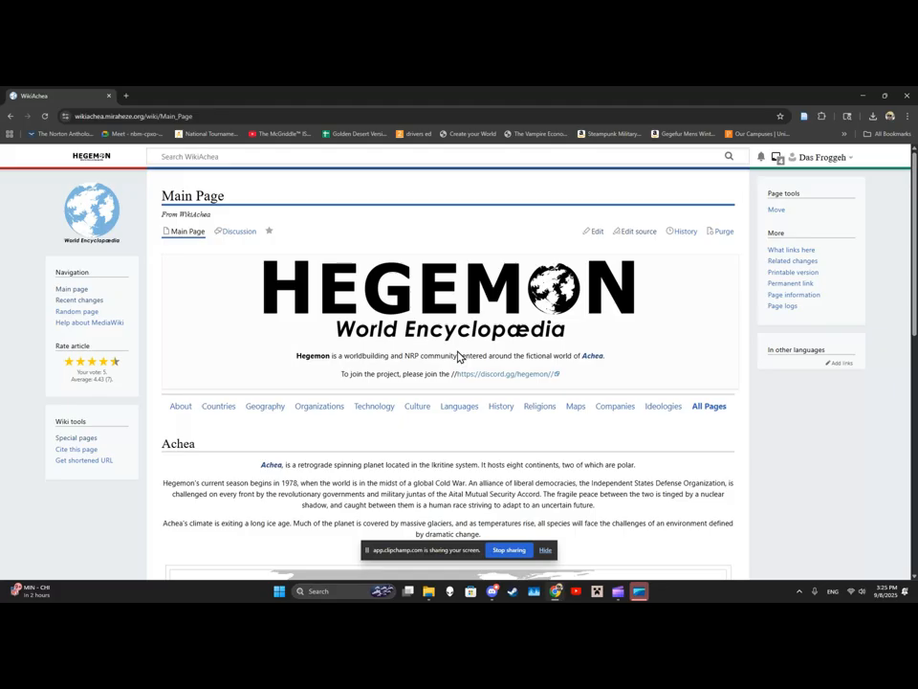
Search the wiki for "Hazhkiram" and start creating a new page with that title.
{"action": "left_click", "coordinate": [225, 156]}
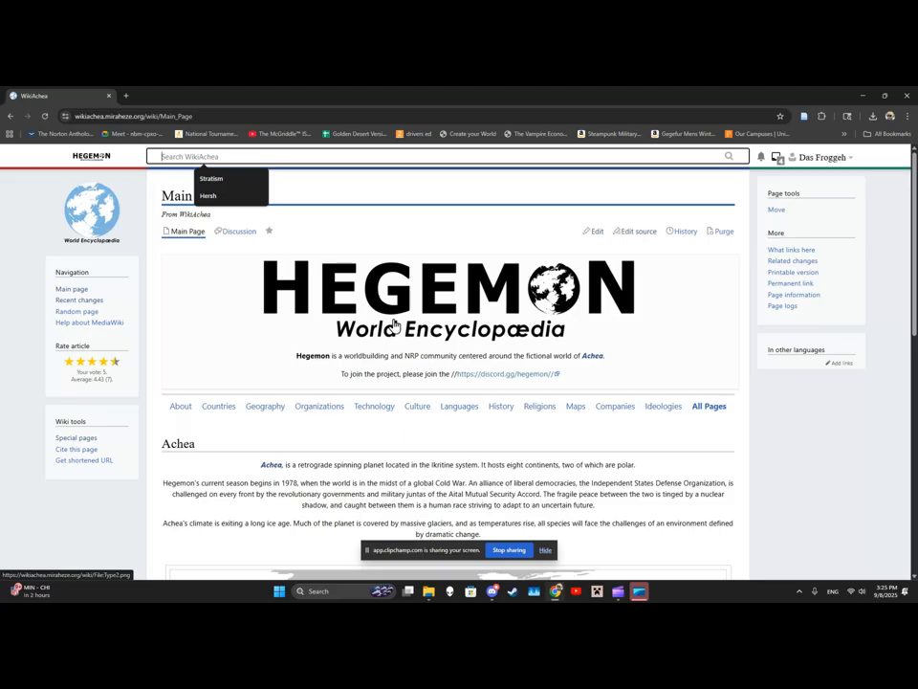
{"action": "left_click", "coordinate": [209, 160]}
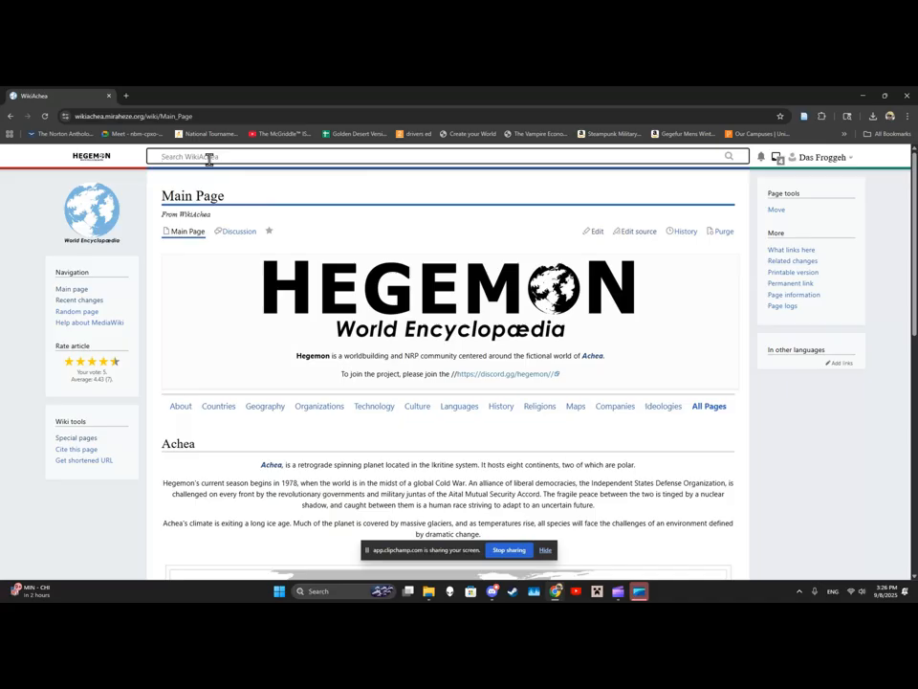
{"action": "type", "text": "Hazhkiram"}
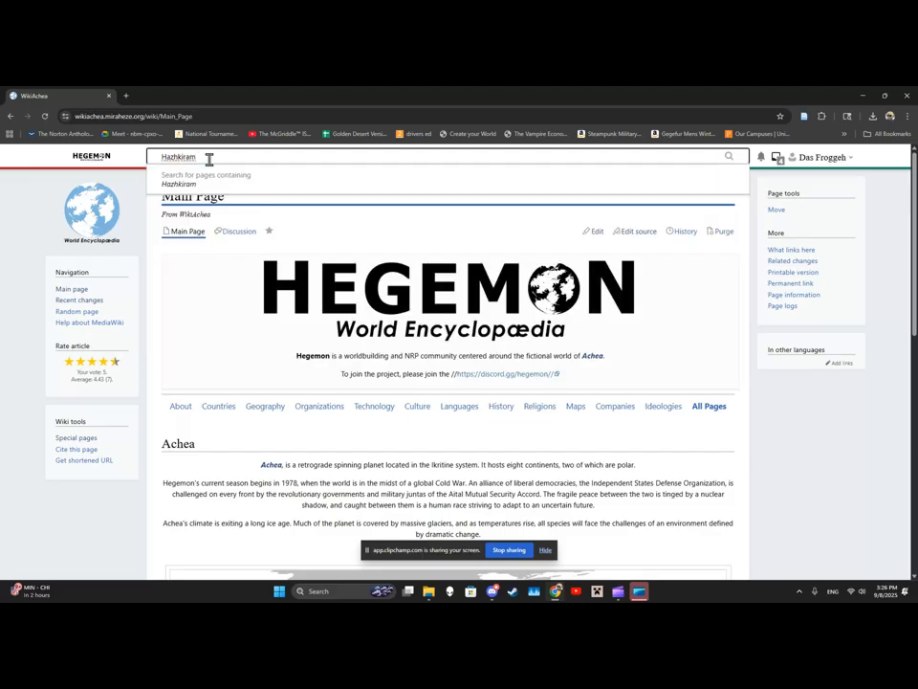
{"action": "key", "text": "Return"}
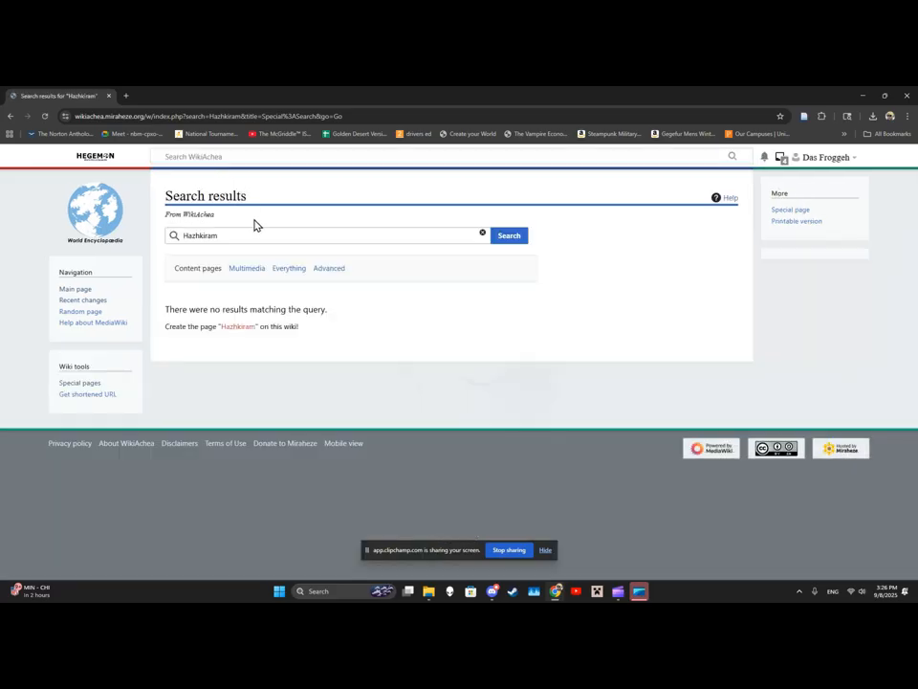
{"action": "left_click", "coordinate": [237, 327]}
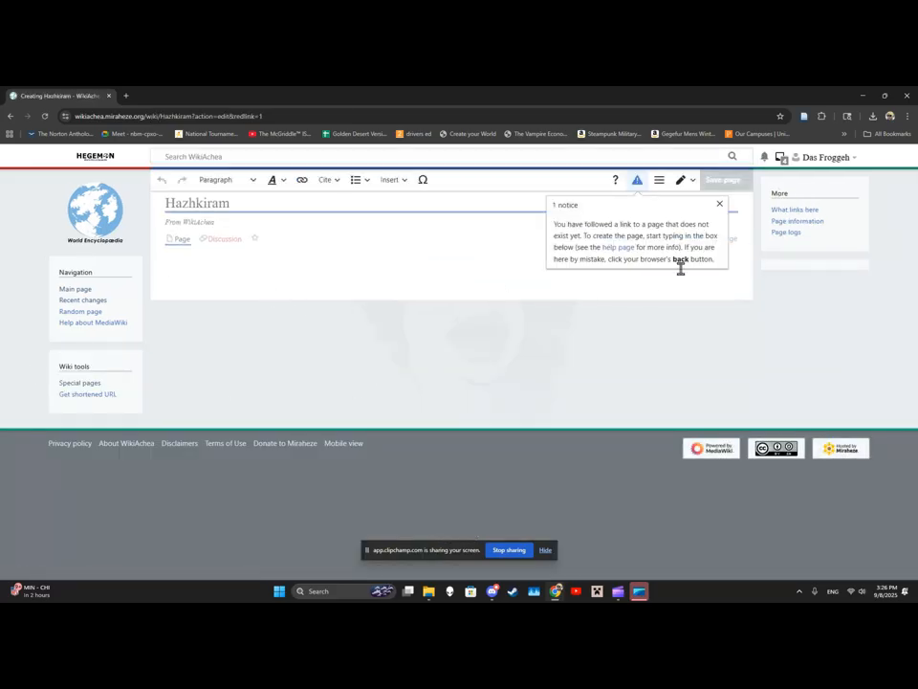
{"action": "left_click", "coordinate": [720, 204]}
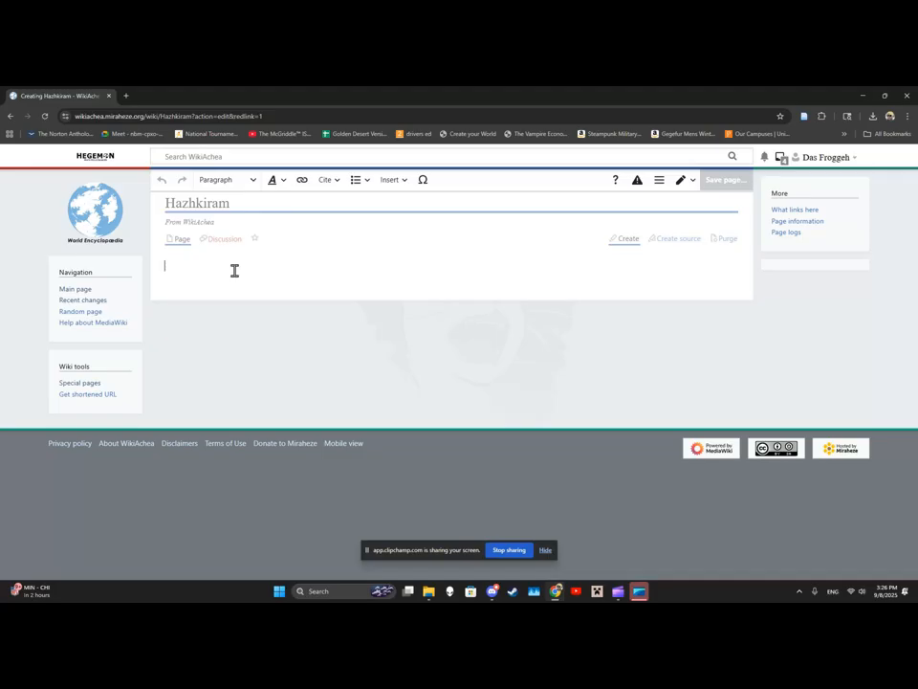
Examine the introductory paragraphs and infobox of Wikipedia's Russia article in a separate browser tab.
{"action": "left_click", "coordinate": [126, 97]}
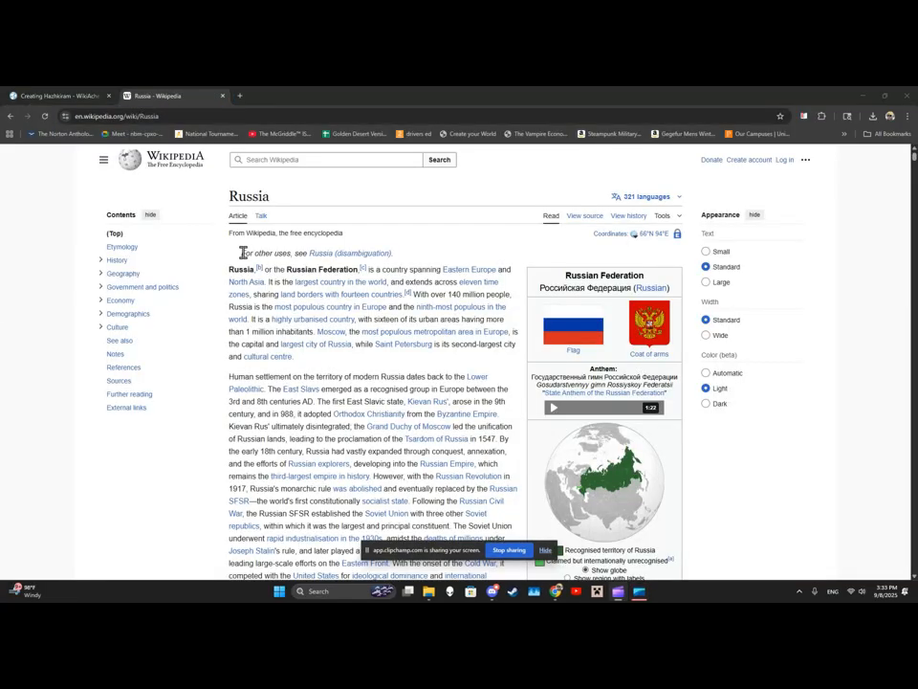
{"action": "left_click_drag", "start_coordinate": [227, 268], "coordinate": [415, 376]}
{"action": "left_click", "coordinate": [409, 367]}
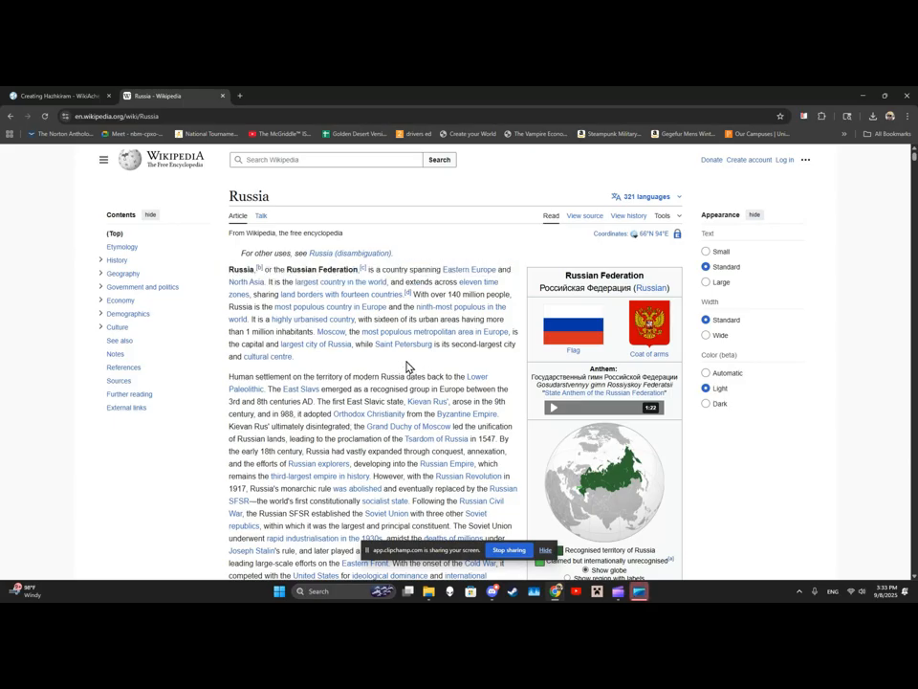
{"action": "key", "text": "ctrl+a"}
{"action": "left_click", "coordinate": [232, 271]}
{"action": "left_click_drag", "start_coordinate": [233, 271], "coordinate": [322, 359]}
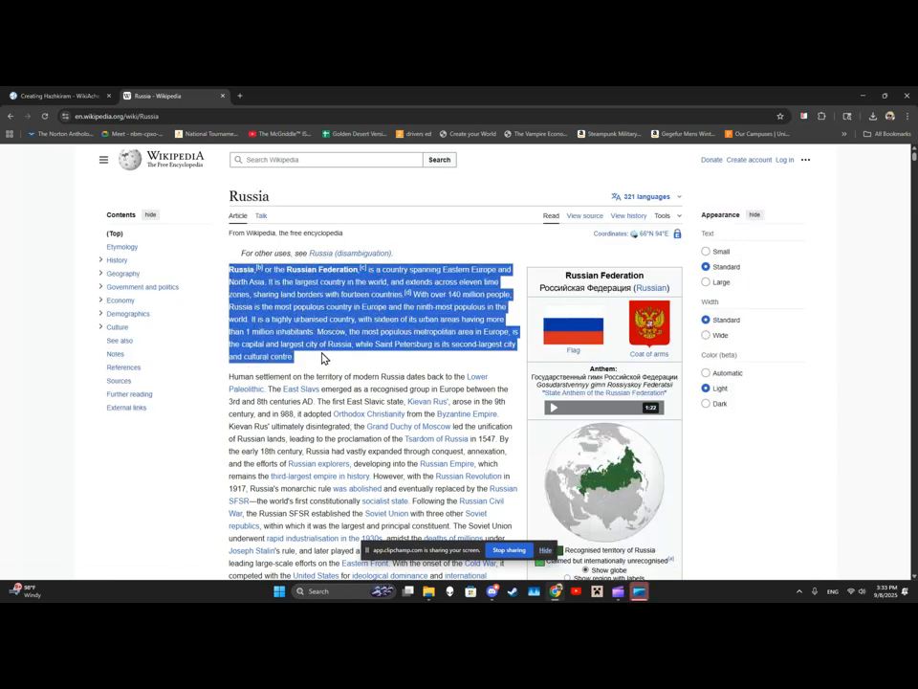
{"action": "left_click", "coordinate": [365, 371]}
{"action": "scroll", "coordinate": [320, 330], "scroll_direction": "down", "scroll_amount": 5}
{"action": "scroll", "coordinate": [260, 292], "scroll_direction": "up", "scroll_amount": 3}
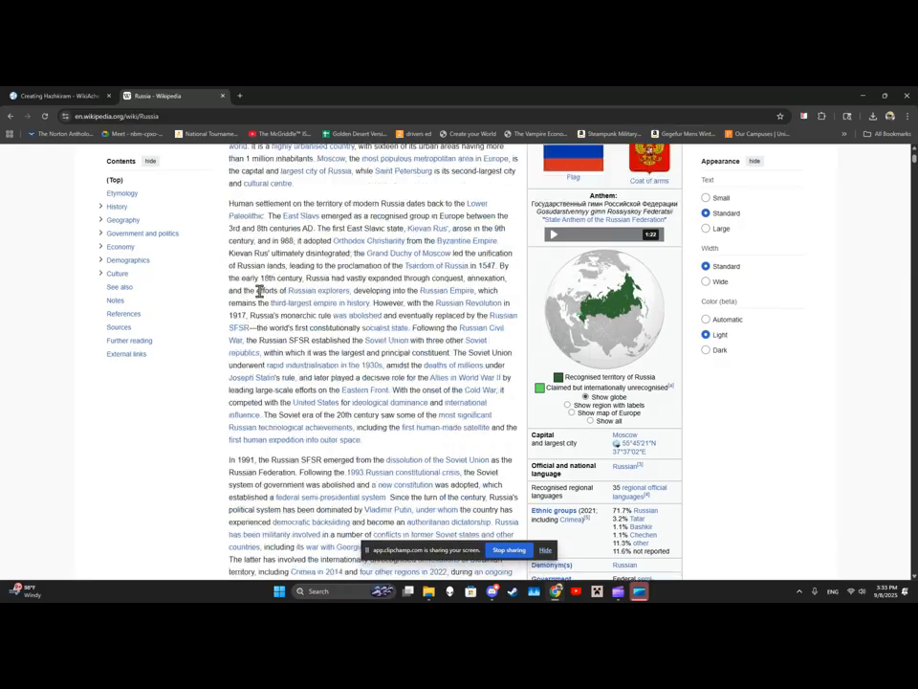
{"action": "scroll", "coordinate": [262, 322], "scroll_direction": "down", "scroll_amount": 2}
{"action": "scroll", "coordinate": [288, 344], "scroll_direction": "down", "scroll_amount": 3}
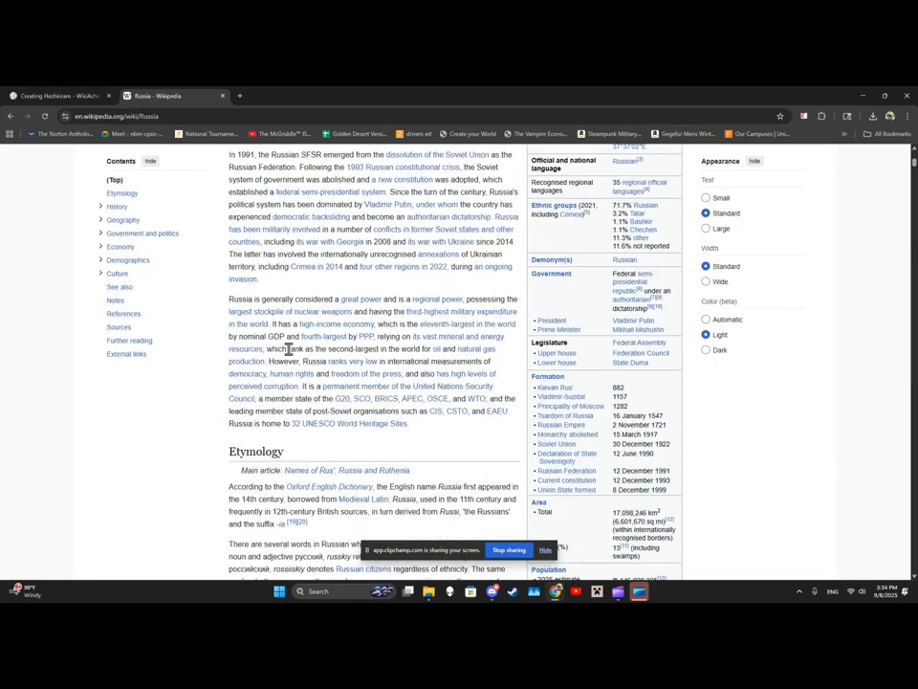
{"action": "scroll", "coordinate": [274, 464], "scroll_direction": "up", "scroll_amount": 1}
{"action": "scroll", "coordinate": [275, 464], "scroll_direction": "up", "scroll_amount": 10}
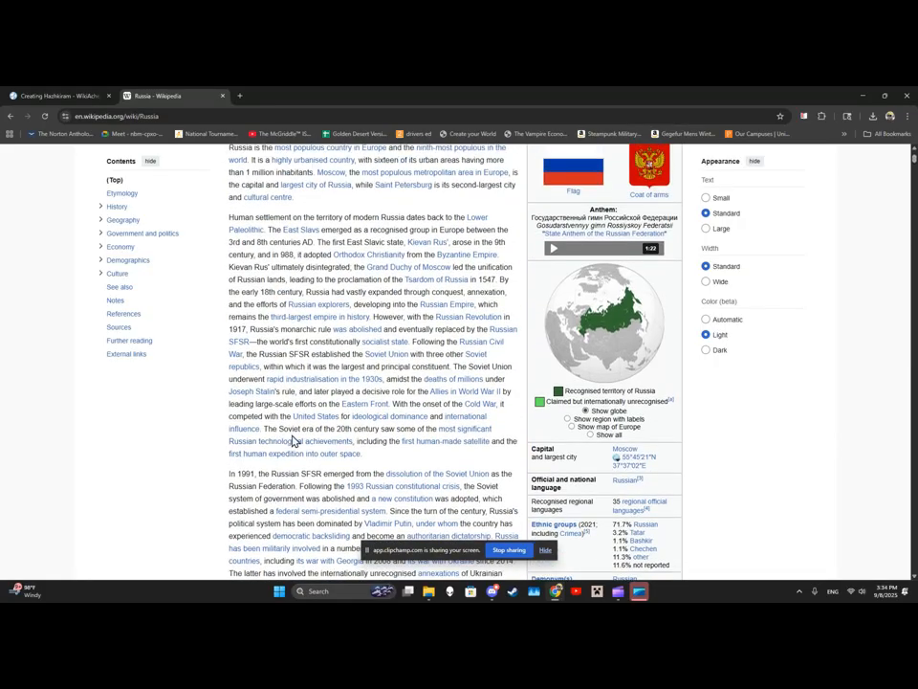
Compare the blank Hazhkiram page with the opening paragraph of Wikipedia's Russia article.
{"action": "left_click", "coordinate": [63, 97]}
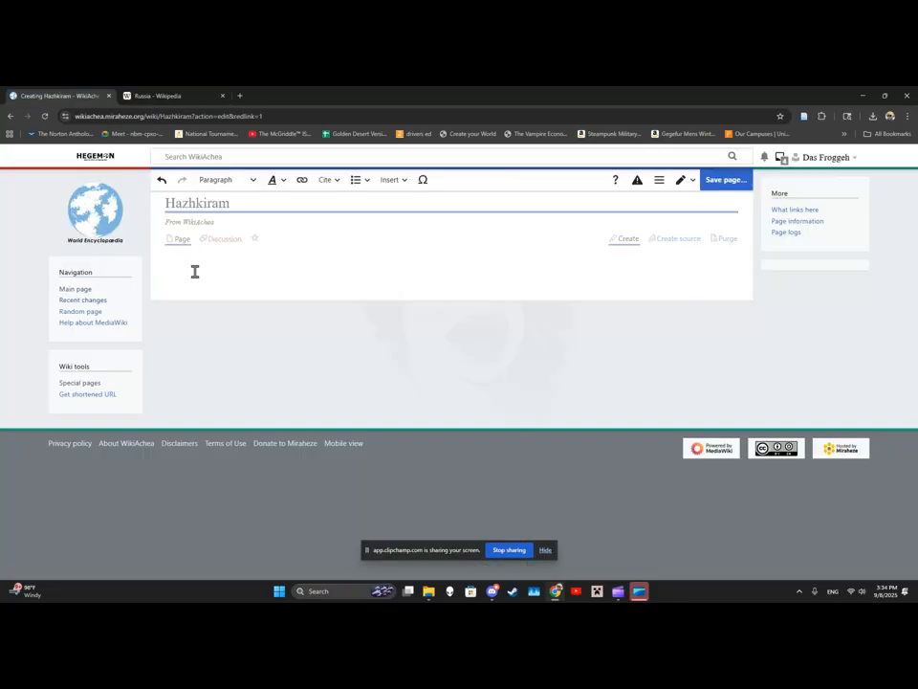
{"action": "left_click", "coordinate": [158, 96]}
{"action": "left_click_drag", "start_coordinate": [229, 269], "coordinate": [307, 364]}
{"action": "left_click", "coordinate": [307, 368]}
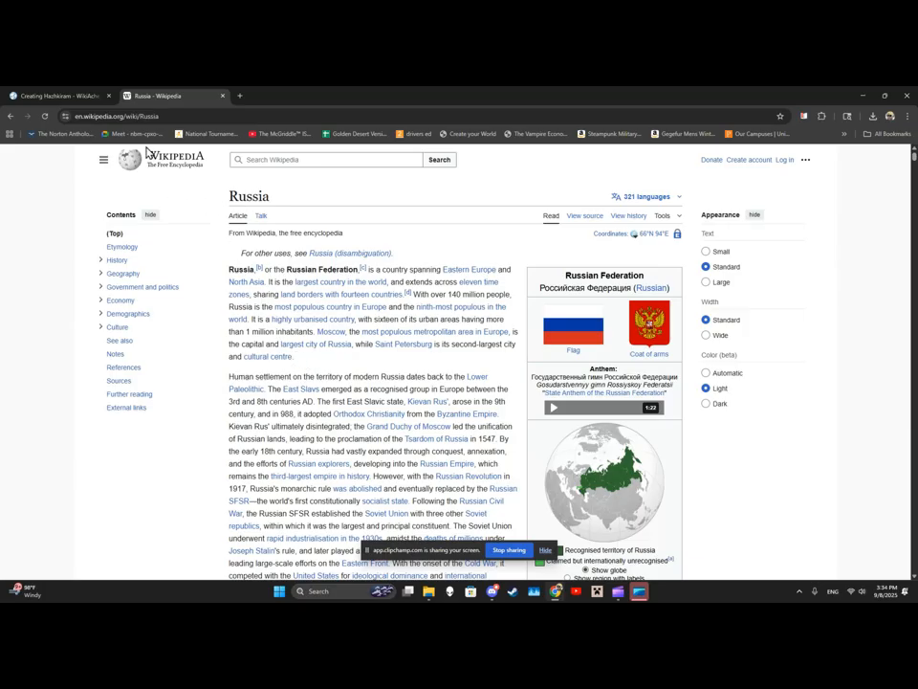
{"action": "left_click", "coordinate": [58, 96]}
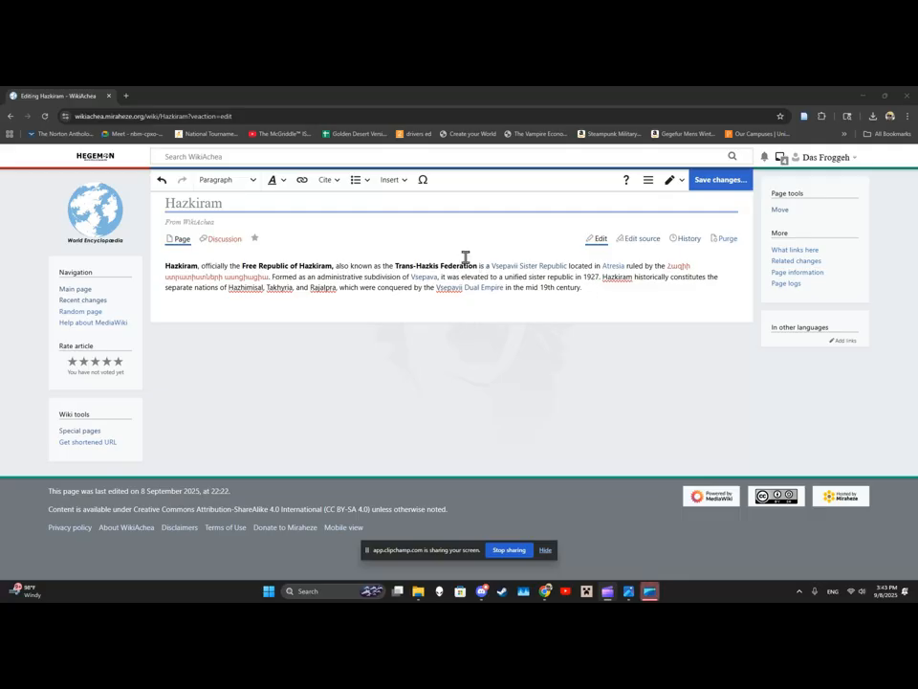
Show the available text styles for the country name "Hazkiram" at the start of the opening sentence.
{"action": "left_click_drag", "start_coordinate": [164, 267], "coordinate": [198, 267]}
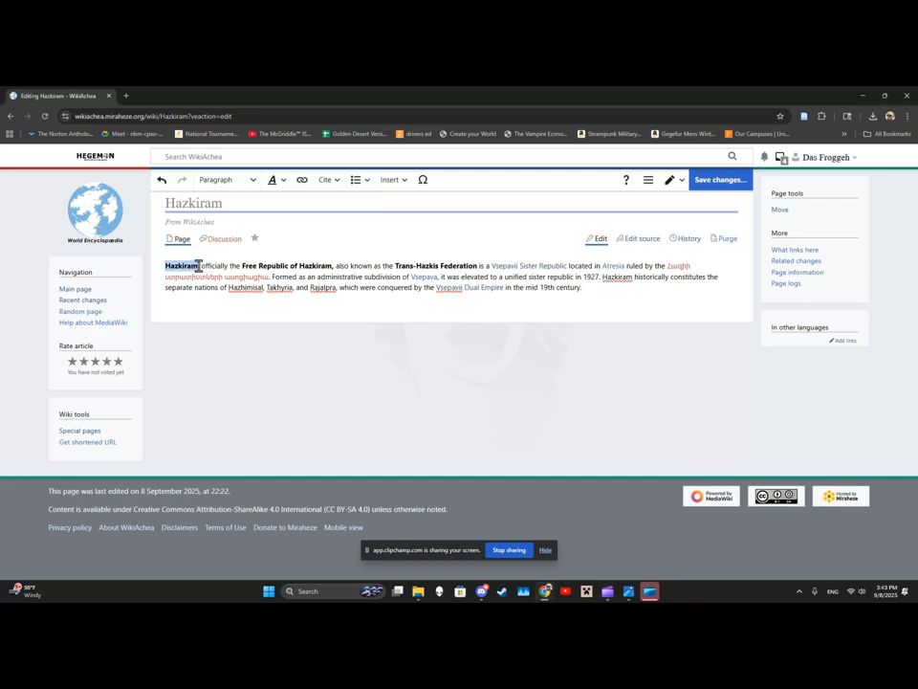
{"action": "left_click", "coordinate": [278, 182]}
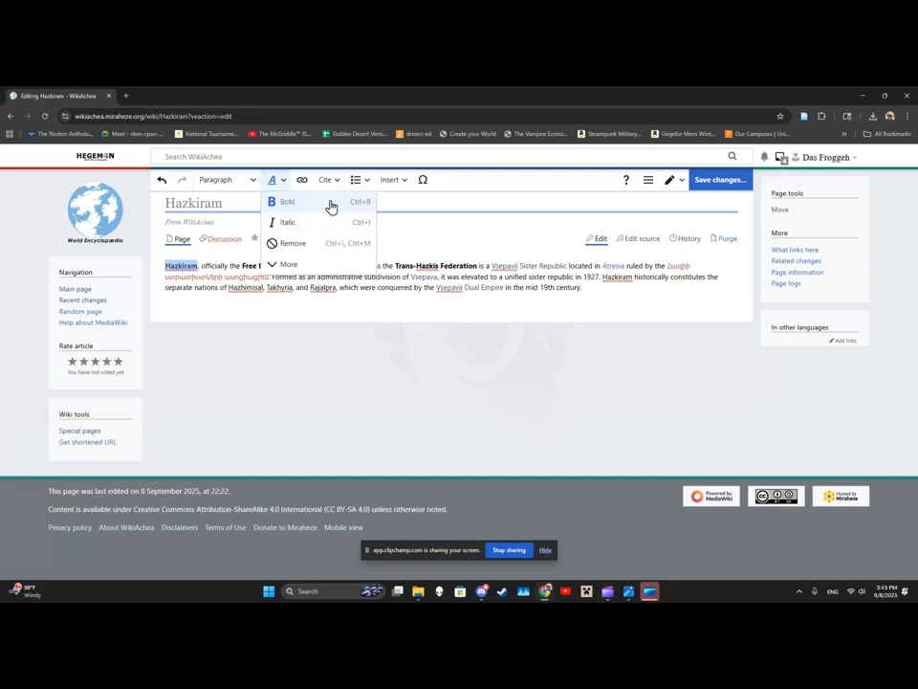
{"action": "left_click", "coordinate": [413, 224]}
{"action": "left_click", "coordinate": [193, 295]}
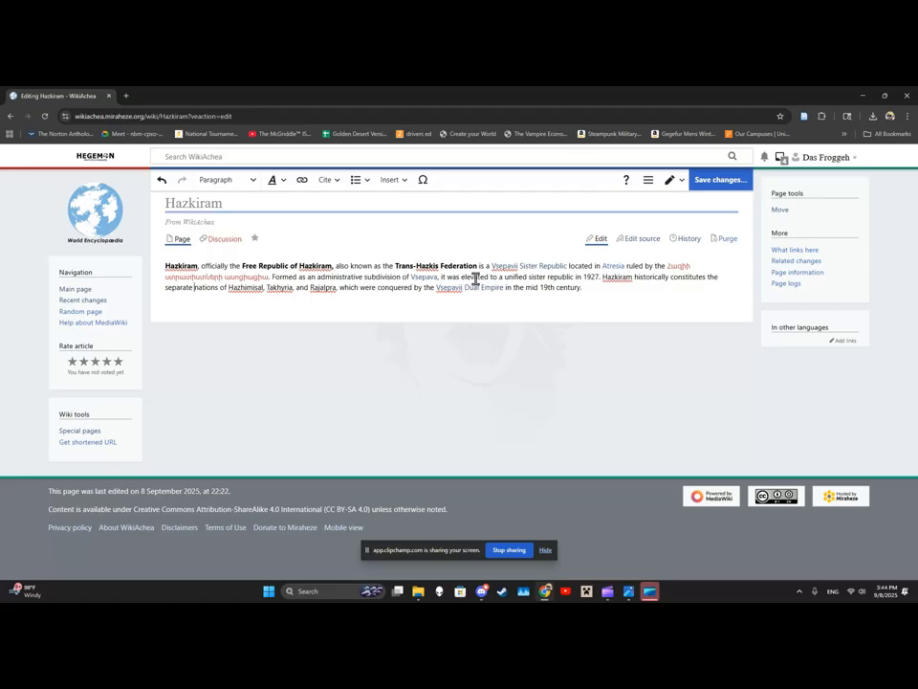
Highlight the bold country names in the opening sentence and view the link details of "Vsepavii Sister Republic".
{"action": "left_click_drag", "start_coordinate": [164, 268], "coordinate": [332, 265]}
{"action": "left_click_drag", "start_coordinate": [396, 266], "coordinate": [473, 267]}
{"action": "left_click", "coordinate": [441, 266]}
{"action": "double_click", "coordinate": [590, 279]}
{"action": "left_click", "coordinate": [525, 266]}
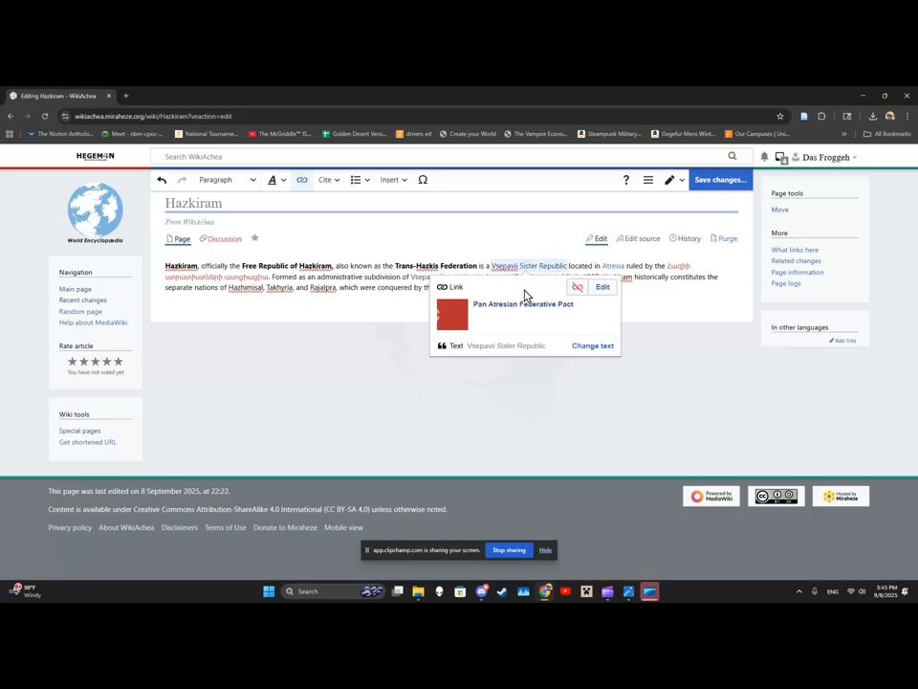
{"action": "left_click", "coordinate": [740, 299]}
Delete the linked word "Atresia" after "located in" in the opening sentence.
{"action": "left_click", "coordinate": [625, 266]}
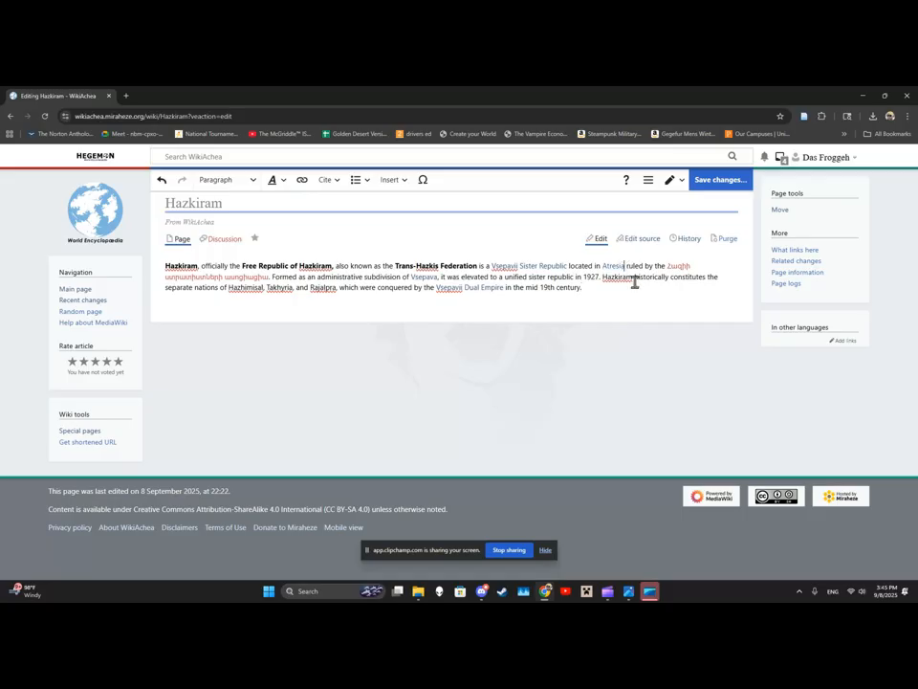
{"action": "key", "text": "BackSpace"}
{"action": "key", "text": "BackSpace"}
{"action": "key", "text": "BackSpace"}
{"action": "key", "text": "BackSpace"}
{"action": "key", "text": "BackSpace"}
{"action": "key", "text": "BackSpace"}
{"action": "key", "text": "BackSpace"}
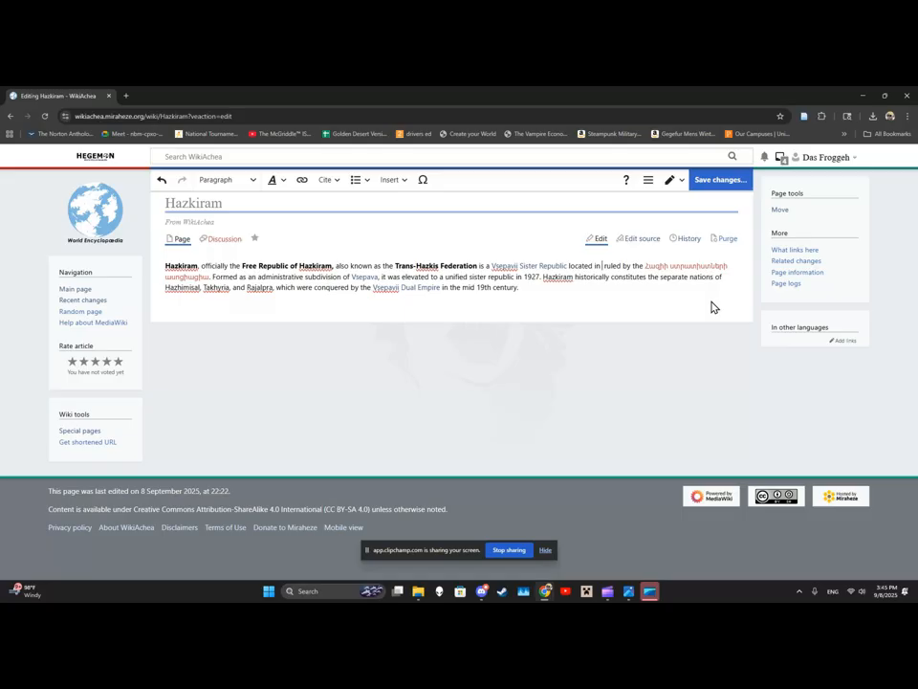
Insert a link to the wiki's Atresia page after "located in".
{"action": "left_click", "coordinate": [392, 183]}
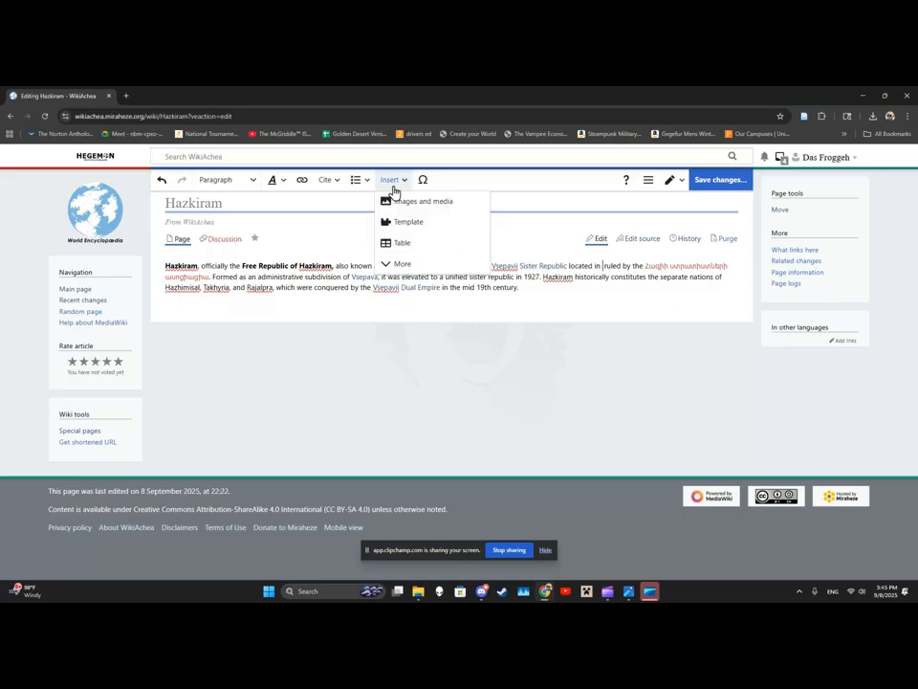
{"action": "left_click", "coordinate": [302, 180]}
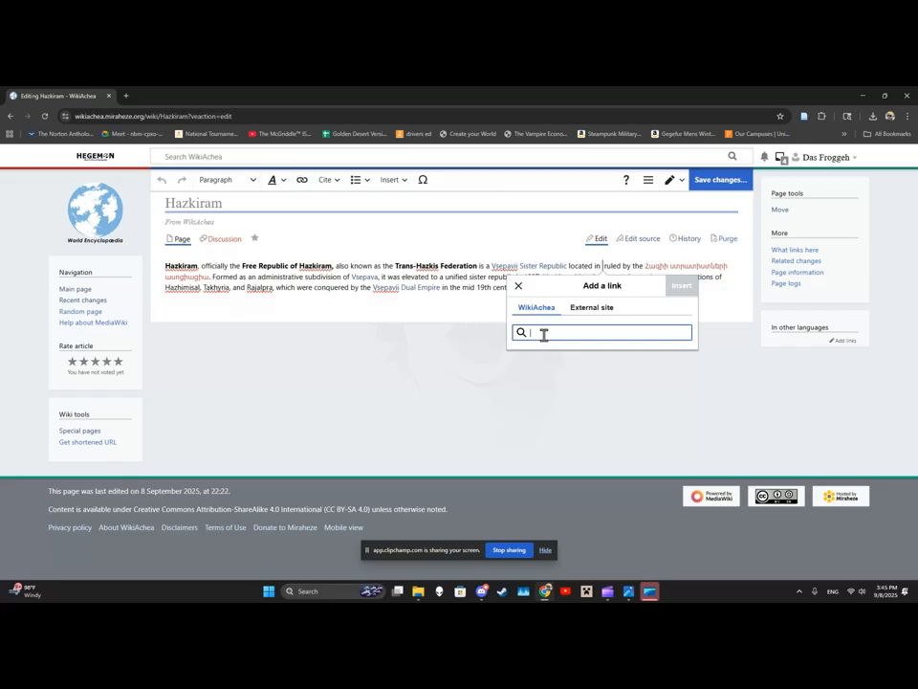
{"action": "type", "text": "Atresia"}
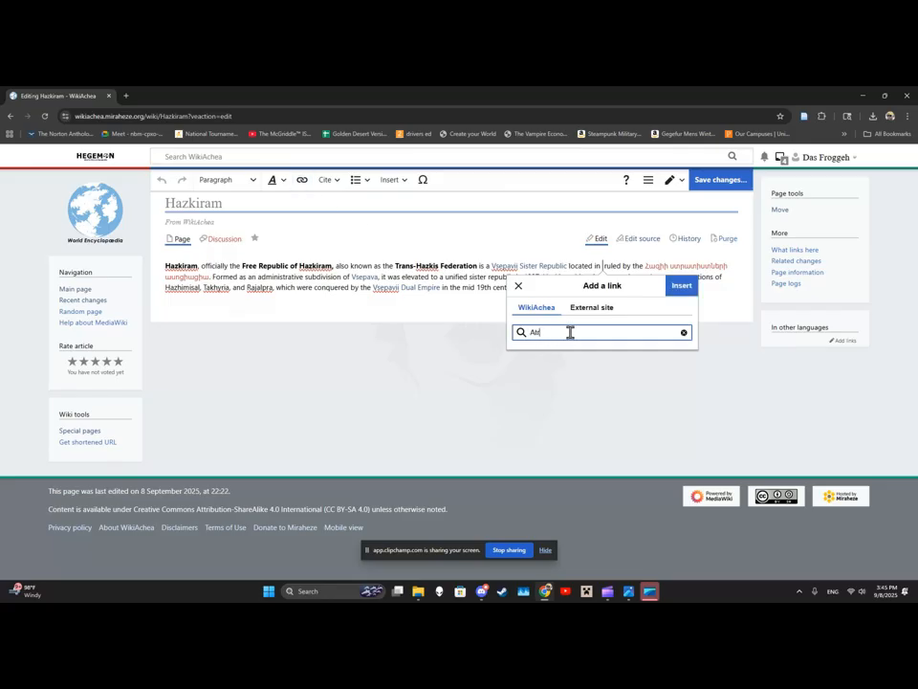
{"action": "left_click", "coordinate": [608, 364]}
{"action": "left_click", "coordinate": [626, 267]}
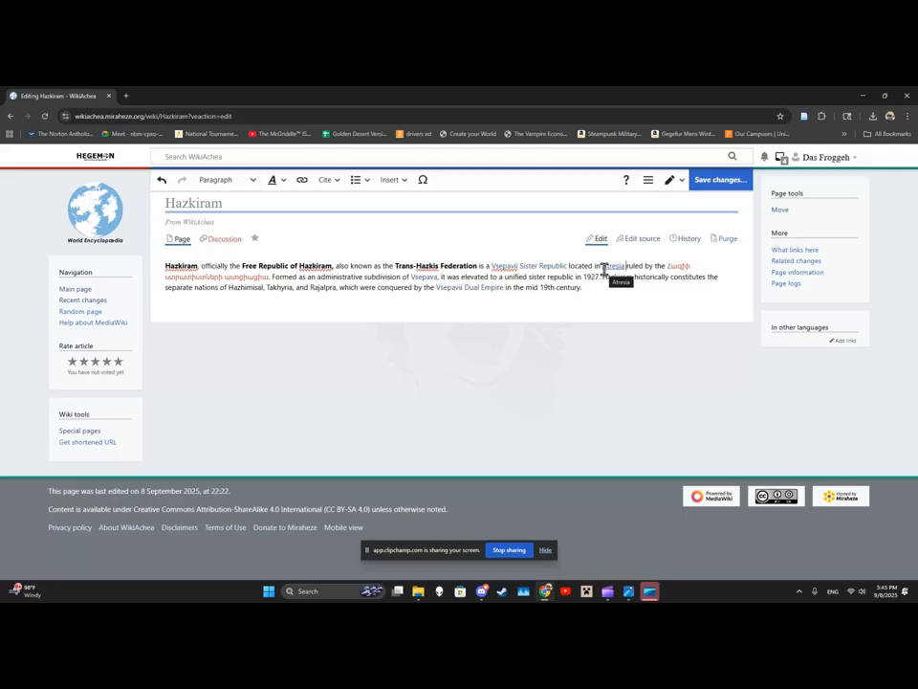
Extend the Atresia link's text to read "West Atresia".
{"action": "left_click", "coordinate": [605, 269]}
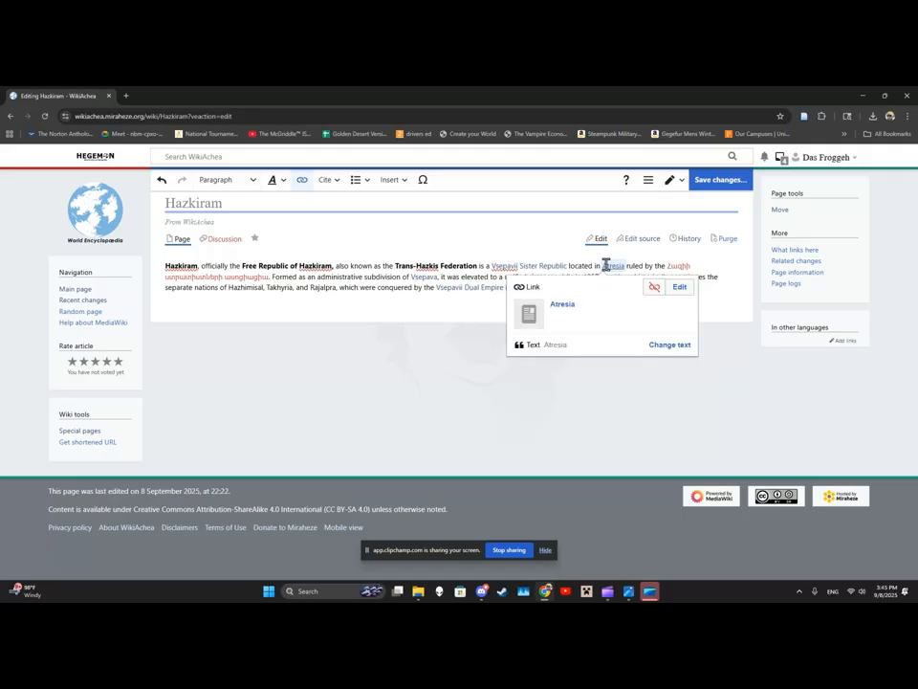
{"action": "type", "text": "W"}
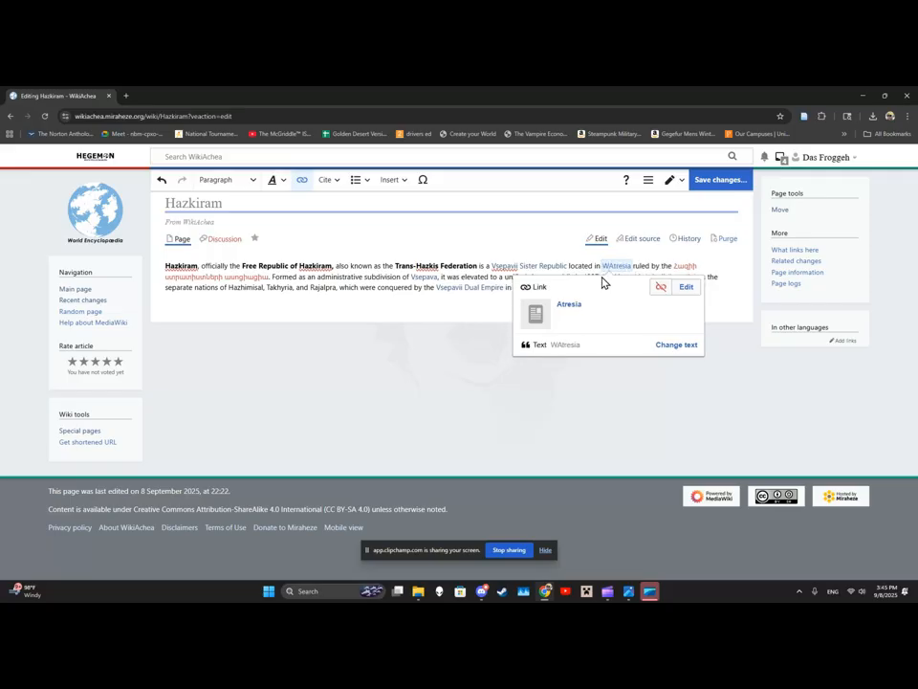
{"action": "type", "text": "est"}
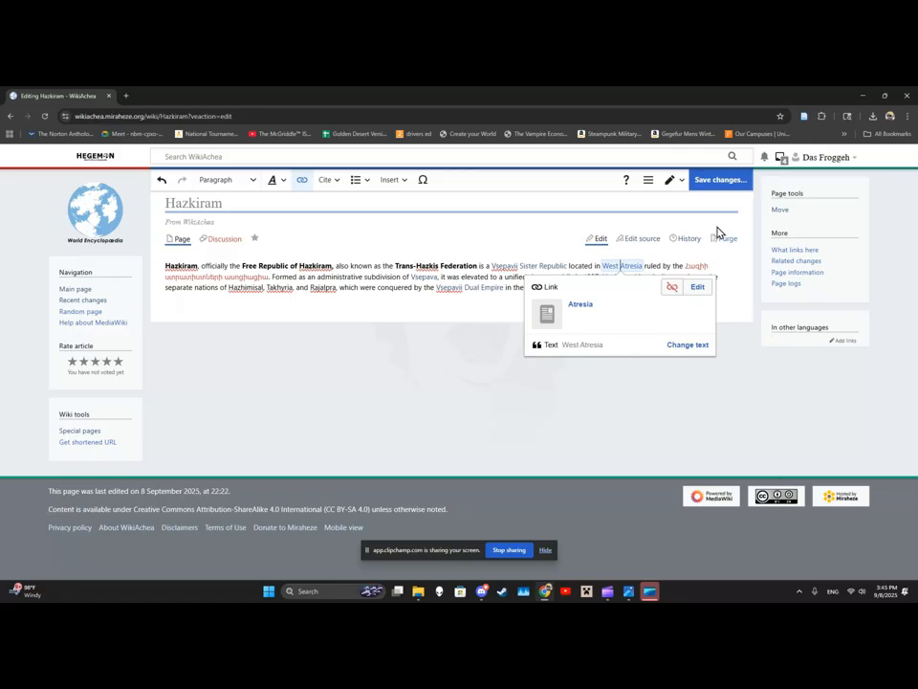
{"action": "left_click", "coordinate": [428, 294]}
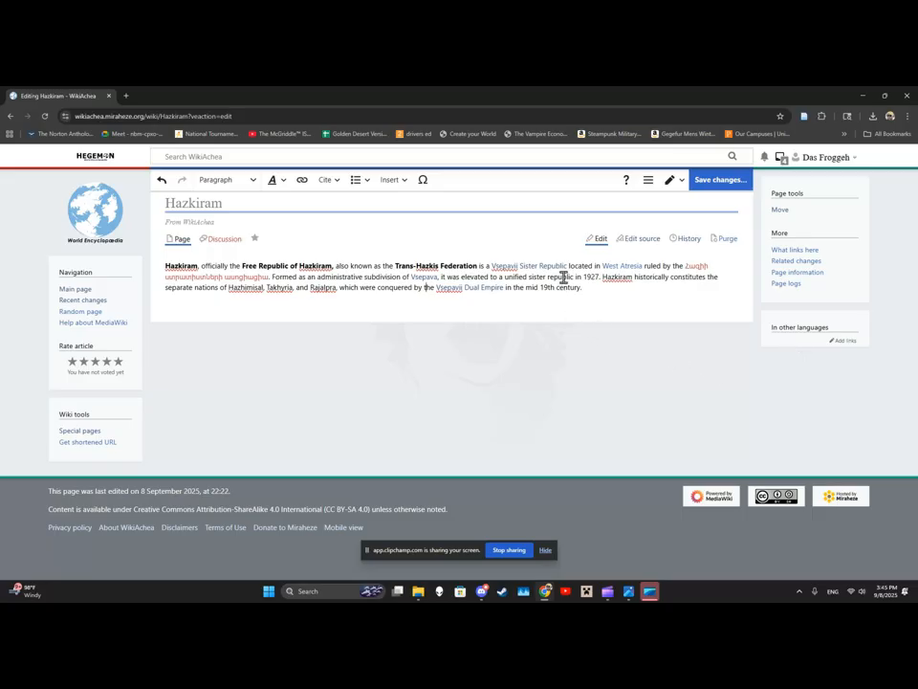
Replace the "West Atresia" link with a newly inserted link to the wiki's Atresia page.
{"action": "left_click_drag", "start_coordinate": [568, 269], "coordinate": [542, 267]}
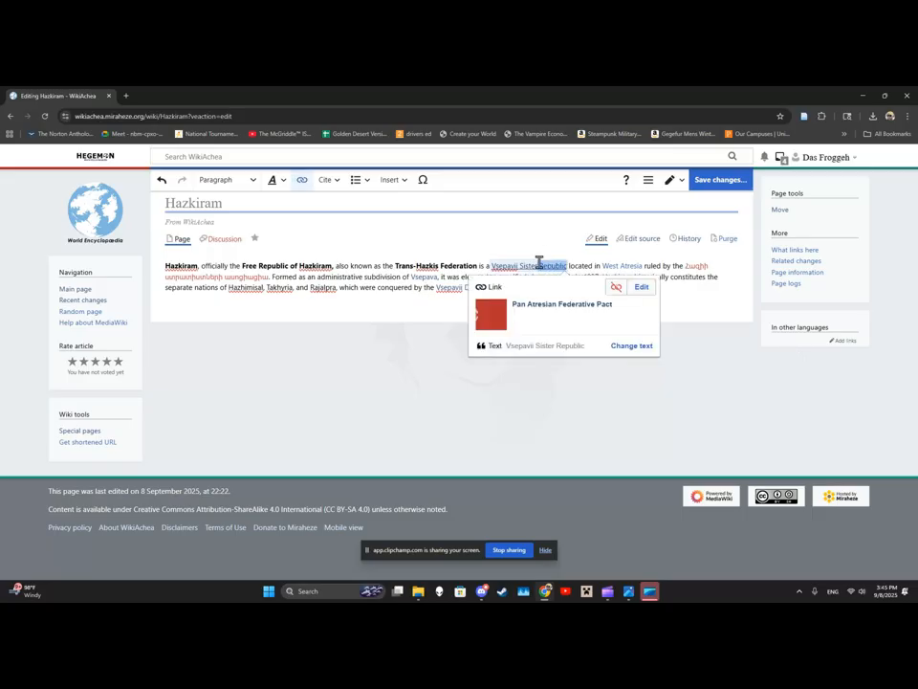
{"action": "left_click", "coordinate": [640, 267]}
{"action": "left_click_drag", "start_coordinate": [641, 268], "coordinate": [603, 266]}
{"action": "key", "text": "BackSpace"}
{"action": "key", "text": "ctrl+k"}
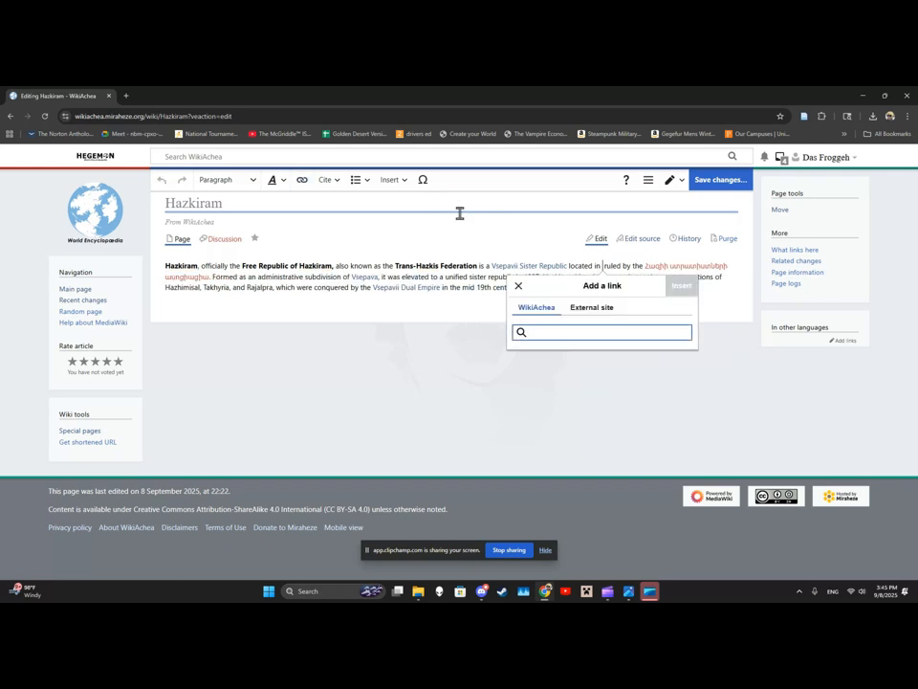
{"action": "type", "text": "Atres"}
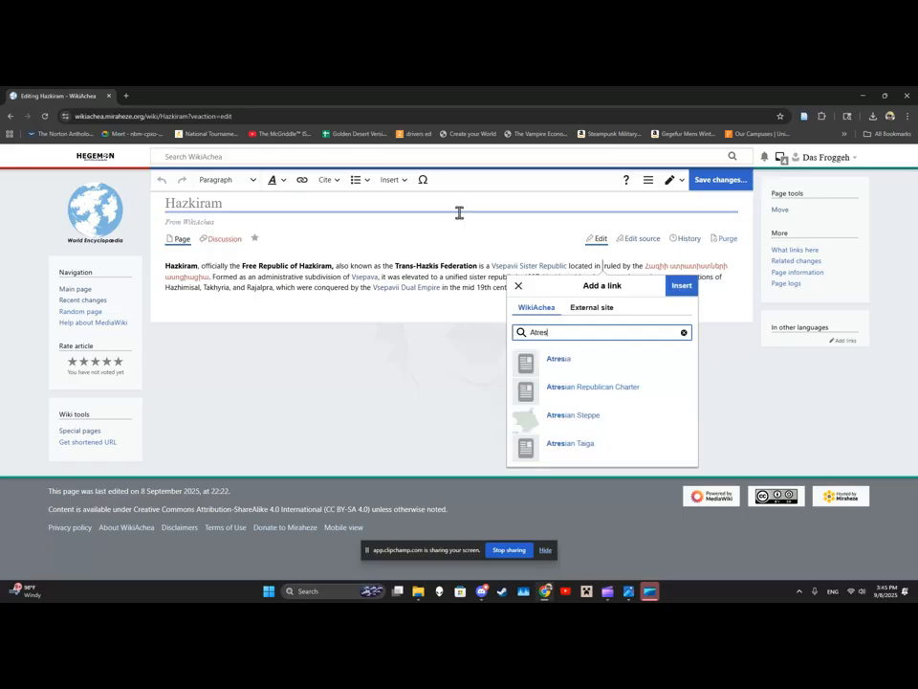
{"action": "left_click", "coordinate": [582, 354]}
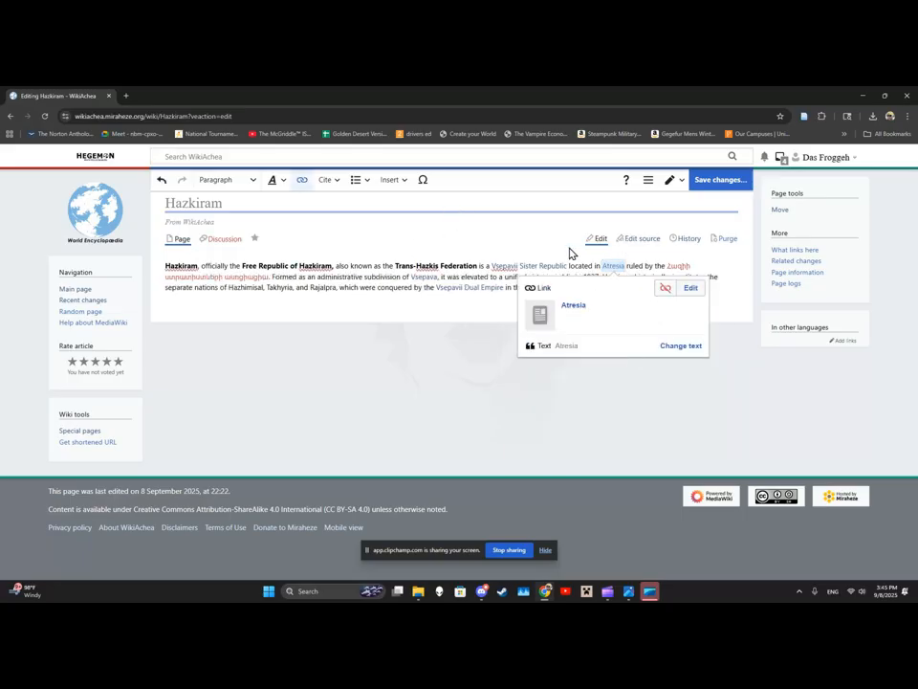
{"action": "left_click", "coordinate": [490, 287]}
{"action": "left_click", "coordinate": [371, 295]}
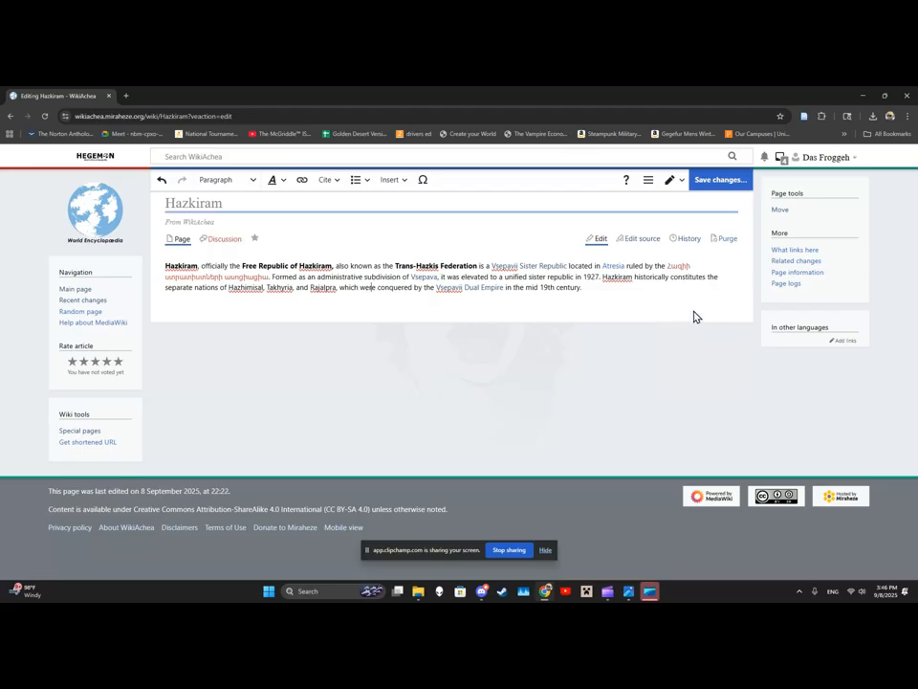
Insert a wiki link to the nonexistent page "Experts agree on this" after the opening sentence and inspect the link.
{"action": "left_click", "coordinate": [683, 267]}
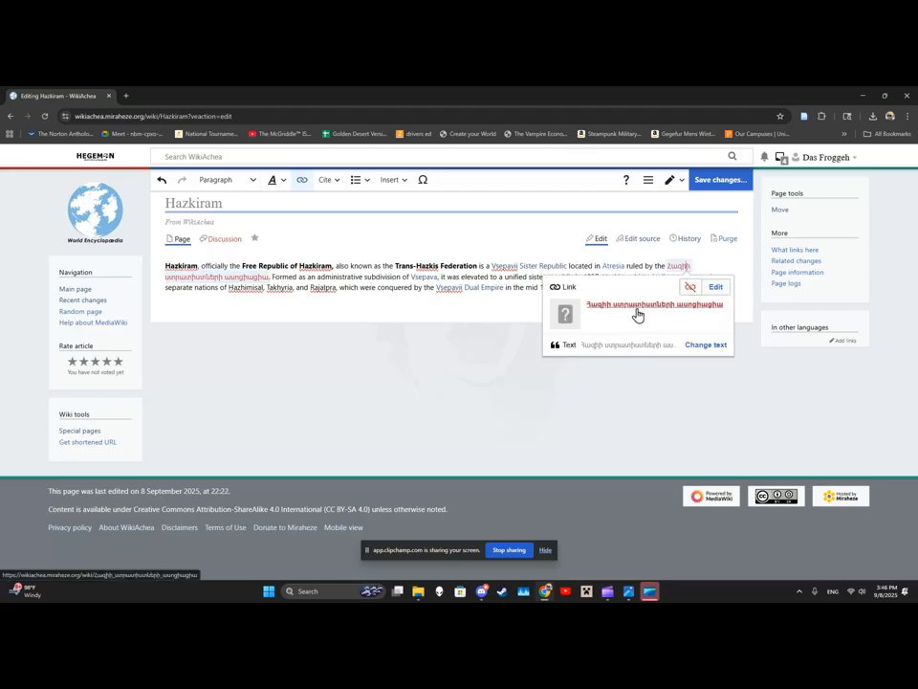
{"action": "left_click", "coordinate": [269, 276]}
{"action": "key", "text": "ctrl+k"}
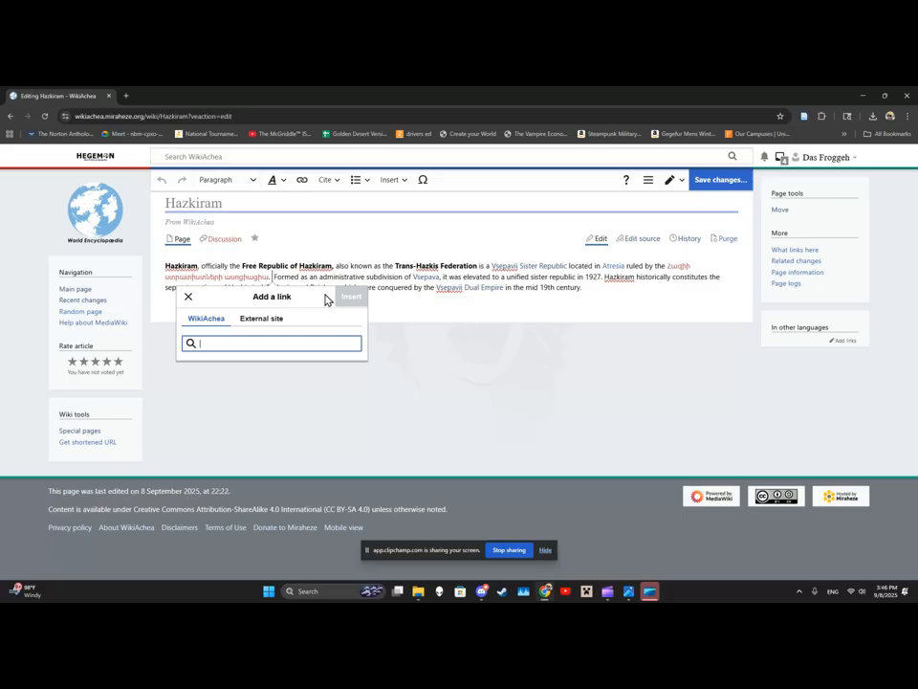
{"action": "type", "text": "Experts agree on this"}
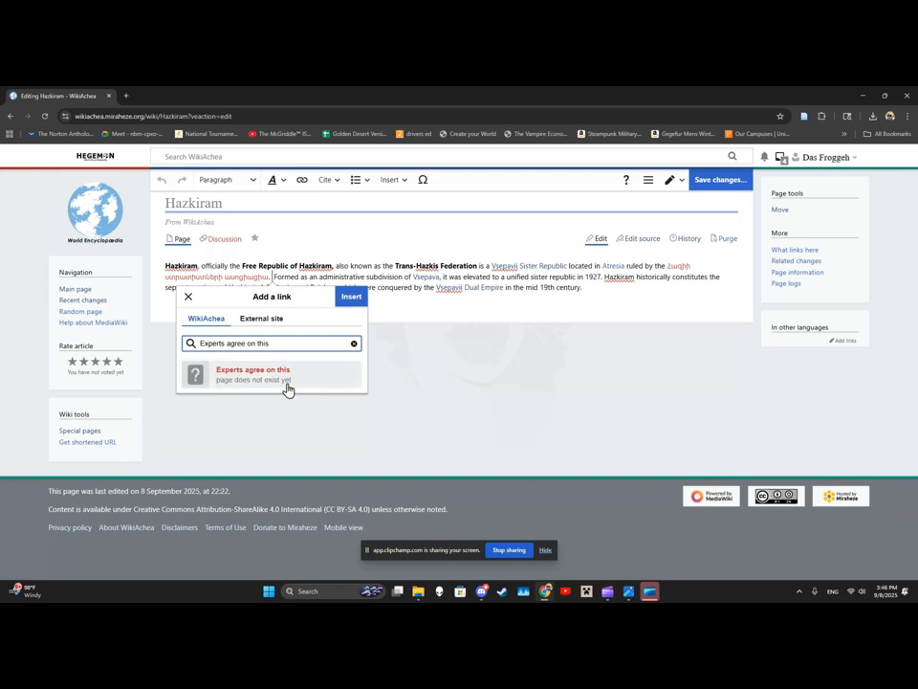
{"action": "left_click", "coordinate": [354, 296]}
{"action": "left_click", "coordinate": [337, 285]}
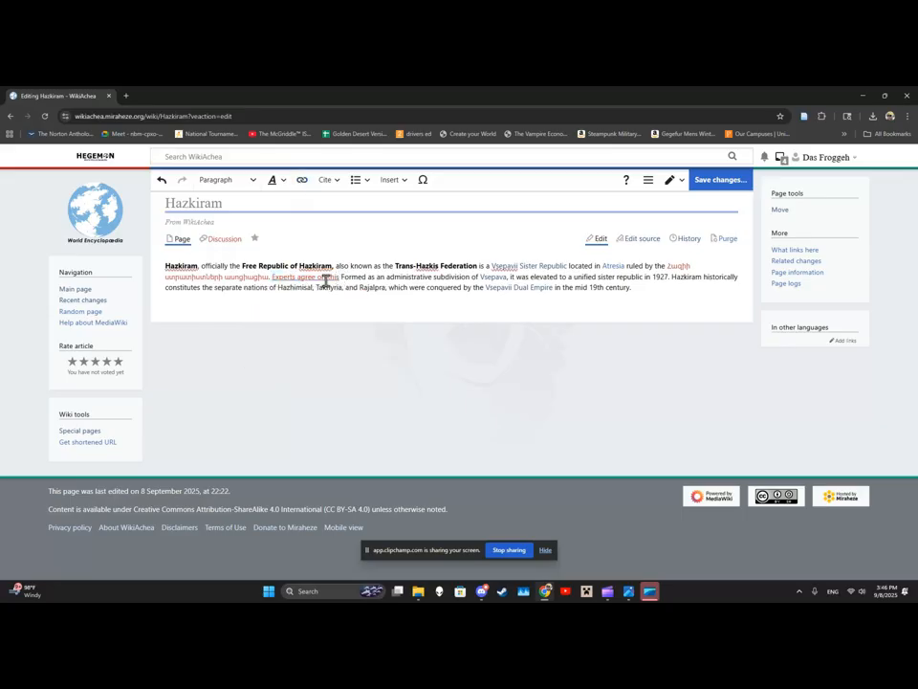
{"action": "left_click", "coordinate": [324, 280]}
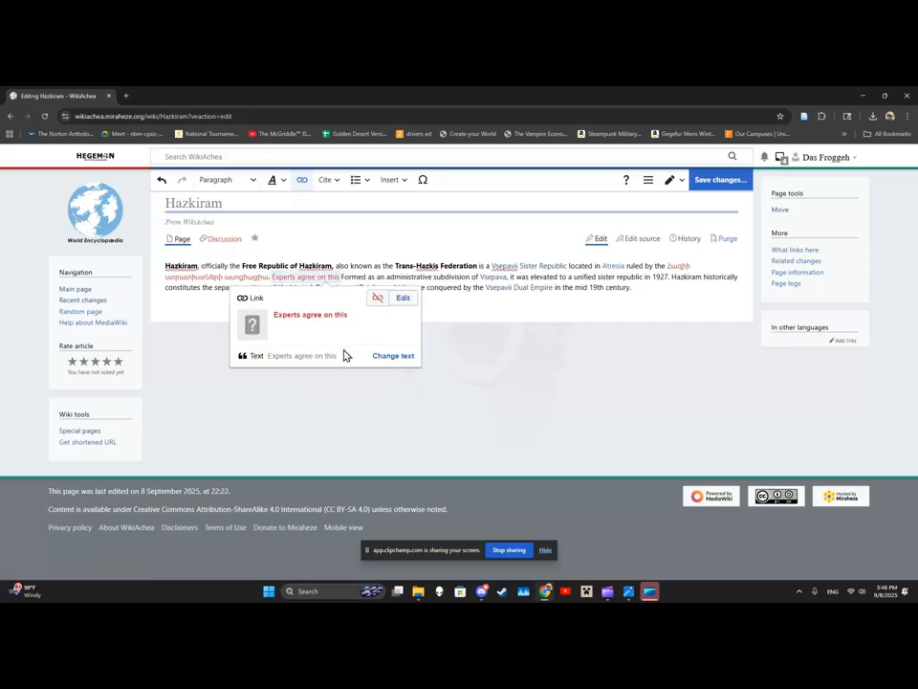
Delete the "Experts agree on this" link from the introduction.
{"action": "left_click", "coordinate": [342, 276]}
{"action": "key", "text": "BackSpace"}
{"action": "key", "text": "BackSpace"}
{"action": "key", "text": "BackSpace"}
{"action": "key", "text": "BackSpace"}
{"action": "key", "text": "BackSpace"}
{"action": "key", "text": "BackSpace"}
{"action": "key", "text": "BackSpace"}
{"action": "key", "text": "BackSpace"}
{"action": "key", "text": "BackSpace"}
{"action": "key", "text": "BackSpace"}
{"action": "key", "text": "BackSpace"}
{"action": "key", "text": "BackSpace"}
{"action": "key", "text": "BackSpace"}
{"action": "key", "text": "BackSpace"}
{"action": "key", "text": "BackSpace"}
{"action": "key", "text": "BackSpace"}
{"action": "key", "text": "BackSpace"}
{"action": "key", "text": "BackSpace"}
{"action": "key", "text": "BackSpace"}
{"action": "key", "text": "BackSpace"}
{"action": "key", "text": "BackSpace"}
{"action": "key", "text": "BackSpace"}
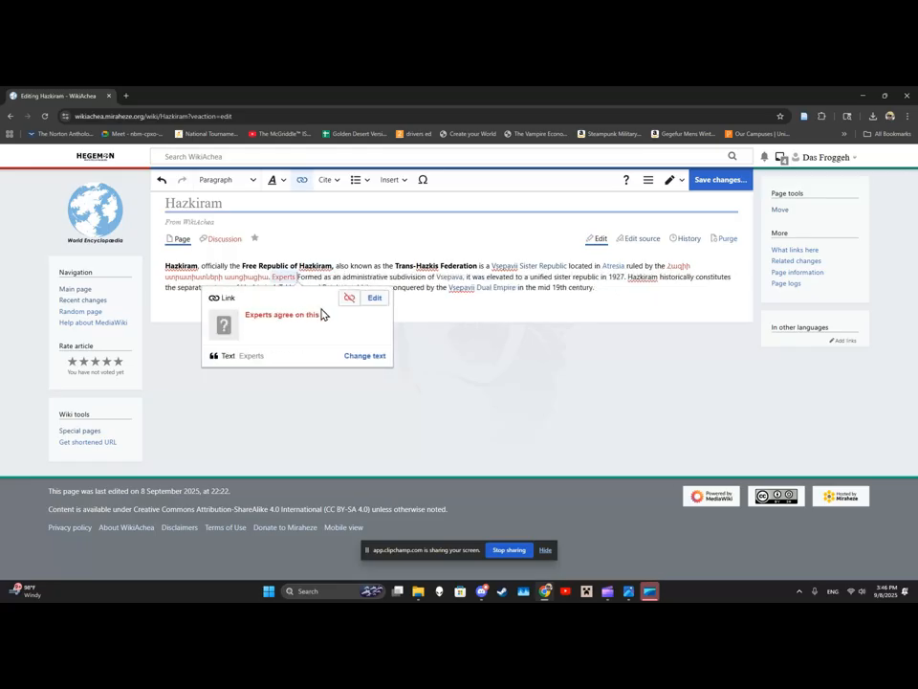
{"action": "left_click", "coordinate": [355, 295]}
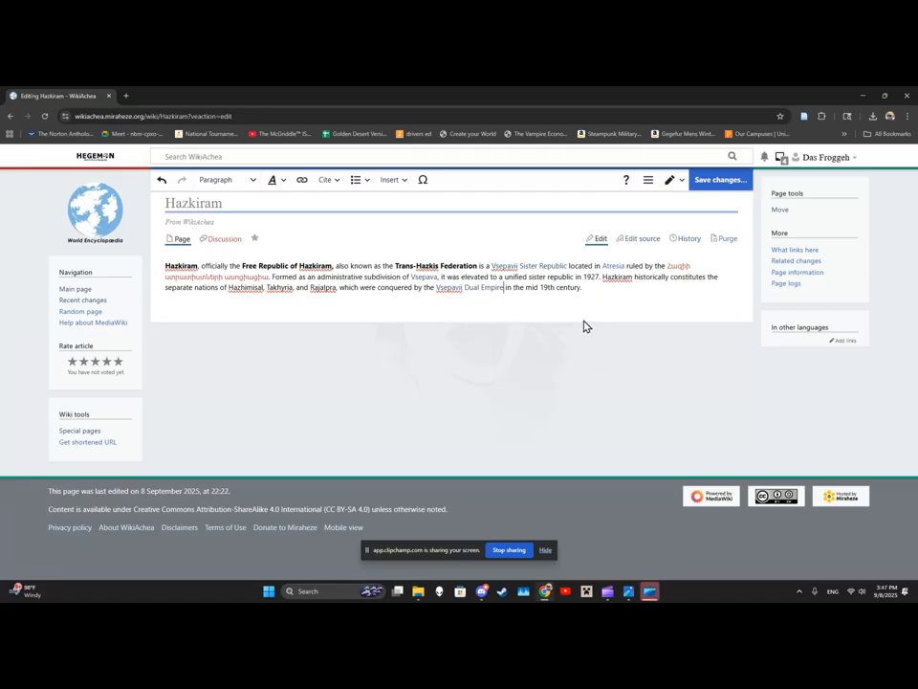
Save the changes to the Hazkiram page without an edit summary.
{"action": "left_click", "coordinate": [632, 299]}
{"action": "left_click", "coordinate": [711, 183]}
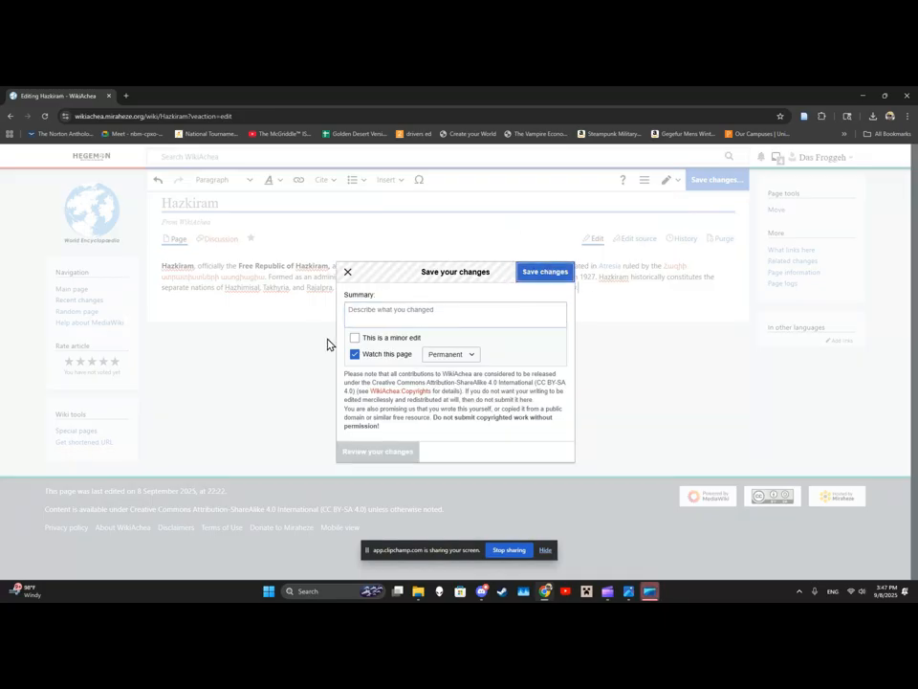
{"action": "key", "text": "Return"}
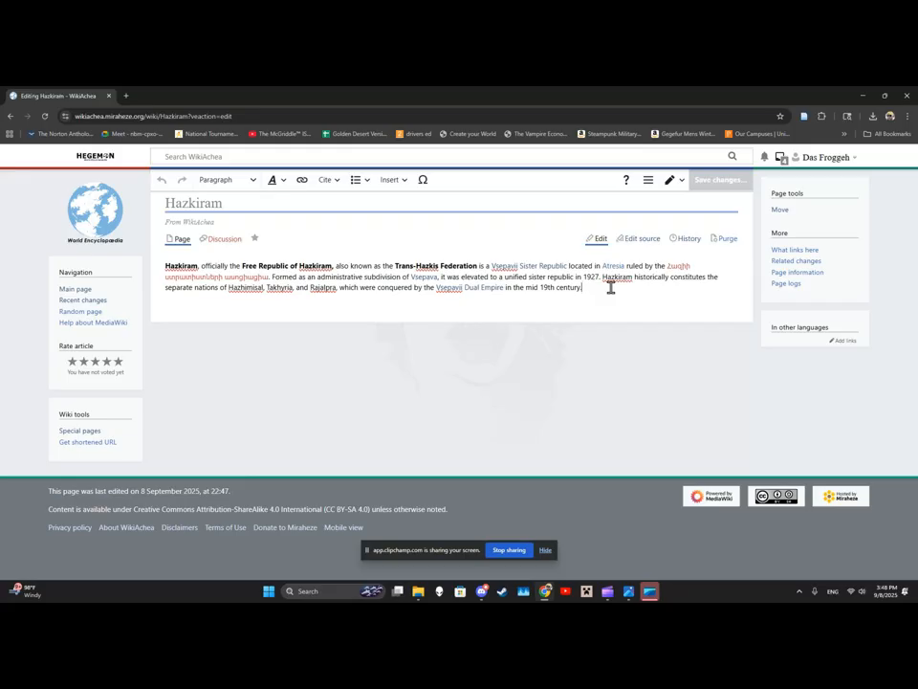
Begin inserting a template at the very start of the Hazkiram introduction.
{"action": "left_click_drag", "start_coordinate": [592, 287], "coordinate": [163, 265]}
{"action": "left_click", "coordinate": [315, 344]}
{"action": "left_click", "coordinate": [694, 266]}
{"action": "left_click", "coordinate": [162, 266]}
{"action": "left_click", "coordinate": [389, 180]}
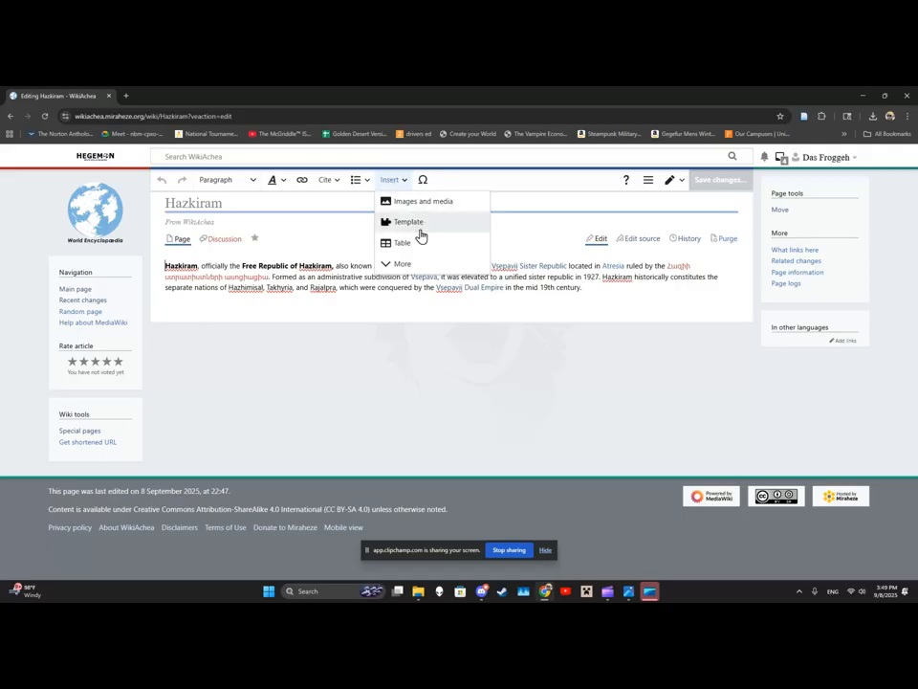
{"action": "left_click", "coordinate": [419, 234]}
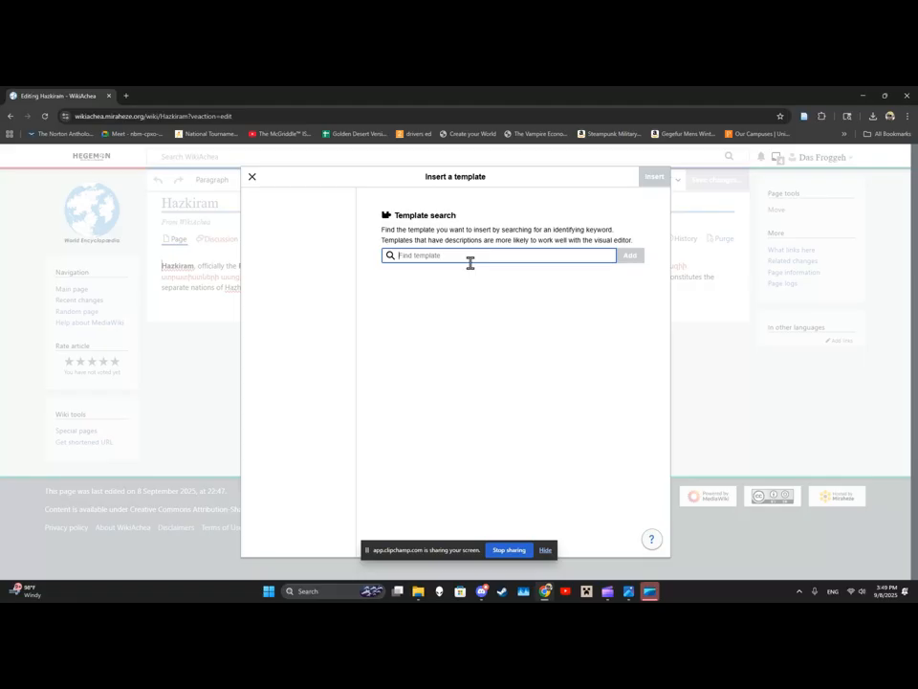
Search the templates for "Infobox country" and choose the main Infobox country template.
{"action": "type", "text": "Infobox Country"}
{"action": "key", "text": "BackSpace"}
{"action": "key", "text": "BackSpace"}
{"action": "key", "text": "BackSpace"}
{"action": "key", "text": "BackSpace"}
{"action": "key", "text": "BackSpace"}
{"action": "key", "text": "BackSpace"}
{"action": "key", "text": "BackSpace"}
{"action": "type", "text": "country"}
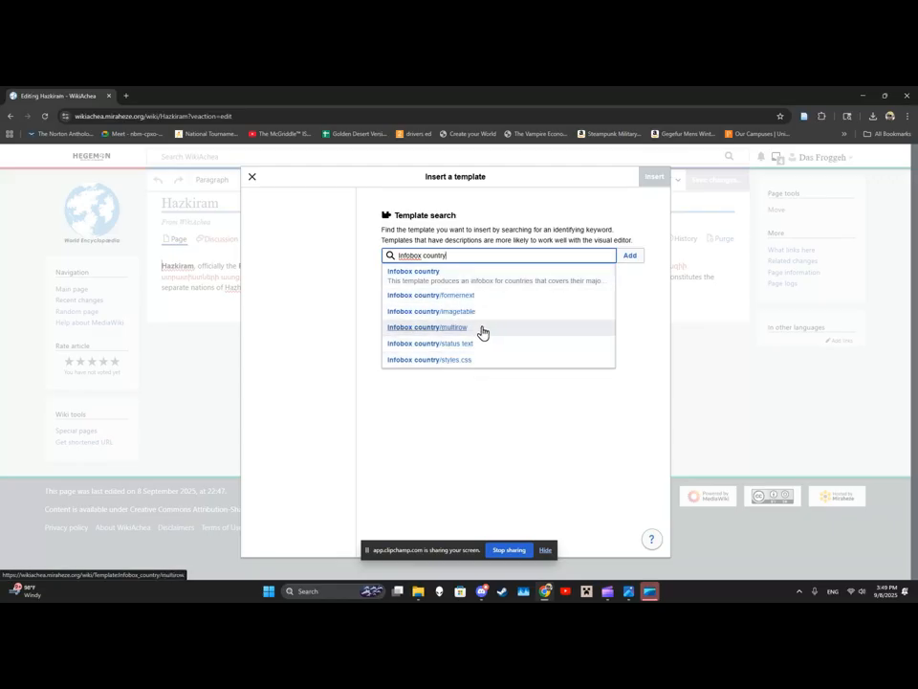
{"action": "left_click", "coordinate": [472, 276]}
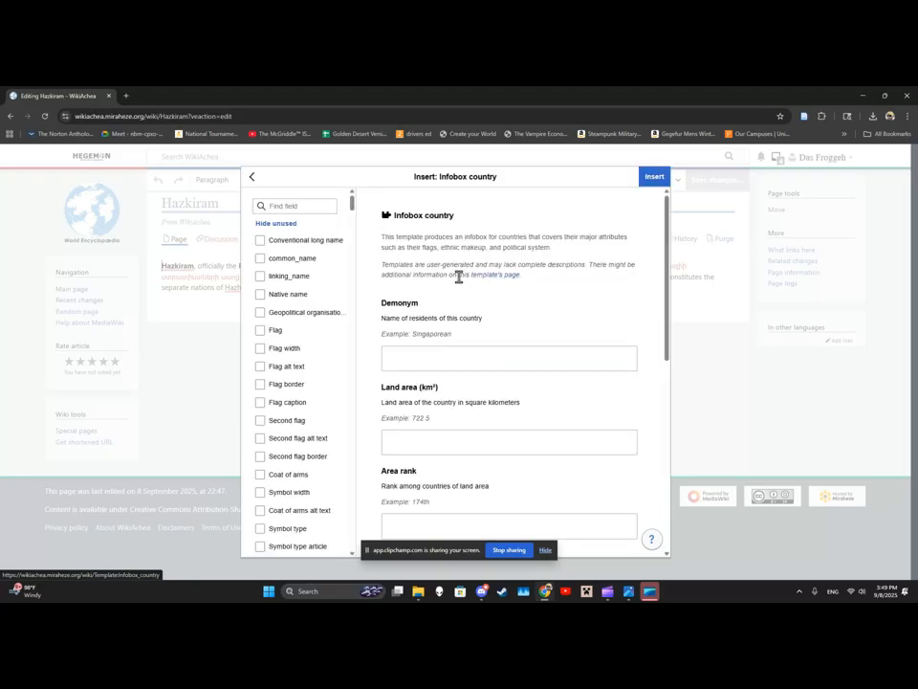
Examine the default and optional fields that the Infobox country template offers.
{"action": "scroll", "coordinate": [539, 335], "scroll_direction": "down", "scroll_amount": 10}
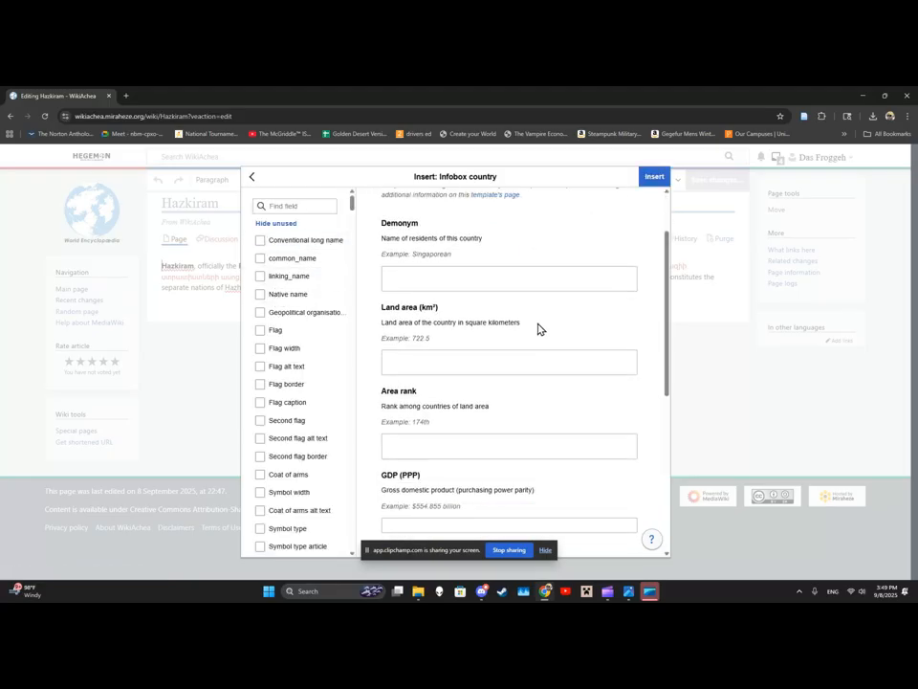
{"action": "scroll", "coordinate": [539, 335], "scroll_direction": "up", "scroll_amount": 10}
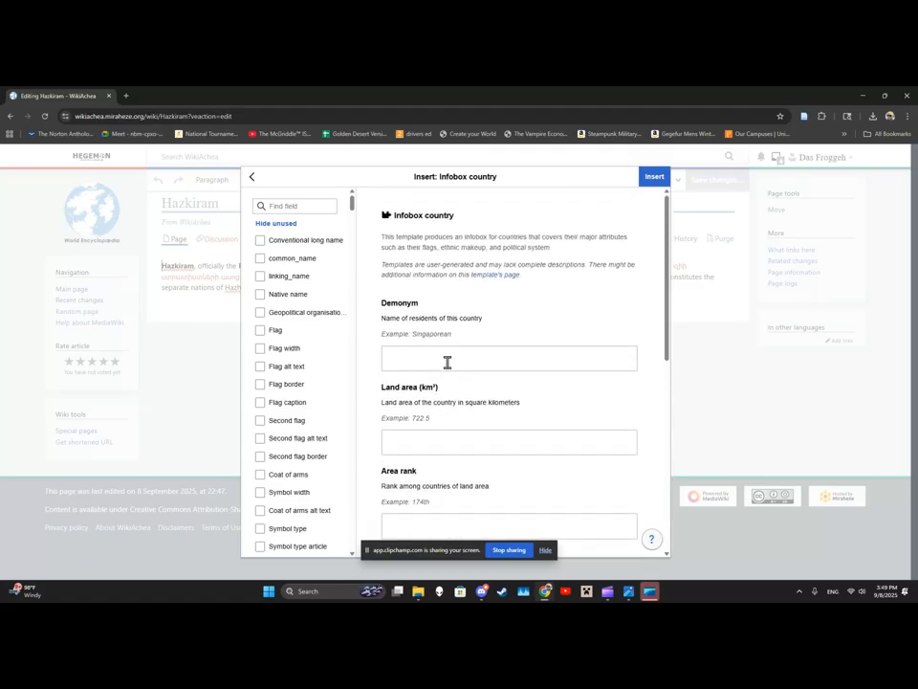
{"action": "scroll", "coordinate": [336, 311], "scroll_direction": "down", "scroll_amount": 4}
{"action": "scroll", "coordinate": [337, 311], "scroll_direction": "up", "scroll_amount": 5}
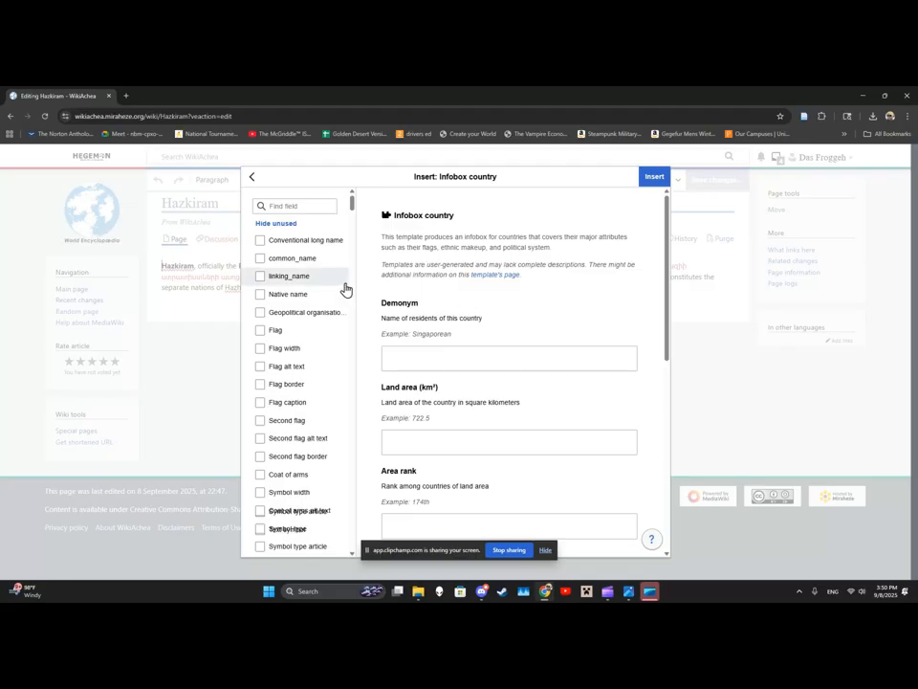
{"action": "scroll", "coordinate": [340, 282], "scroll_direction": "down", "scroll_amount": 10}
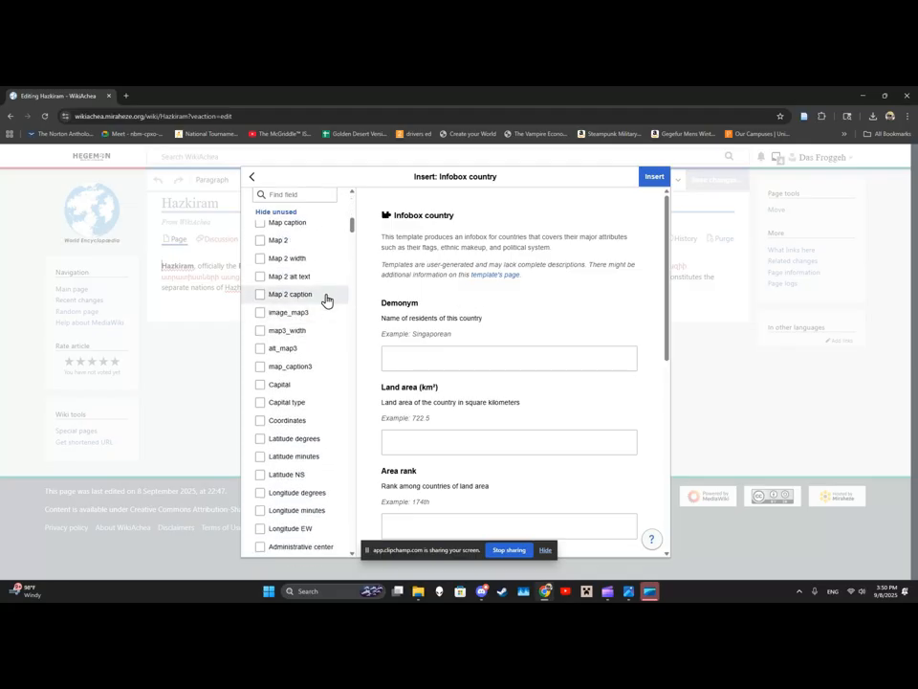
{"action": "scroll", "coordinate": [303, 396], "scroll_direction": "down", "scroll_amount": 5}
{"action": "scroll", "coordinate": [303, 392], "scroll_direction": "up", "scroll_amount": 12}
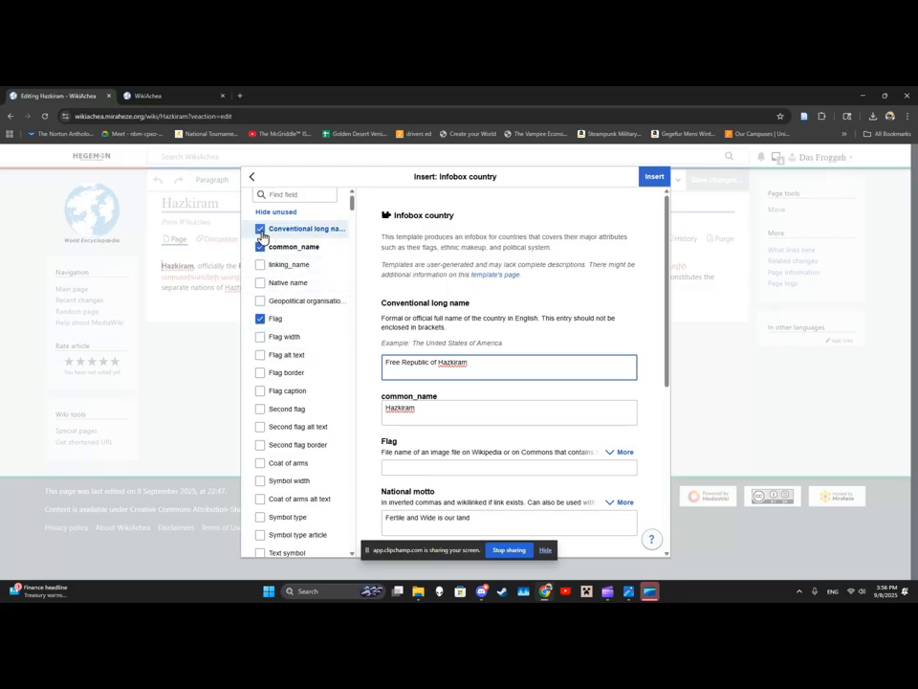
Search the infobox's fields for "map", look at the Map field, and clear the search.
{"action": "scroll", "coordinate": [285, 267], "scroll_direction": "down", "scroll_amount": 5}
{"action": "left_click_drag", "start_coordinate": [353, 232], "coordinate": [335, 248]}
{"action": "left_click", "coordinate": [312, 208]}
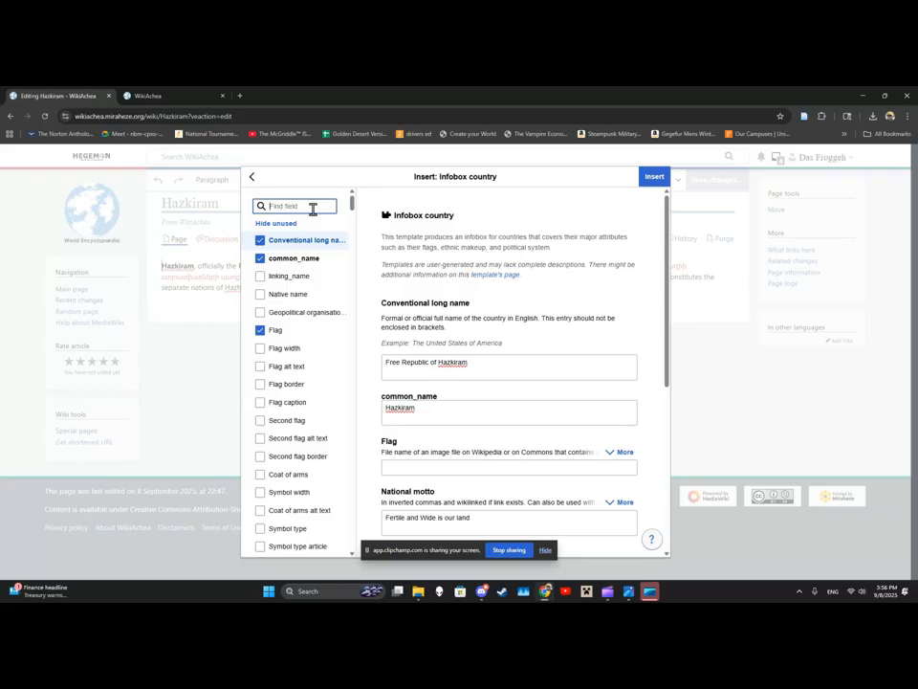
{"action": "type", "text": "map"}
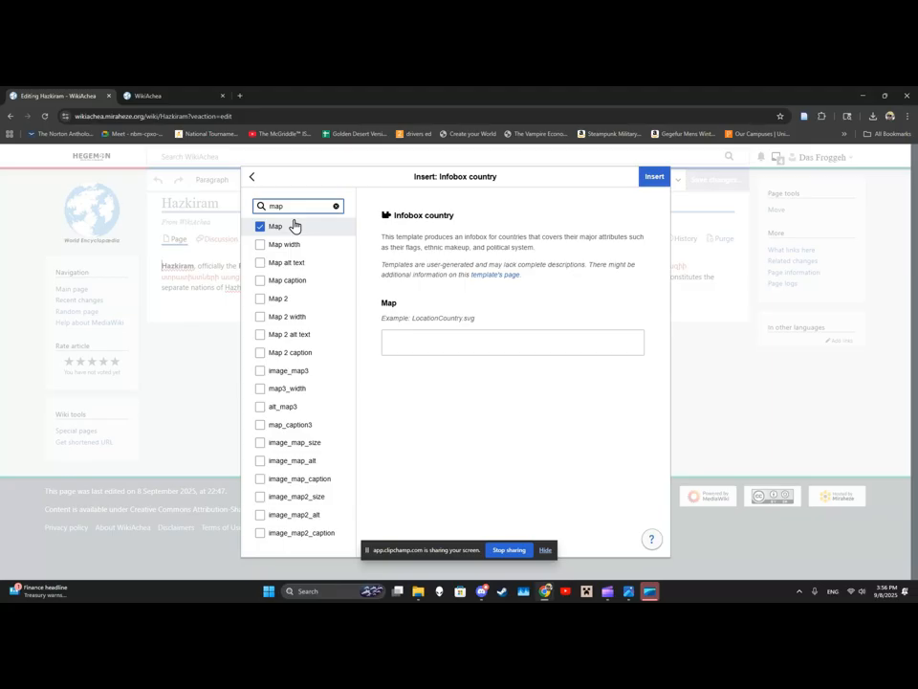
{"action": "left_click", "coordinate": [413, 352]}
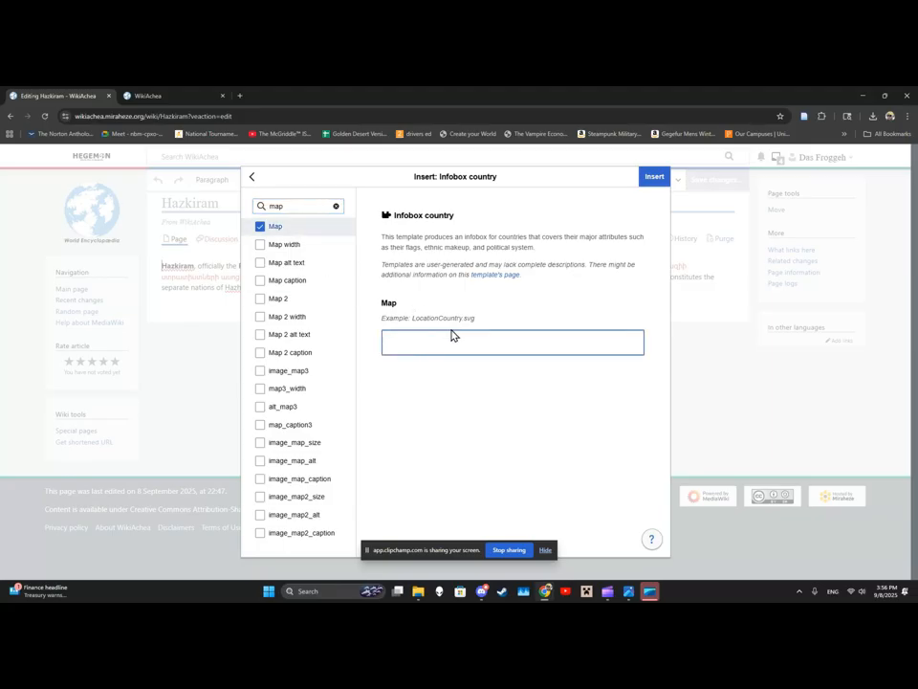
{"action": "left_click", "coordinate": [335, 207]}
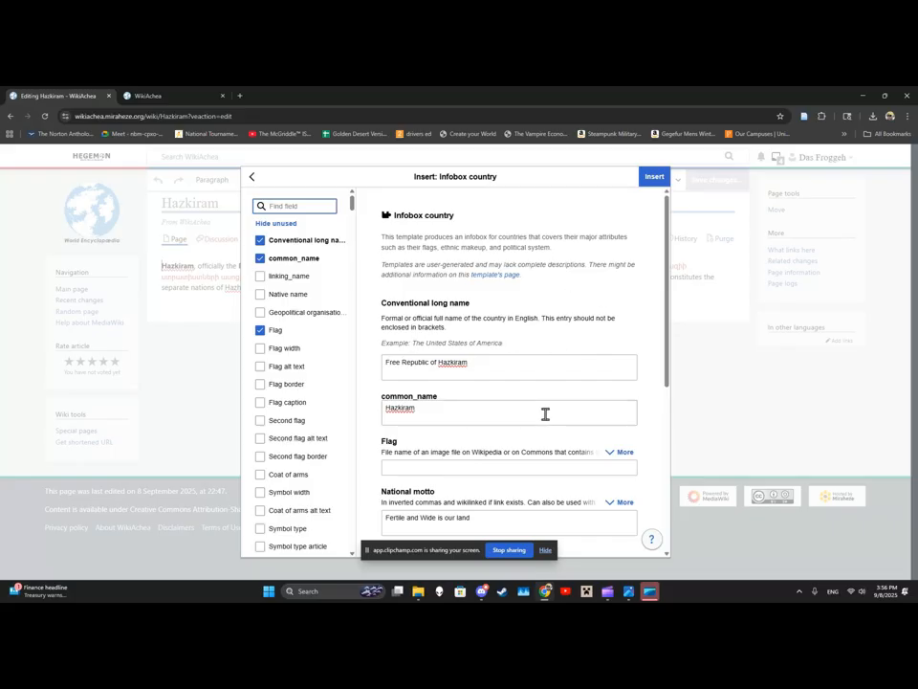
Add the Native name field to the infobox and set it to "Hazkiram".
{"action": "scroll", "coordinate": [595, 366], "scroll_direction": "down", "scroll_amount": 3}
{"action": "scroll", "coordinate": [574, 366], "scroll_direction": "up", "scroll_amount": 2}
{"action": "scroll", "coordinate": [564, 359], "scroll_direction": "down", "scroll_amount": 1}
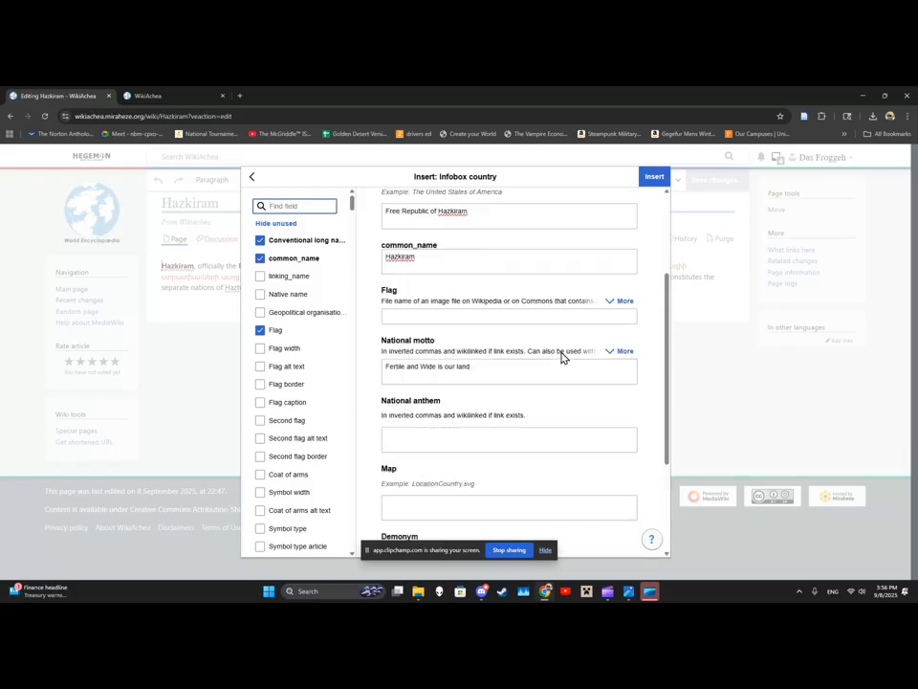
{"action": "scroll", "coordinate": [562, 358], "scroll_direction": "up", "scroll_amount": 2}
{"action": "left_click", "coordinate": [496, 373]}
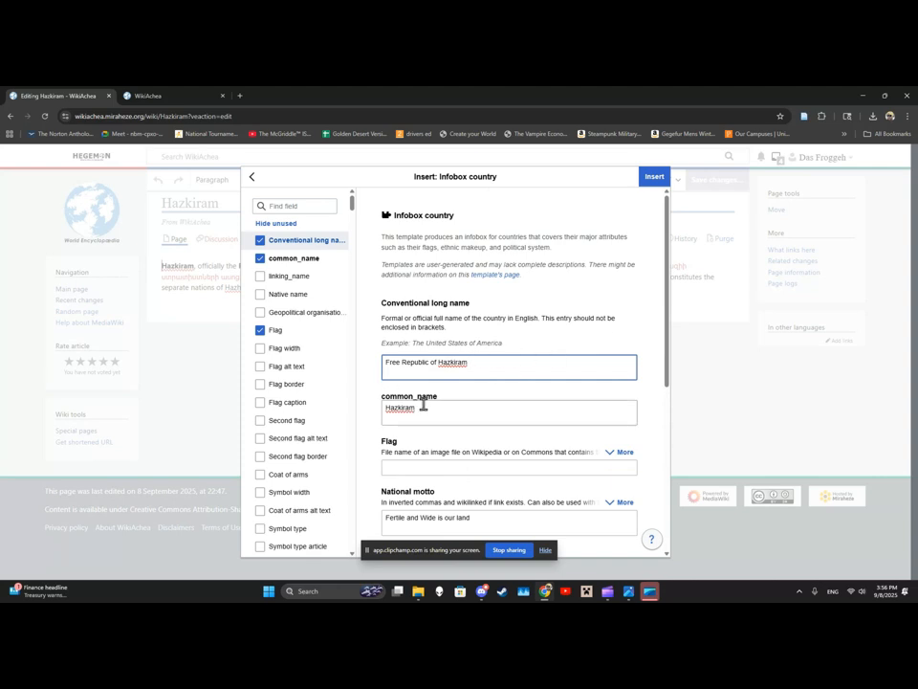
{"action": "left_click", "coordinate": [260, 294]}
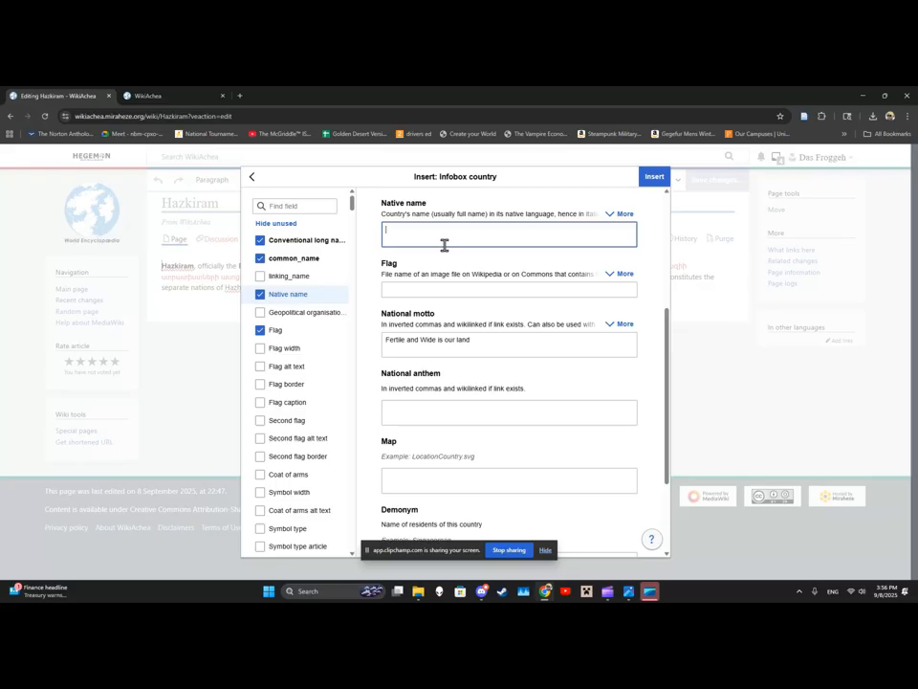
{"action": "type", "text": "Haz"}
{"action": "scroll", "coordinate": [483, 321], "scroll_direction": "down", "scroll_amount": 2}
{"action": "scroll", "coordinate": [431, 412], "scroll_direction": "up", "scroll_amount": 3}
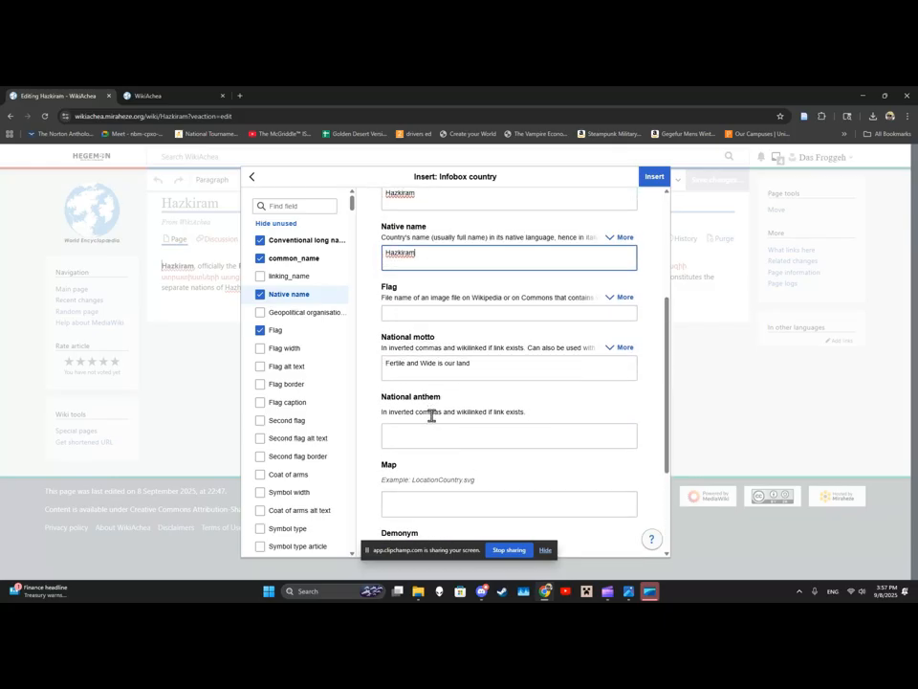
Set the infobox's "Today part of" field to the wiki link [[Vsepava]].
{"action": "scroll", "coordinate": [431, 411], "scroll_direction": "down", "scroll_amount": 3}
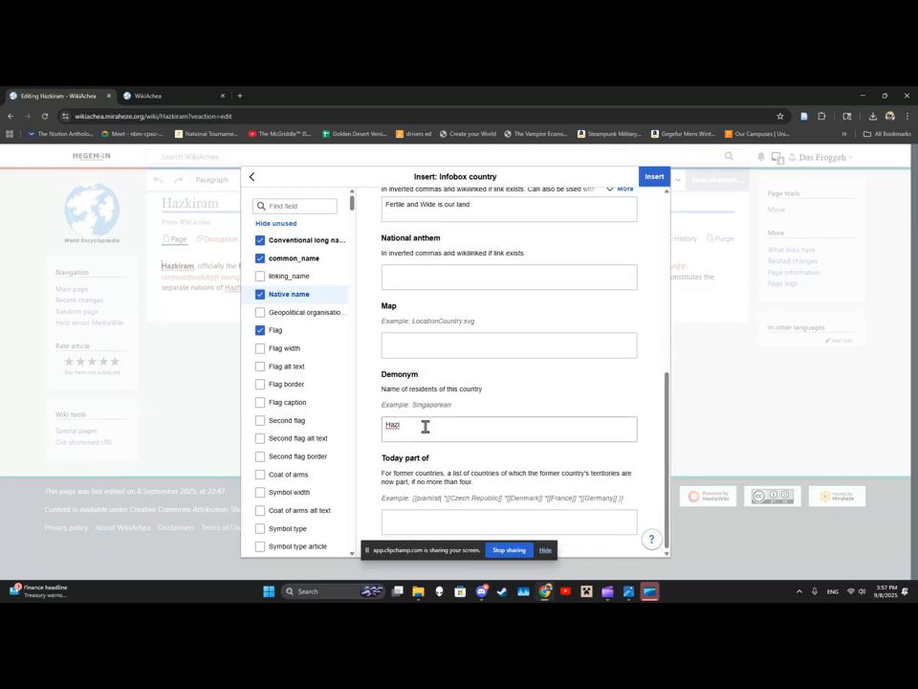
{"action": "double_click", "coordinate": [424, 426]}
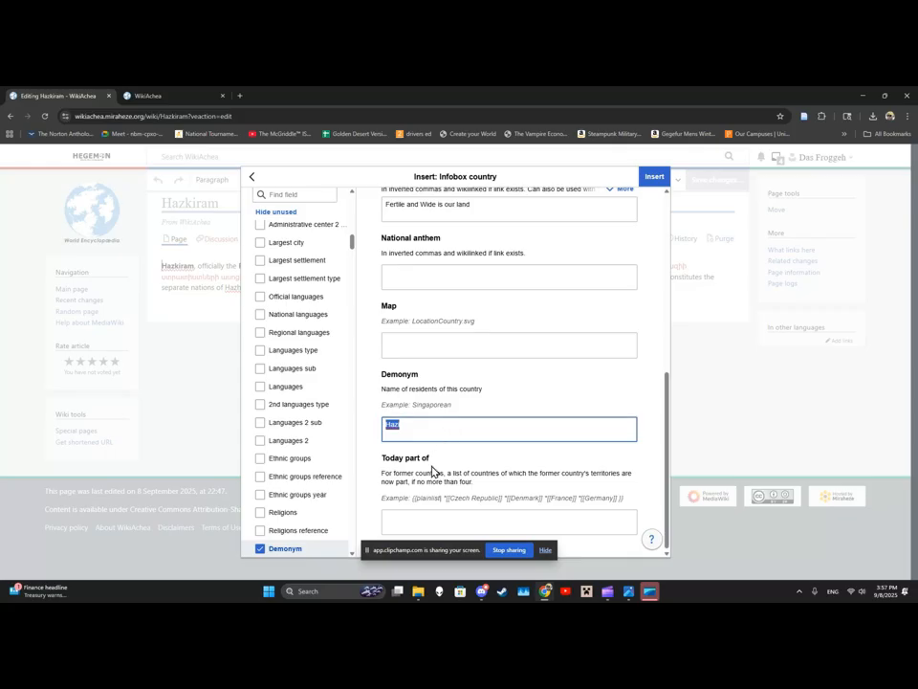
{"action": "left_click", "coordinate": [426, 521]}
{"action": "scroll", "coordinate": [438, 474], "scroll_direction": "up", "scroll_amount": 7}
{"action": "scroll", "coordinate": [427, 455], "scroll_direction": "down", "scroll_amount": 2}
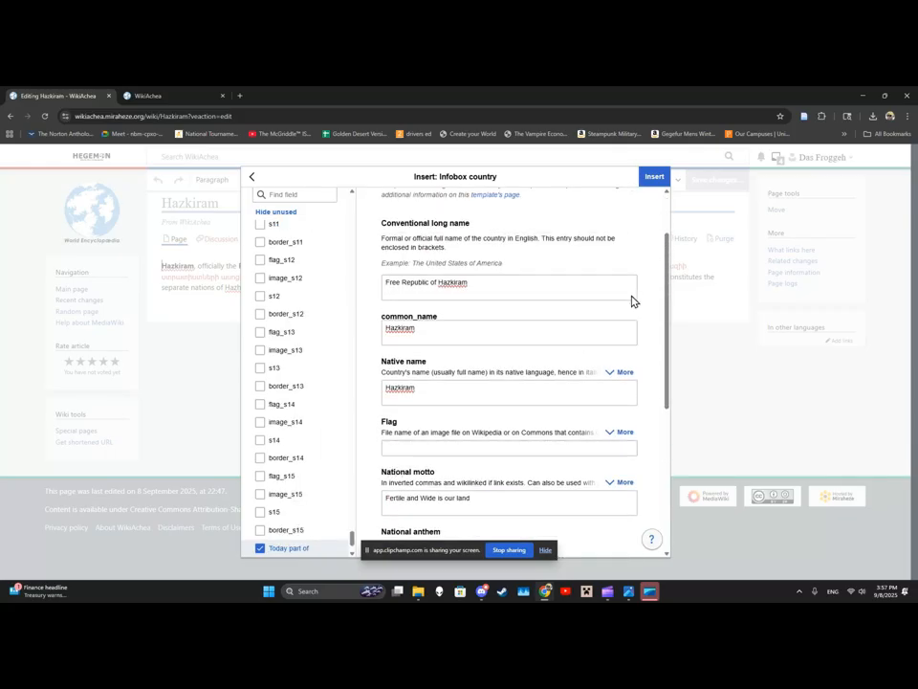
{"action": "scroll", "coordinate": [606, 313], "scroll_direction": "down", "scroll_amount": 5}
{"action": "left_click", "coordinate": [526, 529]}
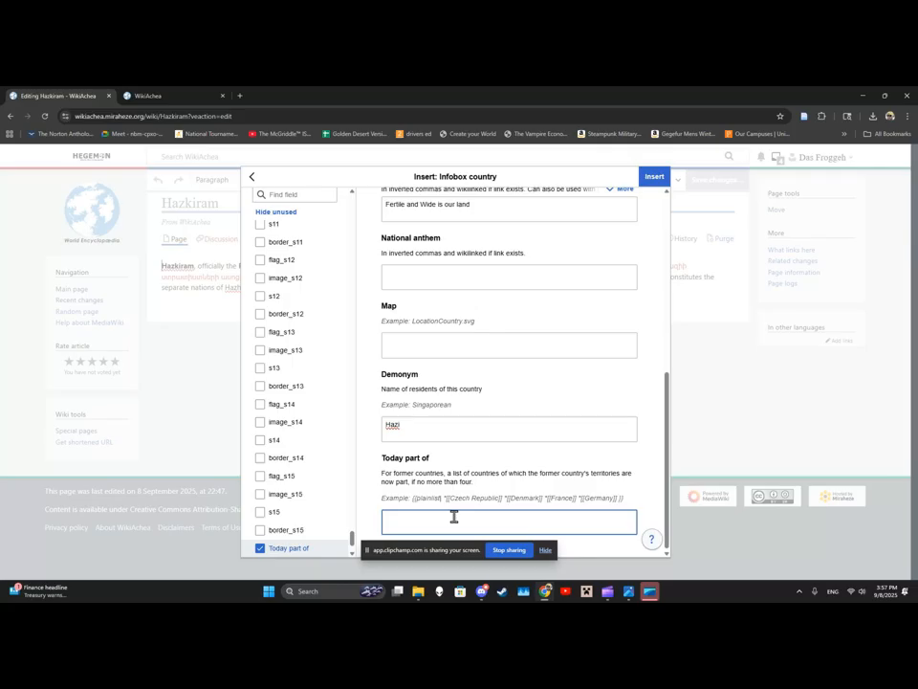
{"action": "type", "text": "[[Vsepava"}
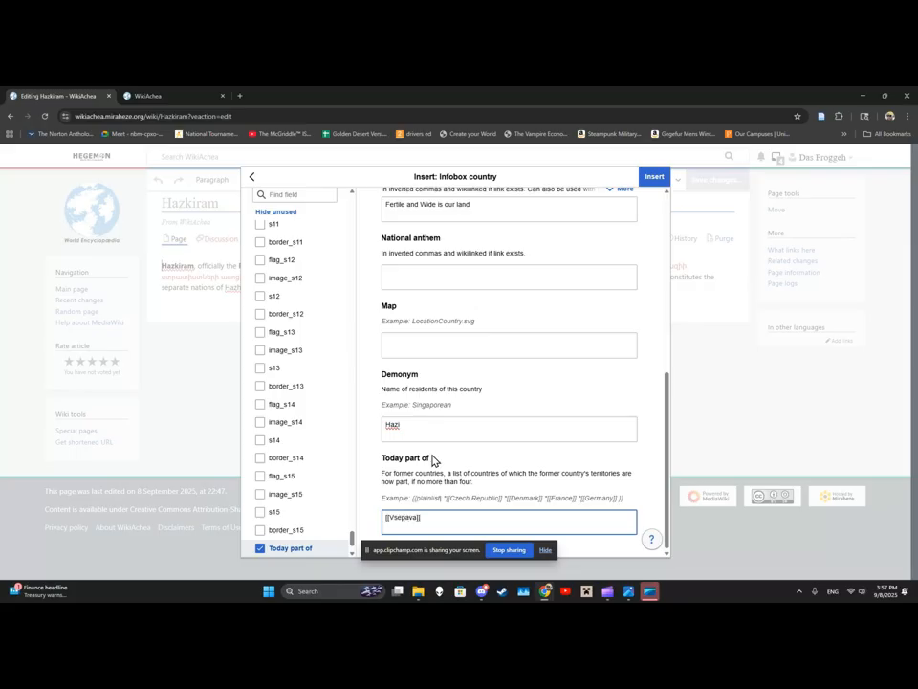
{"action": "left_click_drag", "start_coordinate": [421, 518], "coordinate": [385, 518]}
Review the infobox's fields for ones that still need a value and go to the Flag field.
{"action": "scroll", "coordinate": [417, 485], "scroll_direction": "up", "scroll_amount": 3}
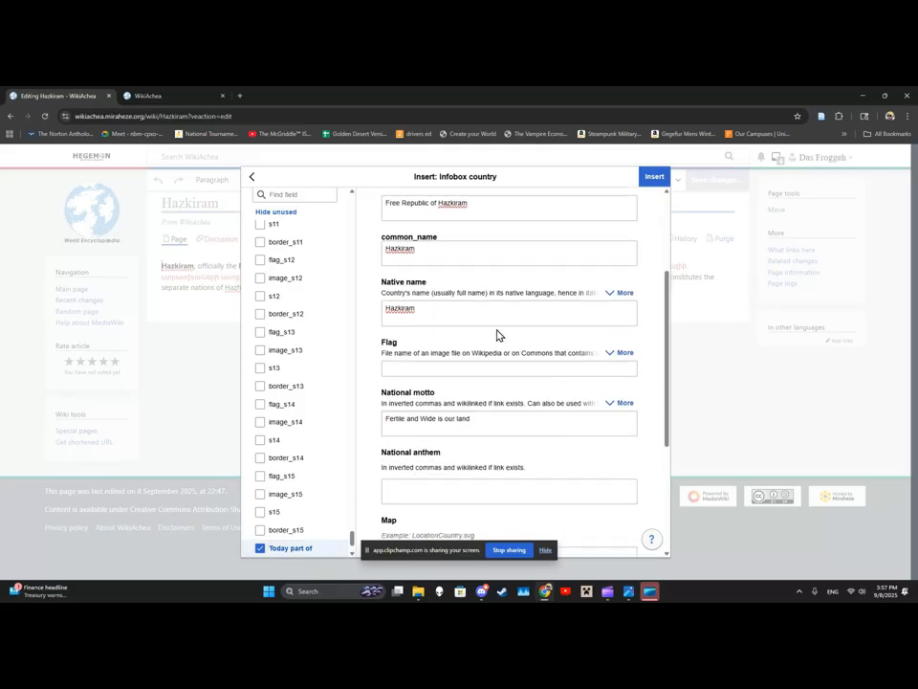
{"action": "scroll", "coordinate": [540, 315], "scroll_direction": "up", "scroll_amount": 3}
{"action": "scroll", "coordinate": [660, 316], "scroll_direction": "down", "scroll_amount": 2}
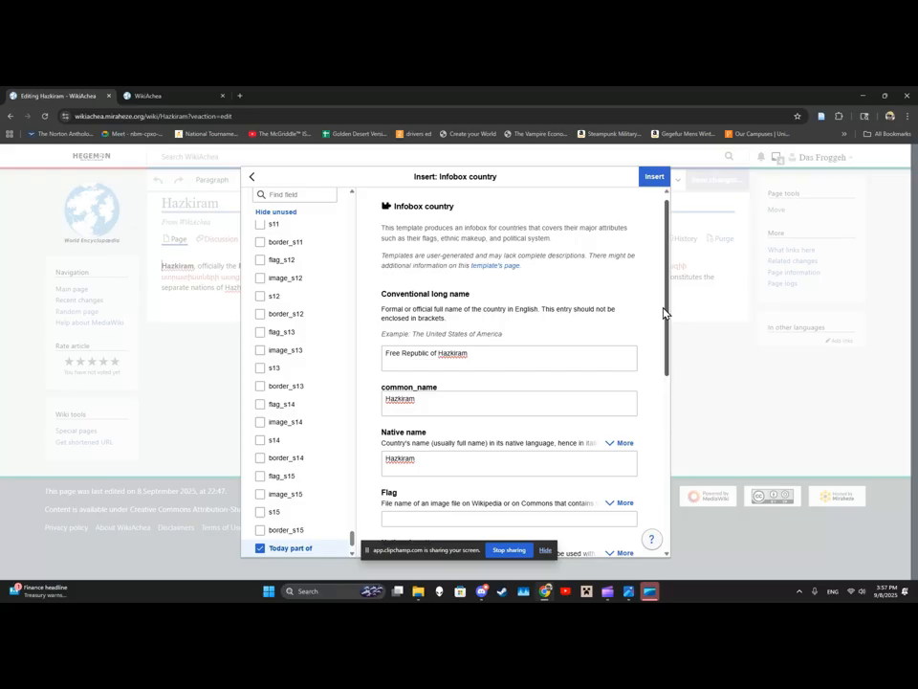
{"action": "scroll", "coordinate": [651, 362], "scroll_direction": "down", "scroll_amount": 1}
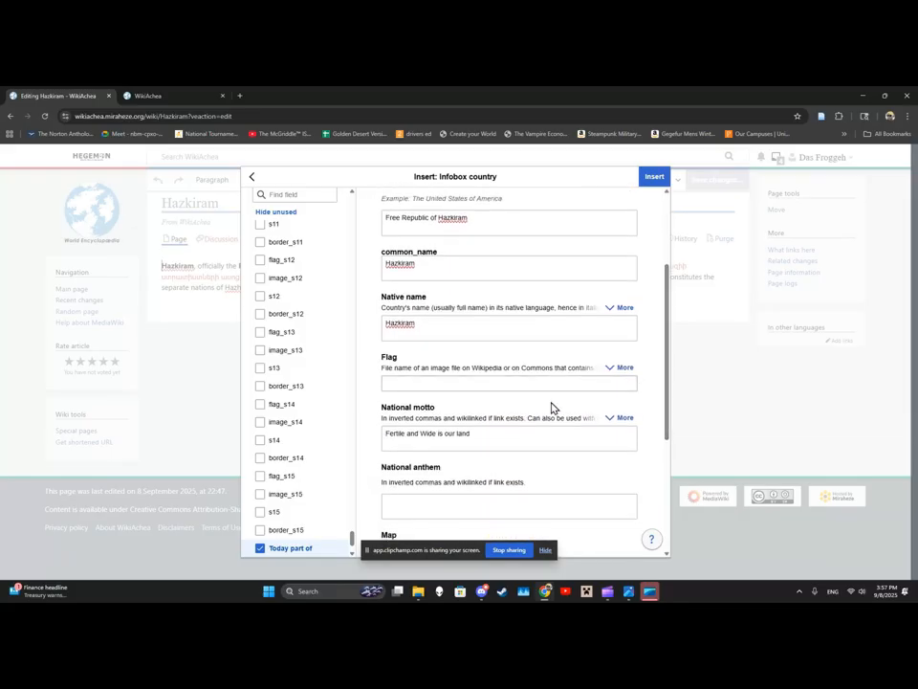
{"action": "left_click", "coordinate": [499, 382]}
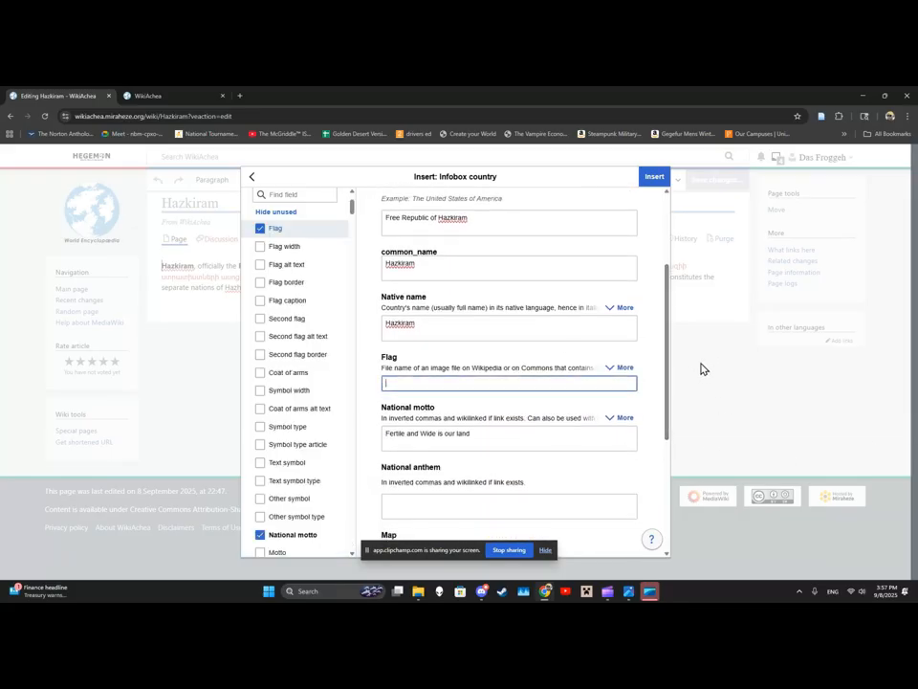
{"action": "scroll", "coordinate": [670, 370], "scroll_direction": "down", "scroll_amount": 3}
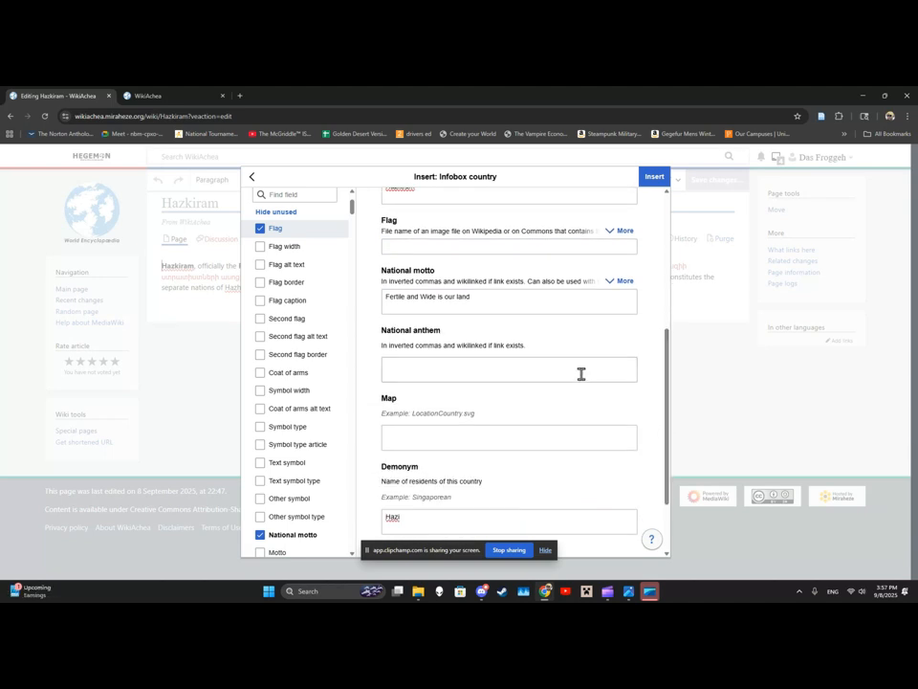
{"action": "scroll", "coordinate": [669, 449], "scroll_direction": "up", "scroll_amount": 3}
{"action": "left_click", "coordinate": [527, 322]}
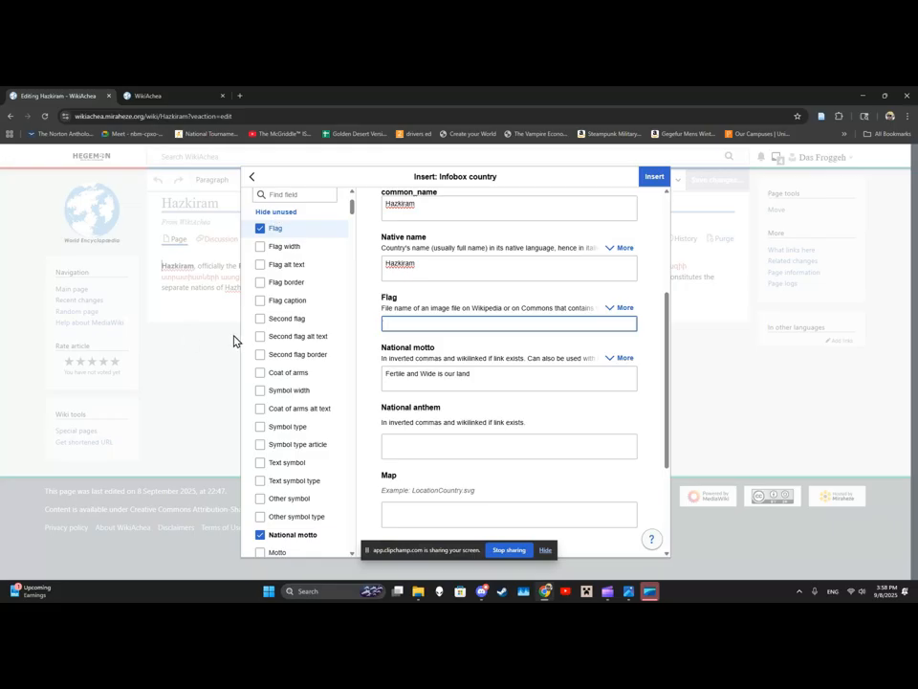
Open the wiki's Upload file page from its Special pages, keeping the Hazkiram edit open separately.
{"action": "left_click", "coordinate": [180, 95]}
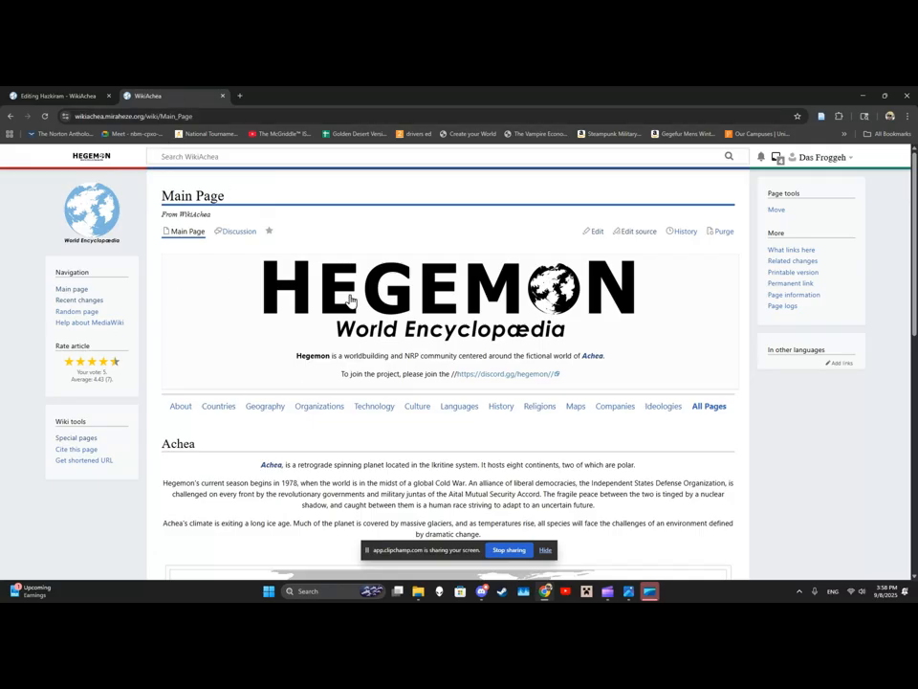
{"action": "left_click", "coordinate": [82, 438]}
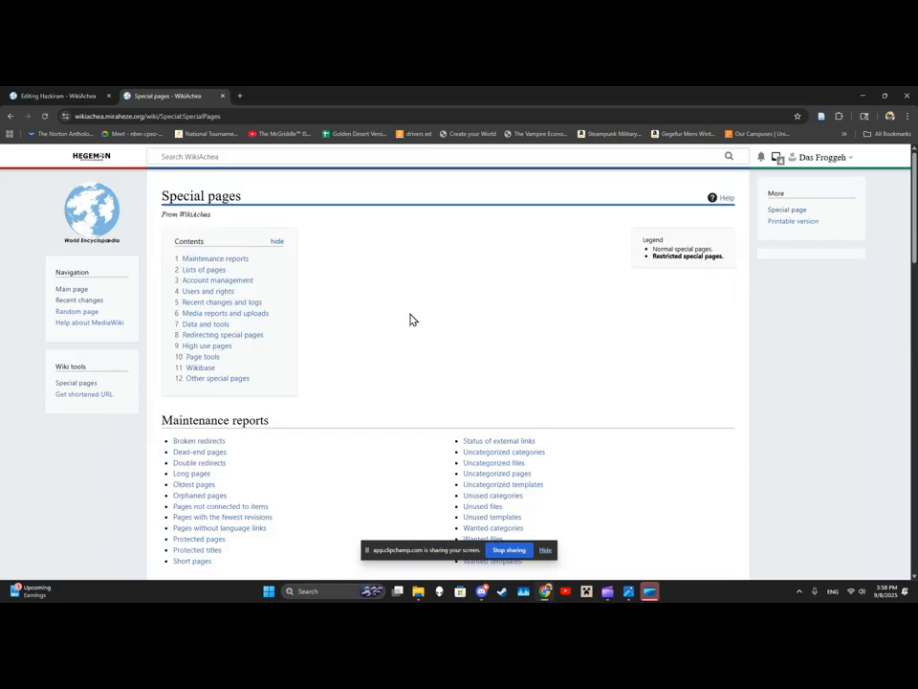
{"action": "scroll", "coordinate": [441, 307], "scroll_direction": "down", "scroll_amount": 10}
{"action": "scroll", "coordinate": [444, 321], "scroll_direction": "down", "scroll_amount": 5}
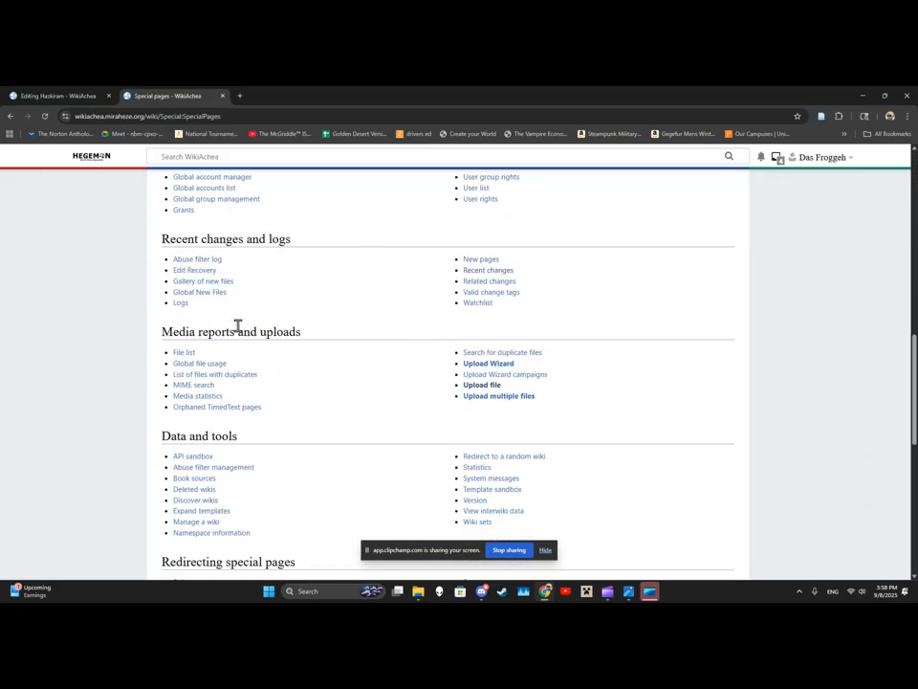
{"action": "left_click", "coordinate": [486, 386]}
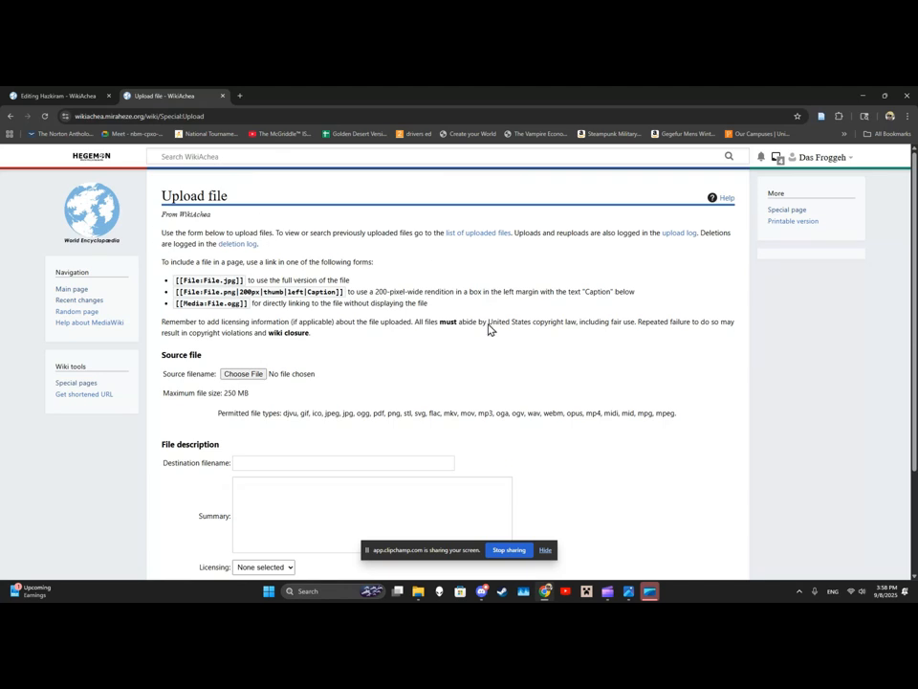
Choose hazkiramflag.png from the Hazkiram Nation tutorial assets folder as the upload's source file.
{"action": "left_click", "coordinate": [239, 375]}
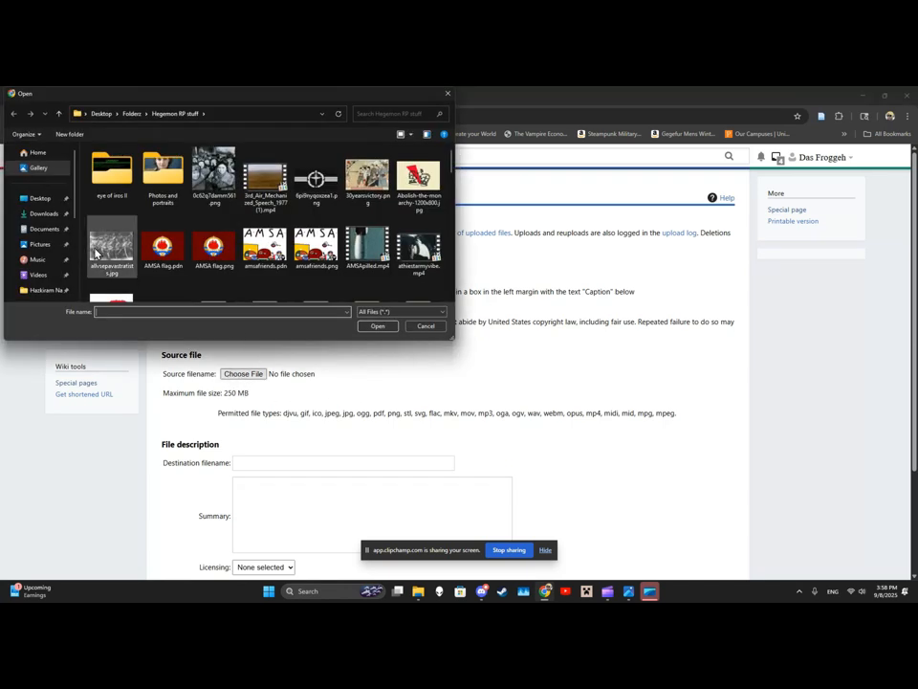
{"action": "left_click", "coordinate": [43, 289]}
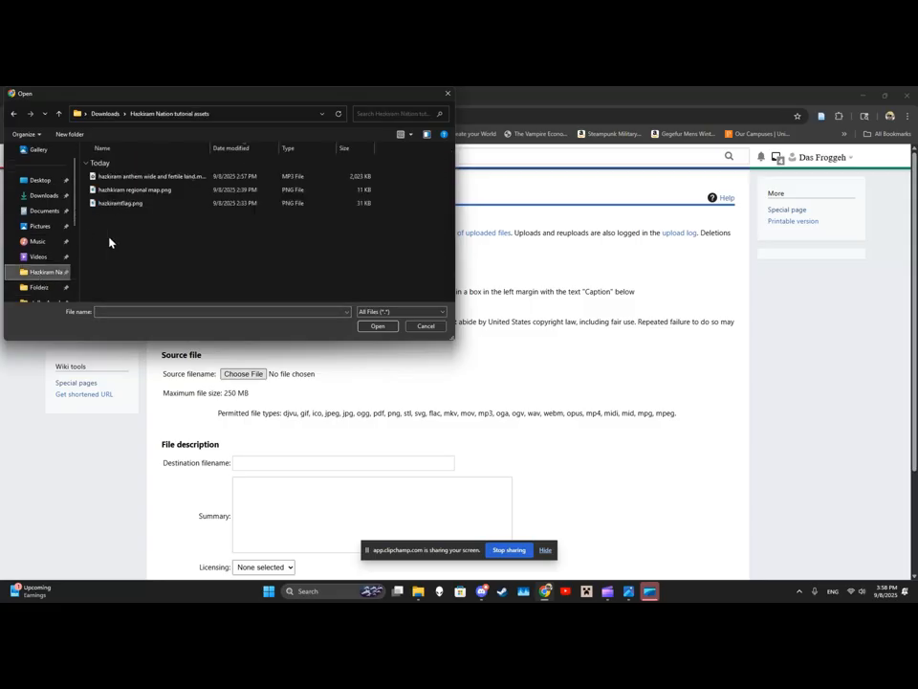
{"action": "double_click", "coordinate": [136, 203]}
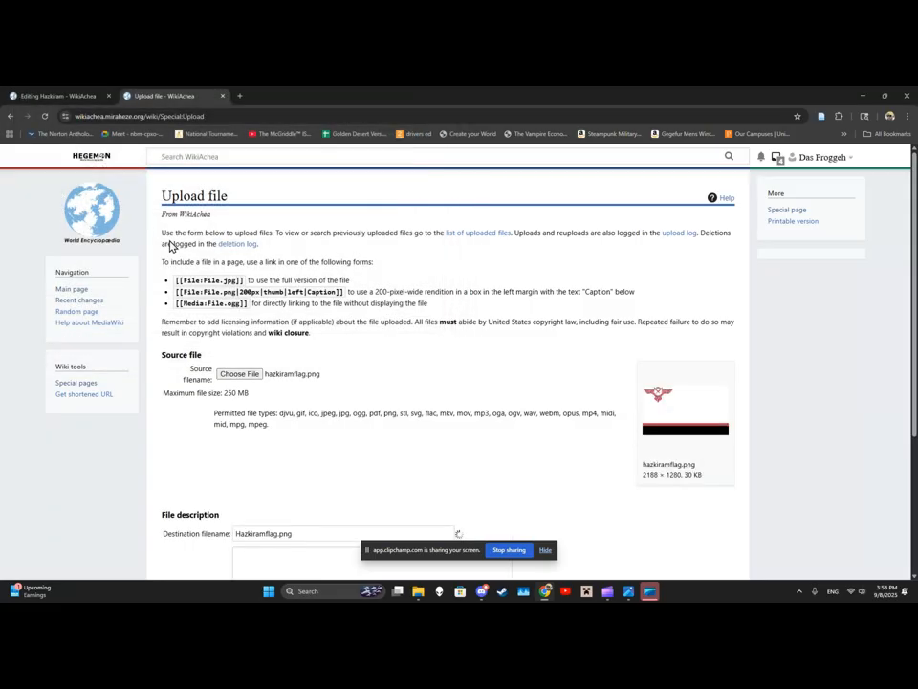
Enter the summary "National flag of Hazkiram" and upload the flag as Hazkiramflag.png.
{"action": "scroll", "coordinate": [351, 337], "scroll_direction": "down", "scroll_amount": 3}
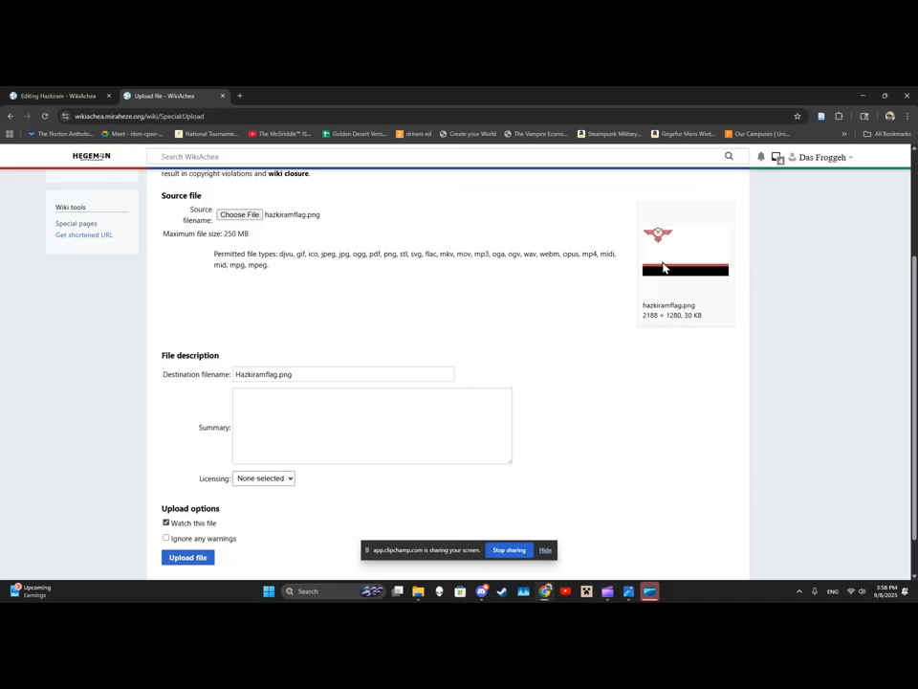
{"action": "left_click", "coordinate": [321, 372]}
{"action": "left_click_drag", "start_coordinate": [322, 372], "coordinate": [232, 380]}
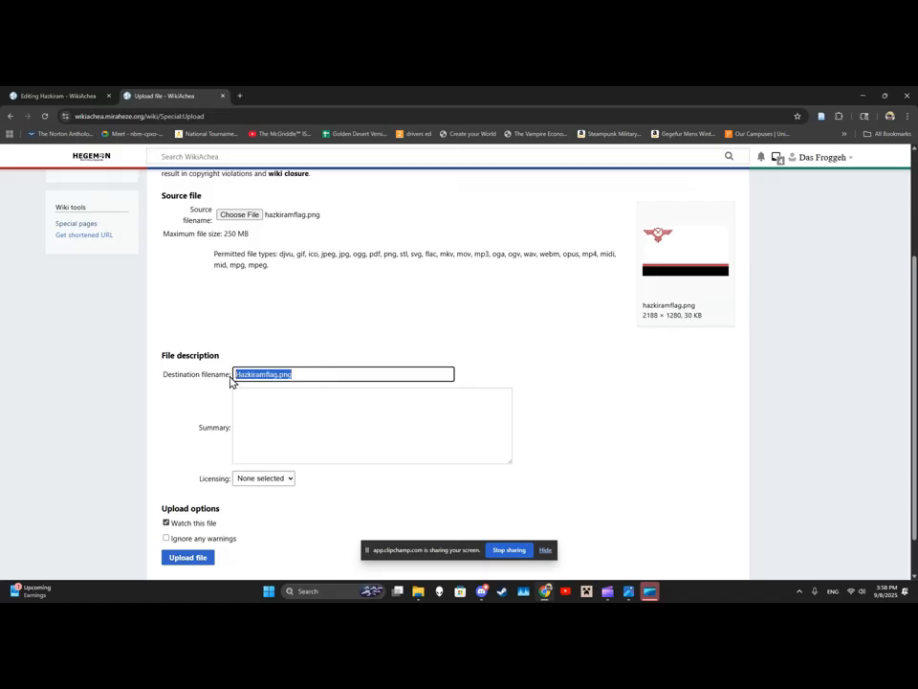
{"action": "left_click", "coordinate": [289, 413]}
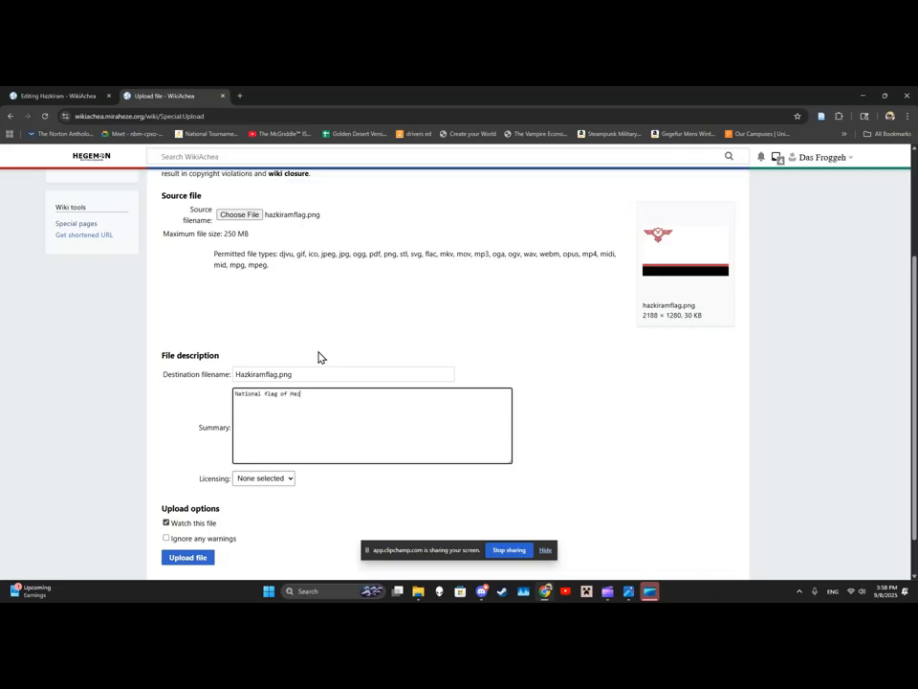
{"action": "scroll", "coordinate": [319, 474], "scroll_direction": "down", "scroll_amount": 1}
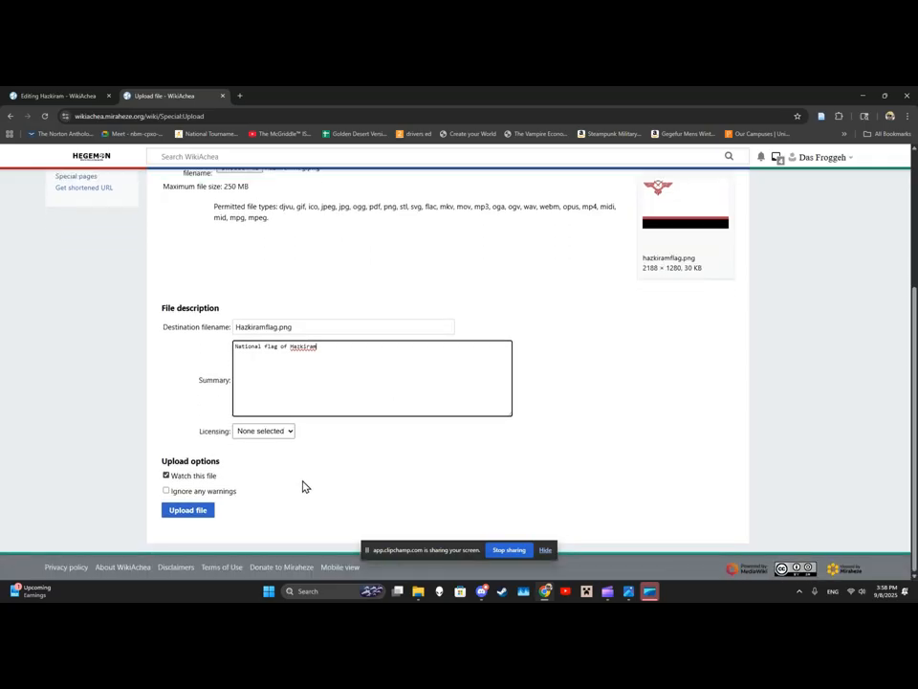
{"action": "left_click", "coordinate": [188, 513]}
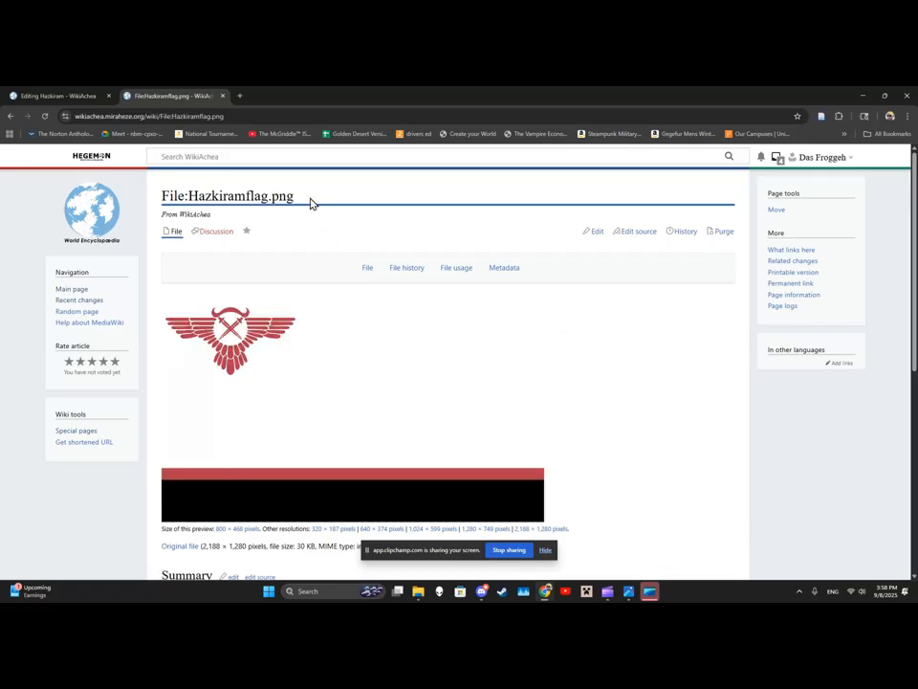
Copy the uploaded flag's file title and set the infobox's Flag field to Hazkiramflag.png.
{"action": "left_click_drag", "start_coordinate": [310, 202], "coordinate": [160, 209]}
{"action": "key", "text": "ctrl+c"}
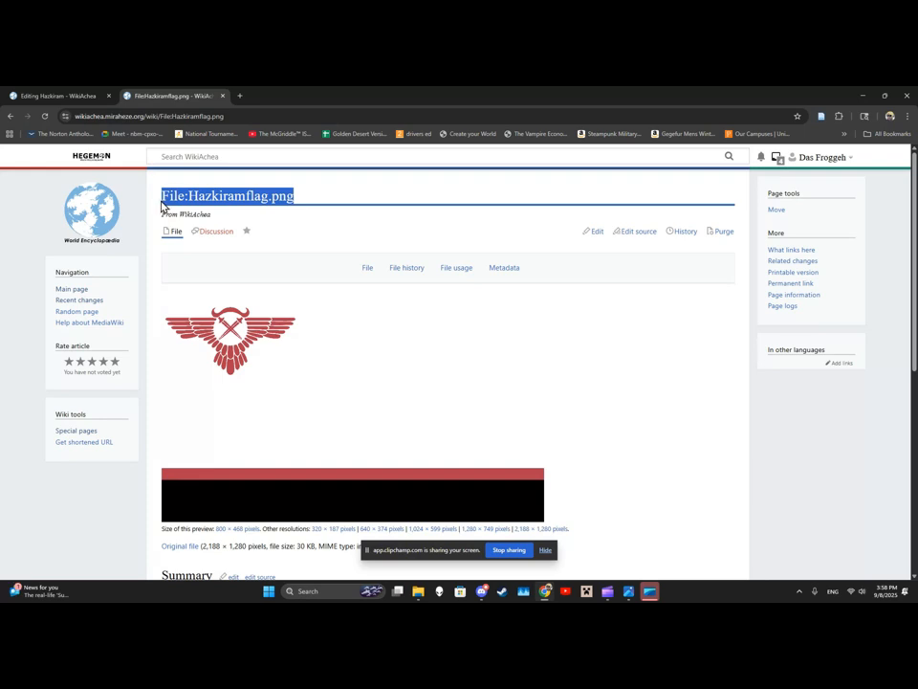
{"action": "left_click", "coordinate": [75, 94]}
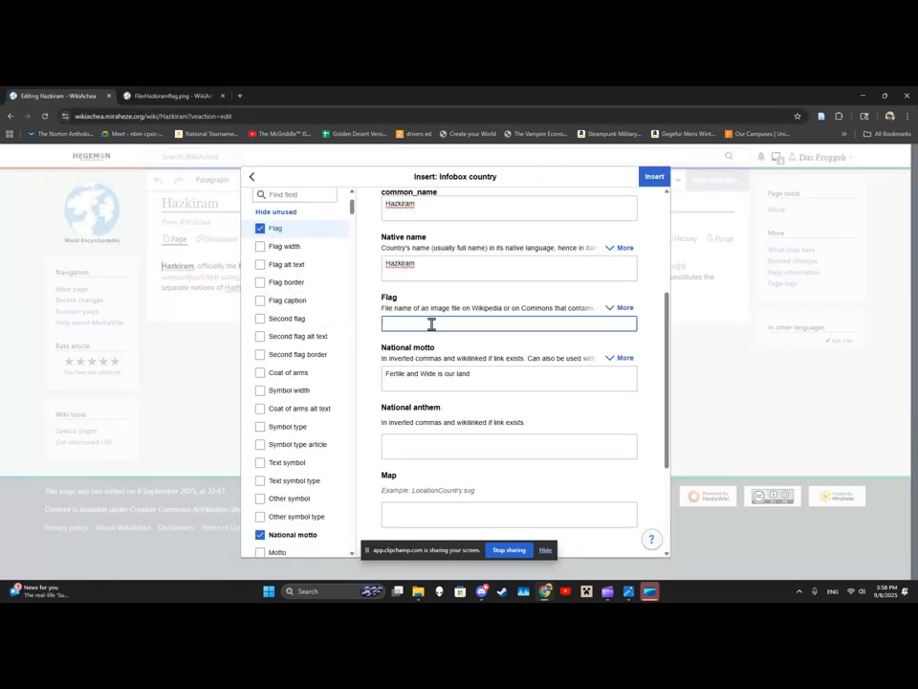
{"action": "key", "text": "ctrl+v"}
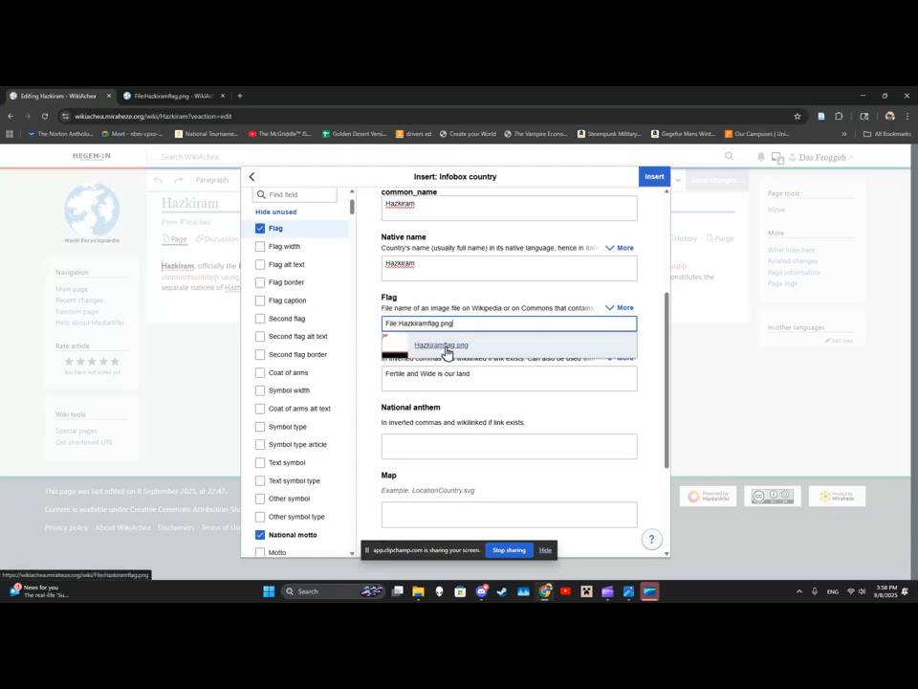
{"action": "left_click", "coordinate": [448, 351]}
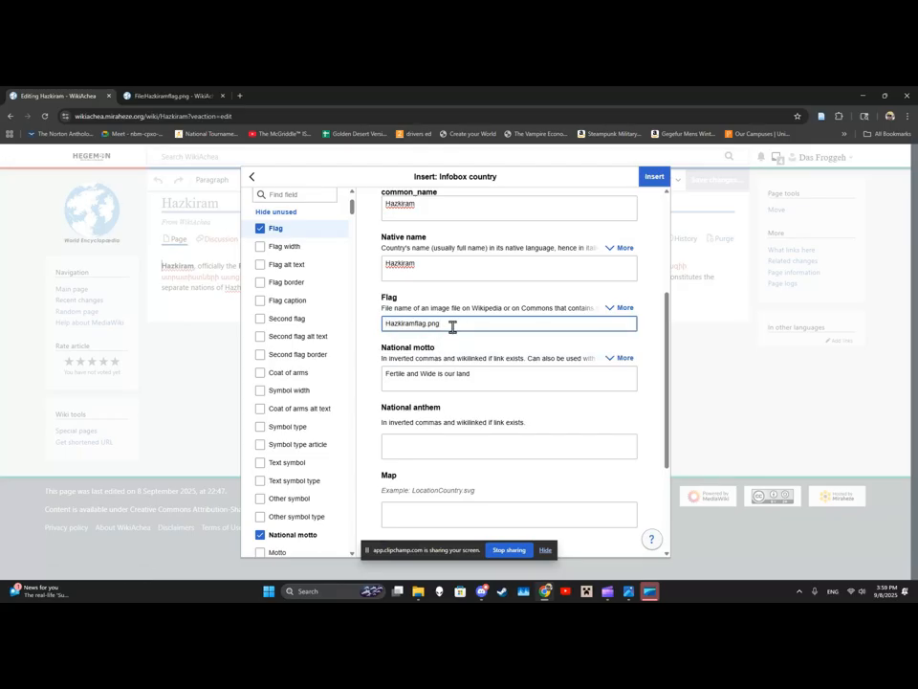
Upload the Hazkiram anthem MP3 as Hazkiram_anthem_wide_and_fertile_land.mp3 with the summary "National anthem of hazkiram".
{"action": "left_click", "coordinate": [482, 450]}
{"action": "left_click", "coordinate": [177, 96]}
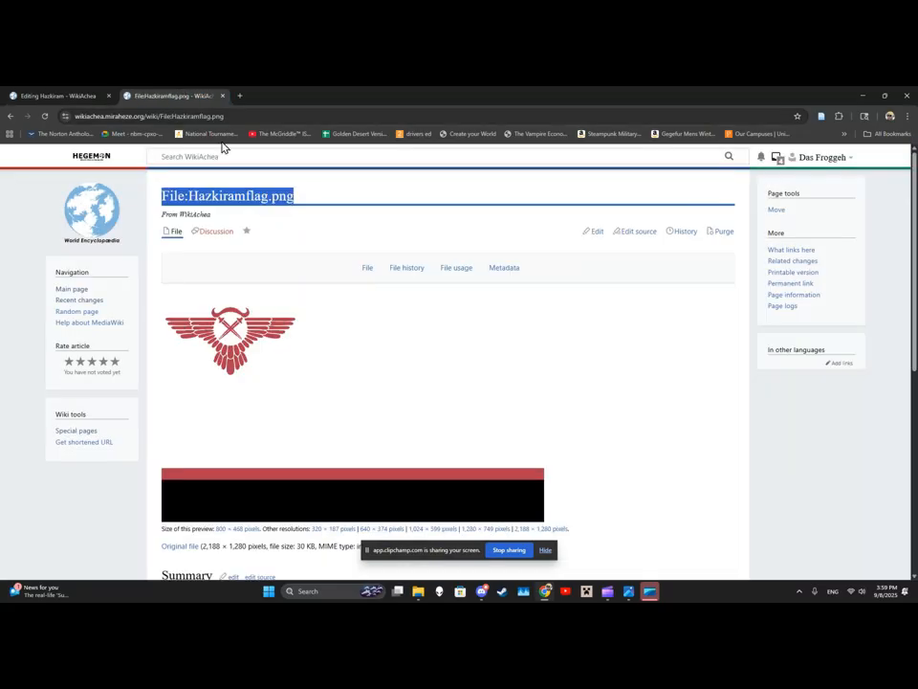
{"action": "left_click", "coordinate": [11, 118]}
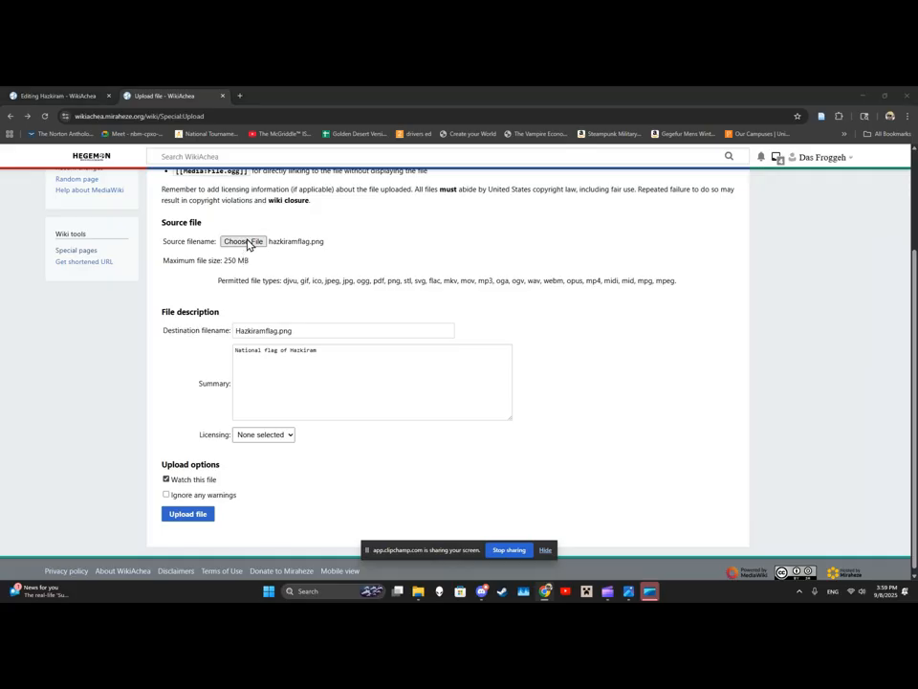
{"action": "left_click", "coordinate": [245, 242]}
{"action": "double_click", "coordinate": [184, 178]}
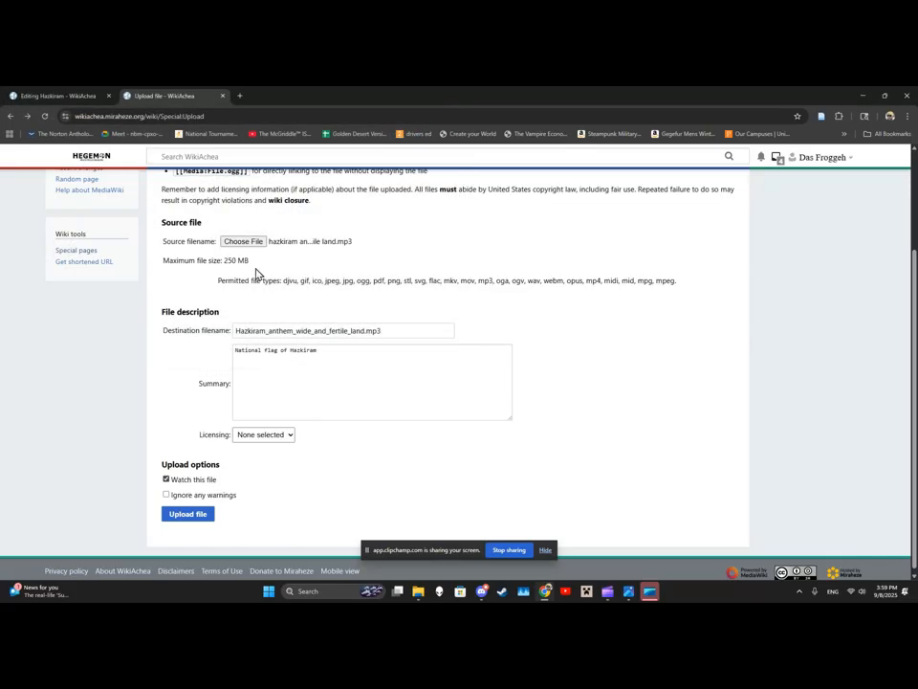
{"action": "left_click_drag", "start_coordinate": [346, 357], "coordinate": [269, 361]}
{"action": "type", "text": "anthem of hazkiram"}
{"action": "left_click", "coordinate": [189, 517]}
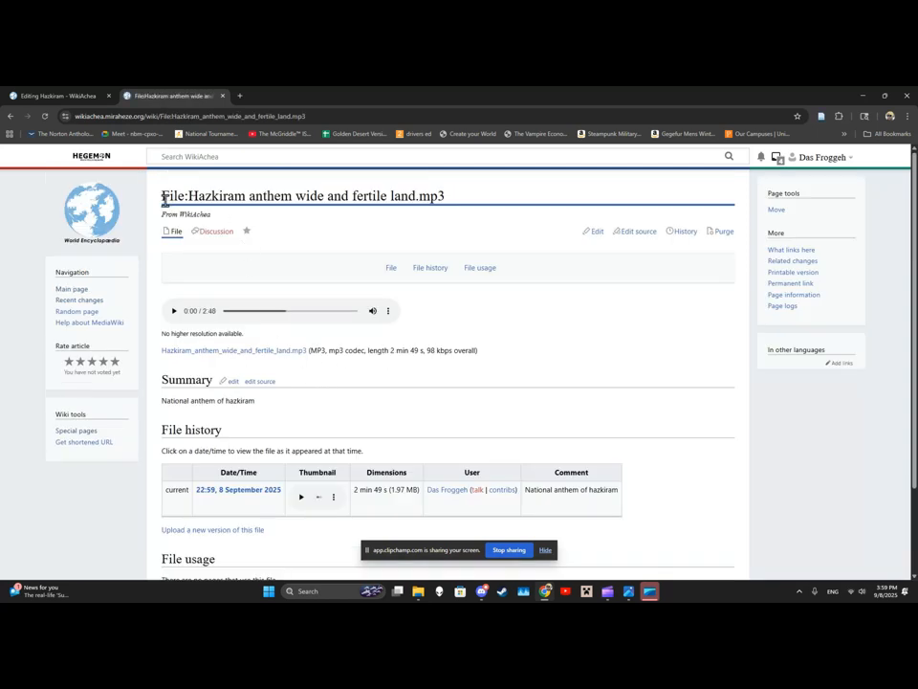
Set the infobox's National anthem to "Wide and Fertile Land" followed by the link [[File:Hazkiram anthem wide and fertile land.mp3]].
{"action": "left_click_drag", "start_coordinate": [162, 195], "coordinate": [446, 205]}
{"action": "key", "text": "ctrl+c"}
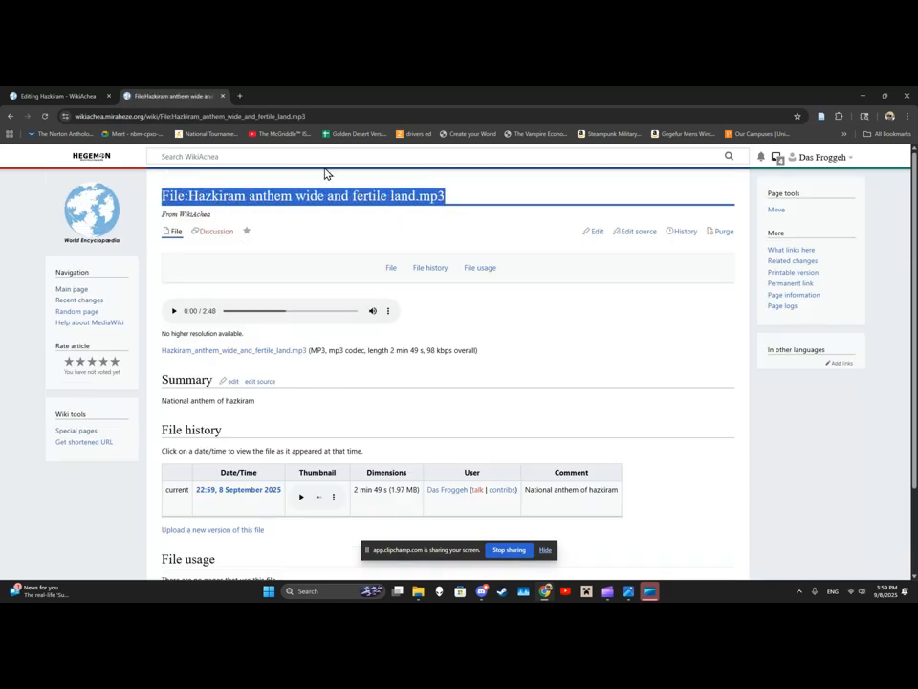
{"action": "left_click", "coordinate": [80, 92]}
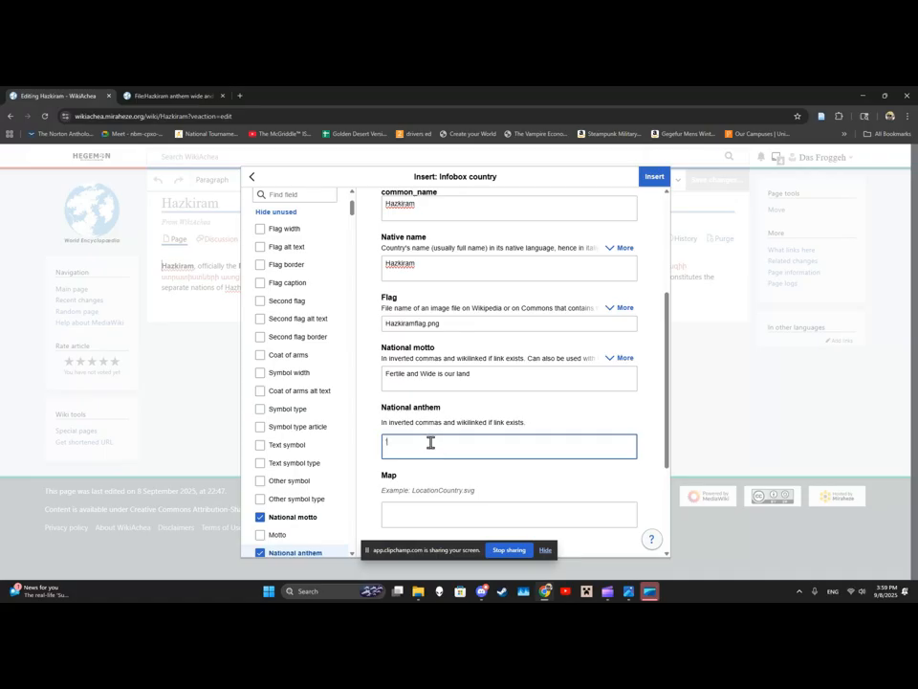
{"action": "type", "text": "\"Wide and Fertil"}
{"action": "type", "text": "e Land\" [["}
{"action": "key", "text": "ctrl+v"}
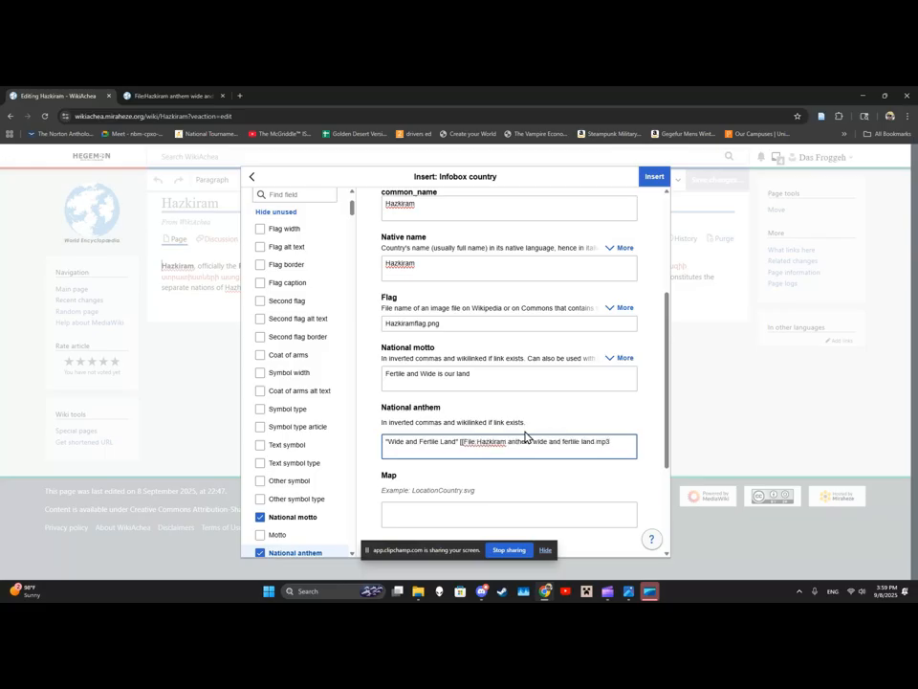
{"action": "scroll", "coordinate": [484, 431], "scroll_direction": "up", "scroll_amount": 1}
{"action": "scroll", "coordinate": [497, 420], "scroll_direction": "down", "scroll_amount": 2}
{"action": "scroll", "coordinate": [480, 445], "scroll_direction": "up", "scroll_amount": 1}
{"action": "scroll", "coordinate": [469, 459], "scroll_direction": "down", "scroll_amount": 1}
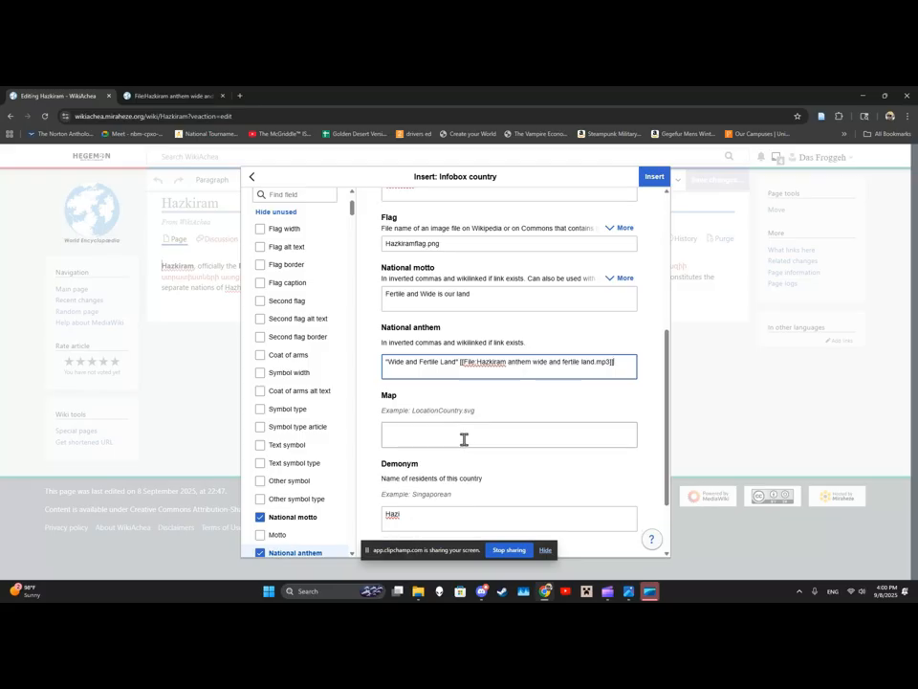
Upload the hazhkiram regional map PNG as Hazhkiram_regional_map.png with the summary "map of hazkiram".
{"action": "left_click", "coordinate": [463, 438]}
{"action": "left_click", "coordinate": [148, 96]}
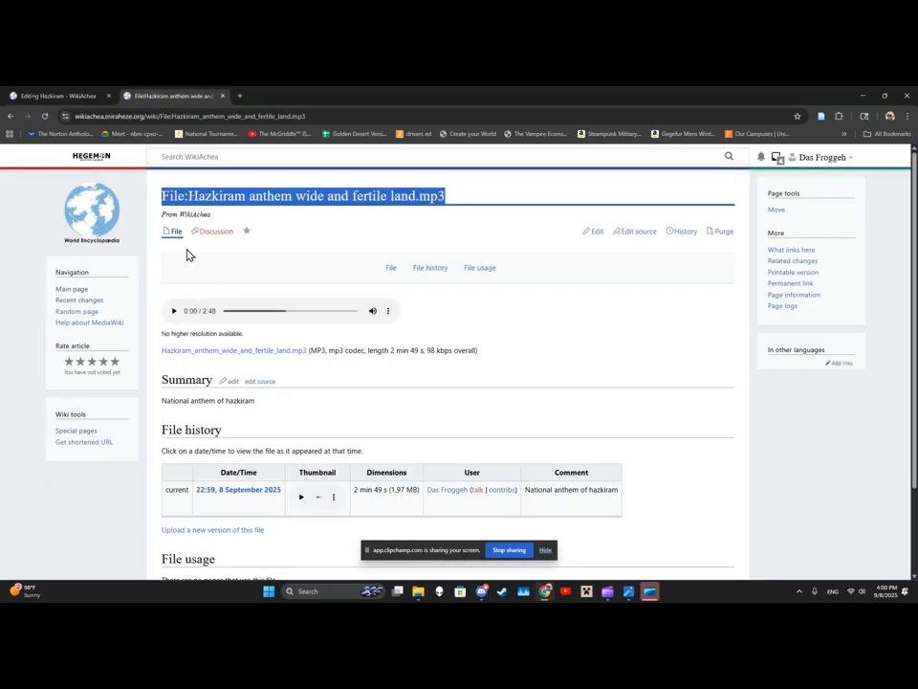
{"action": "left_click", "coordinate": [10, 116]}
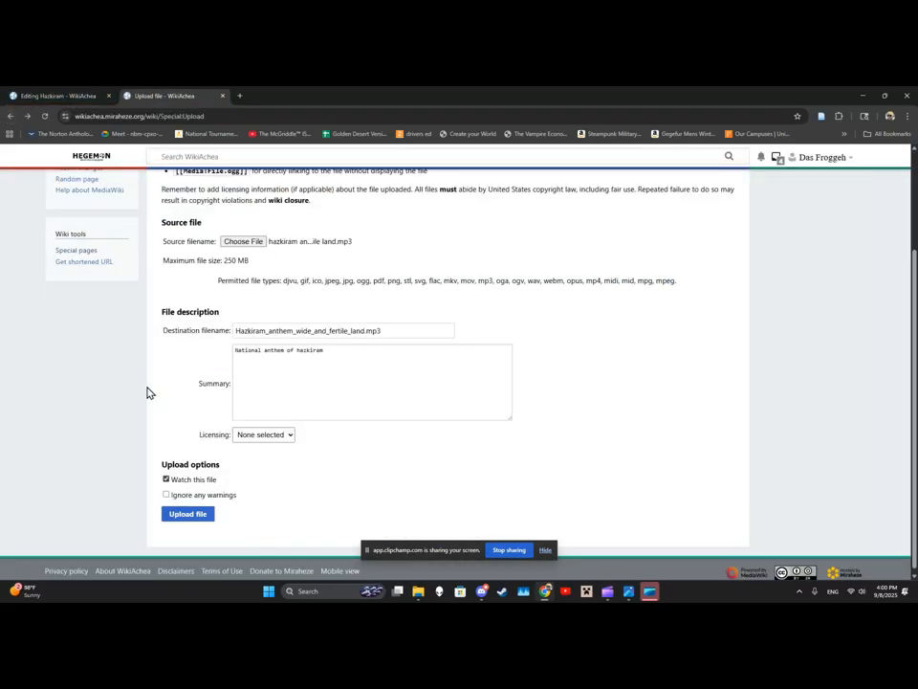
{"action": "left_click", "coordinate": [247, 241]}
{"action": "double_click", "coordinate": [149, 190]}
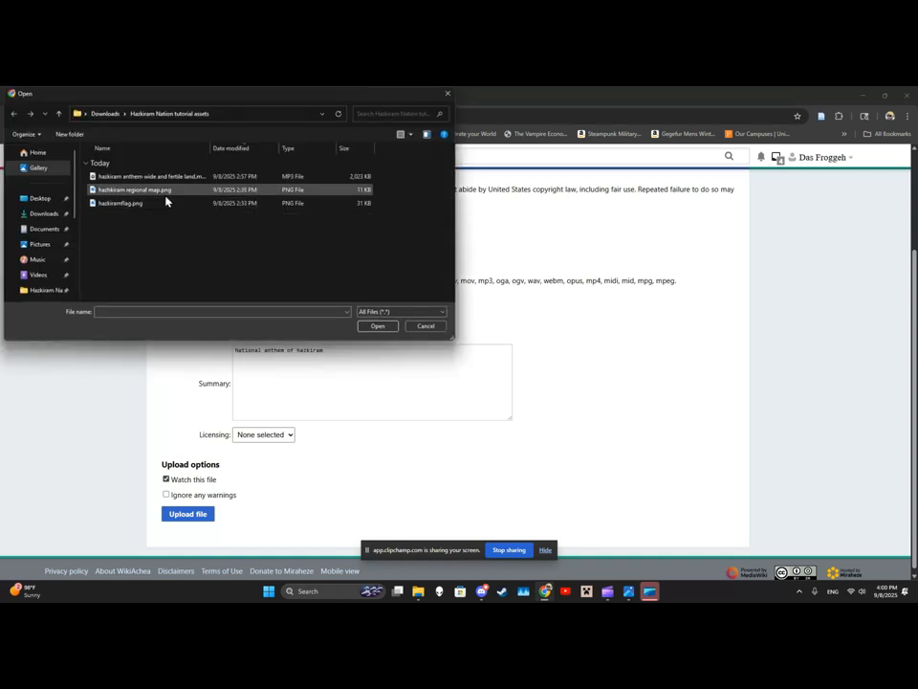
{"action": "left_click_drag", "start_coordinate": [347, 423], "coordinate": [234, 422]}
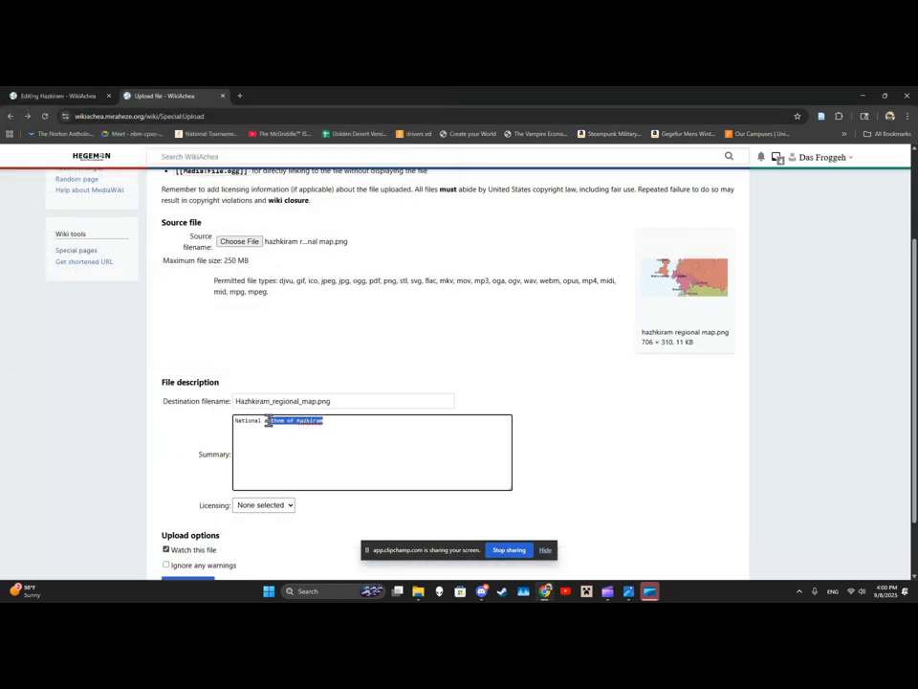
{"action": "type", "text": "map of hazkiram"}
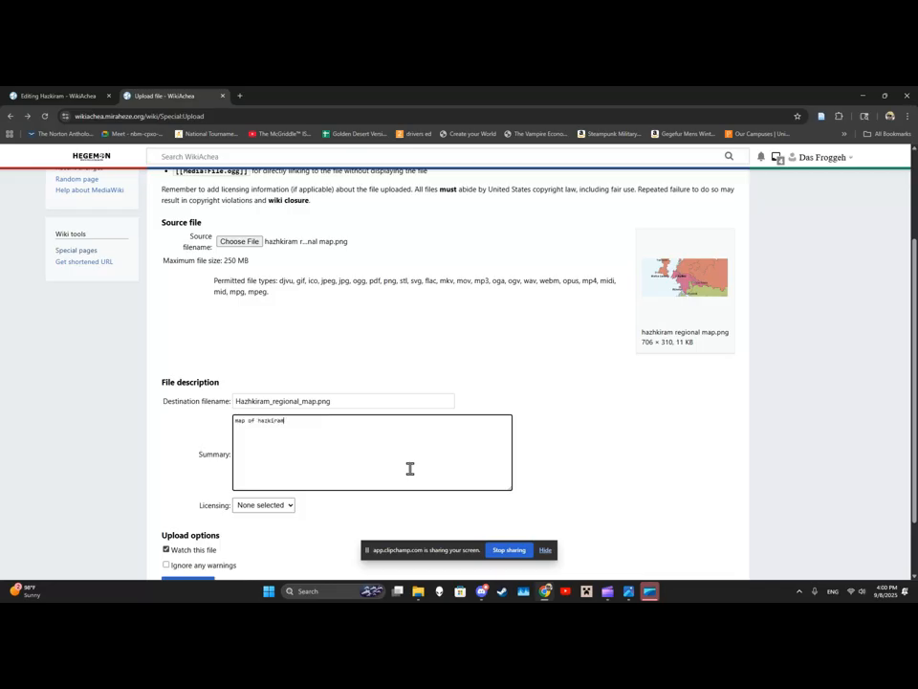
{"action": "scroll", "coordinate": [410, 468], "scroll_direction": "down", "scroll_amount": 2}
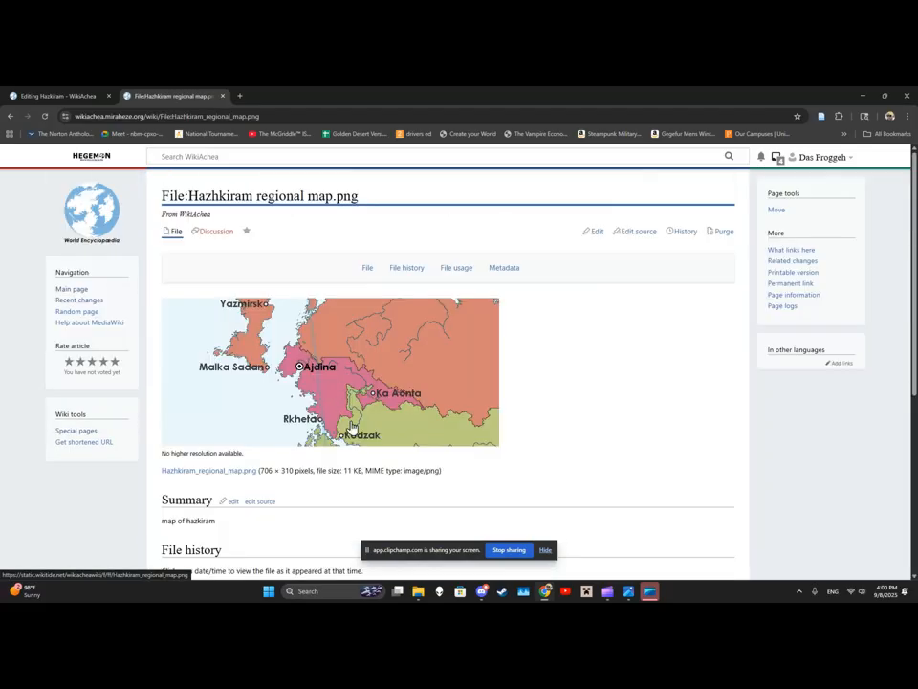
Set the infobox's Map field to the copied title "File:Hazhkiram regional map.png" and insert the template into the page.
{"action": "left_click_drag", "start_coordinate": [163, 197], "coordinate": [381, 197]}
{"action": "key", "text": "ctrl+c"}
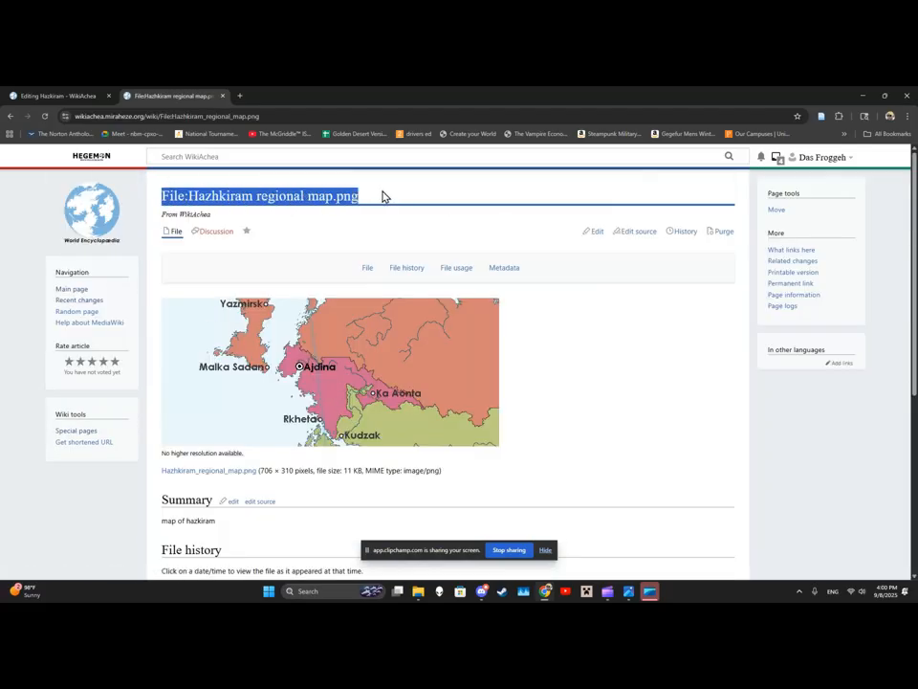
{"action": "left_click", "coordinate": [57, 95]}
{"action": "key", "text": "ctrl+v"}
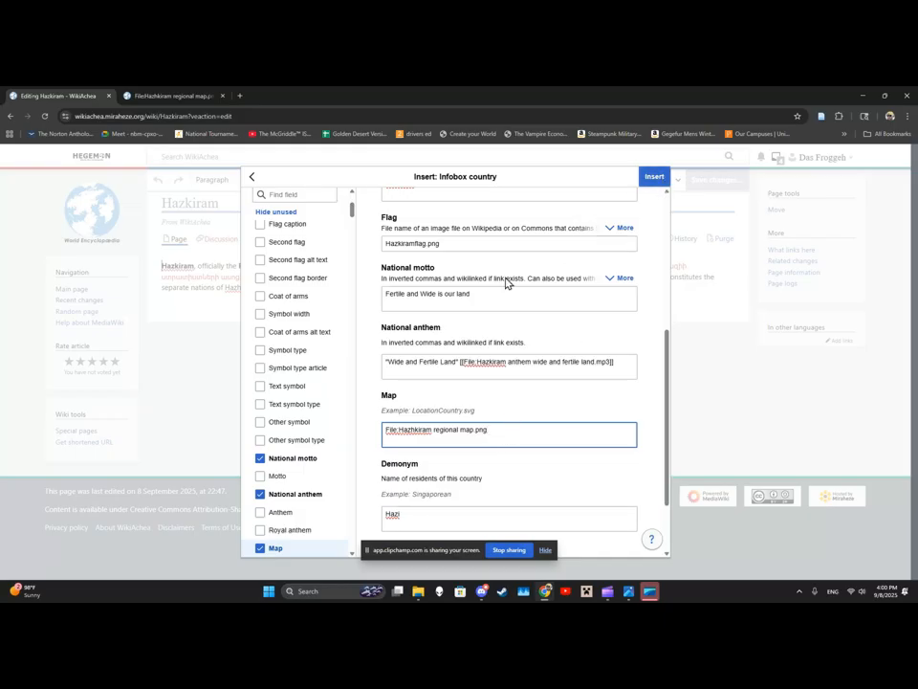
{"action": "scroll", "coordinate": [324, 353], "scroll_direction": "up", "scroll_amount": 3}
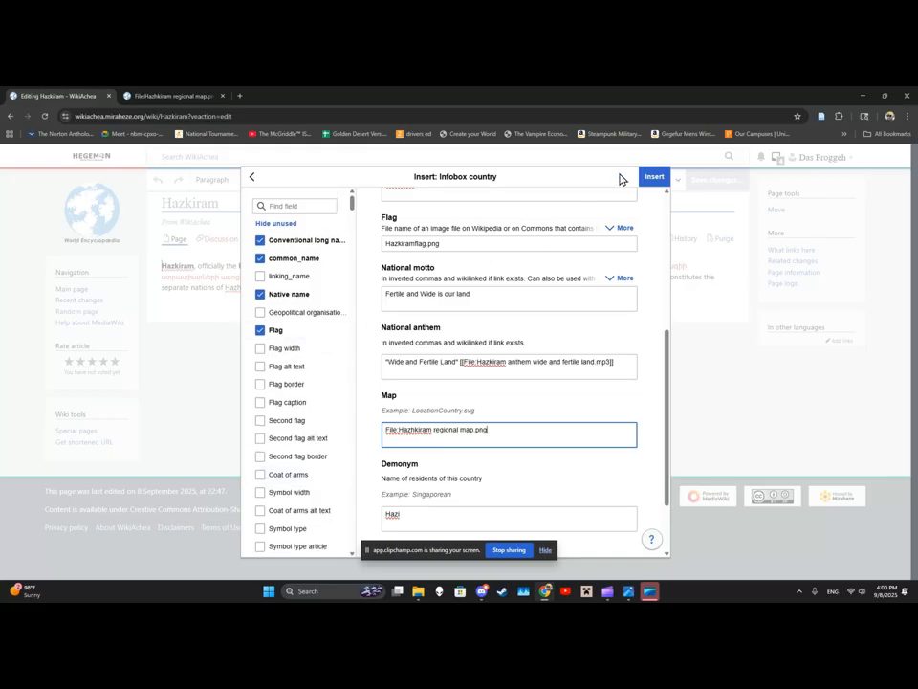
{"action": "left_click", "coordinate": [655, 177]}
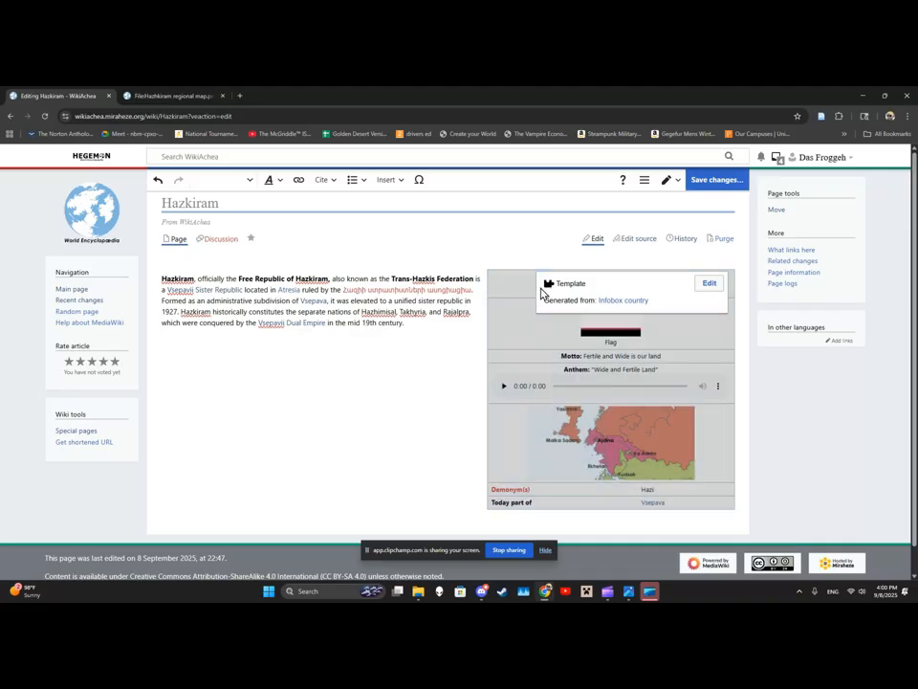
{"action": "scroll", "coordinate": [541, 300], "scroll_direction": "down", "scroll_amount": 1}
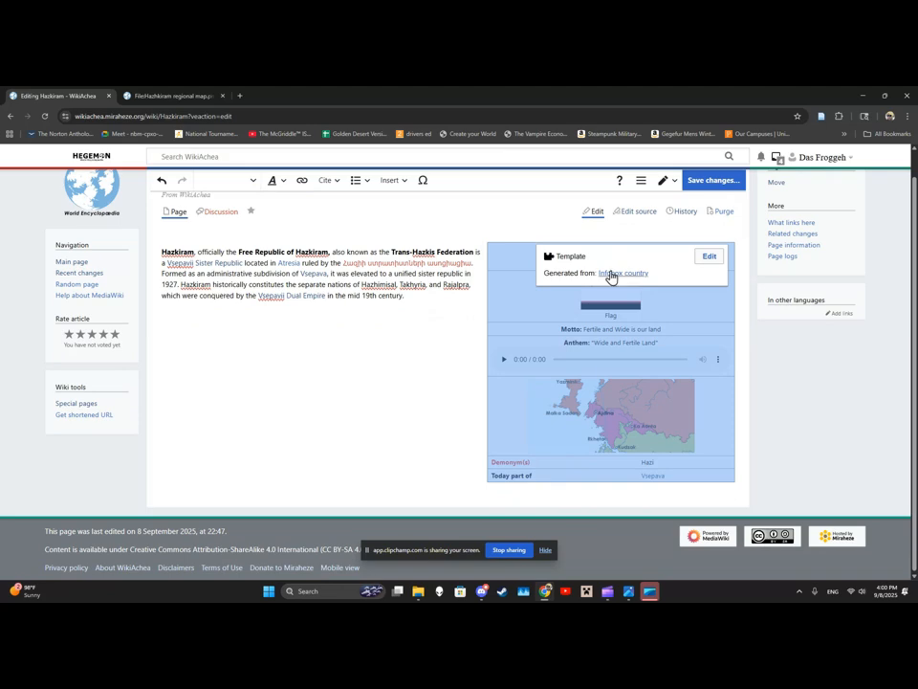
{"action": "left_click", "coordinate": [707, 255]}
{"action": "left_click", "coordinate": [251, 176]}
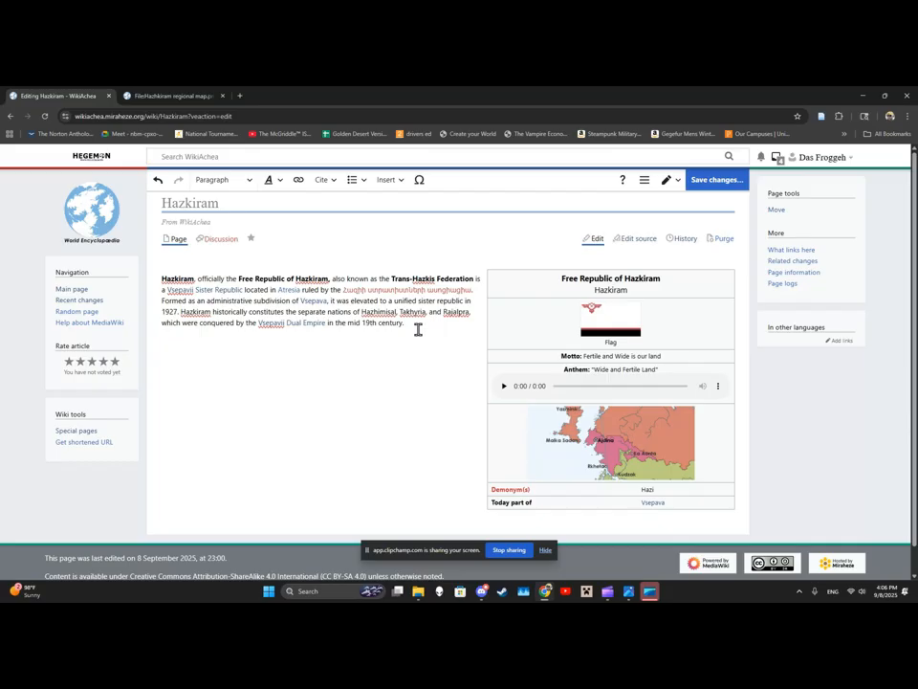
Below the introduction, add the heading "History" and under it the Sub-heading 1 "Pre Unification".
{"action": "left_click", "coordinate": [240, 183]}
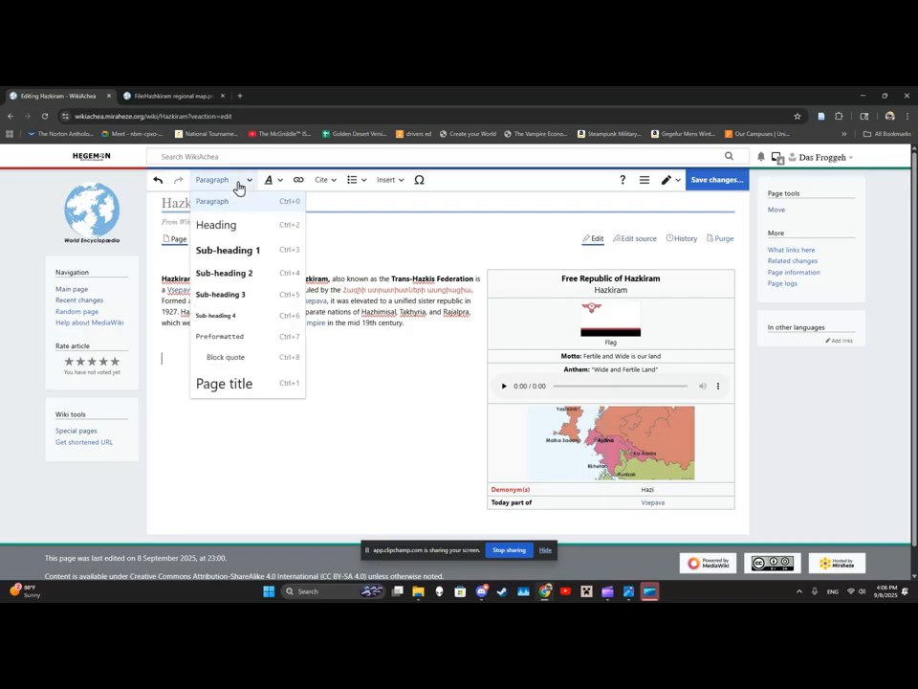
{"action": "left_click", "coordinate": [240, 235]}
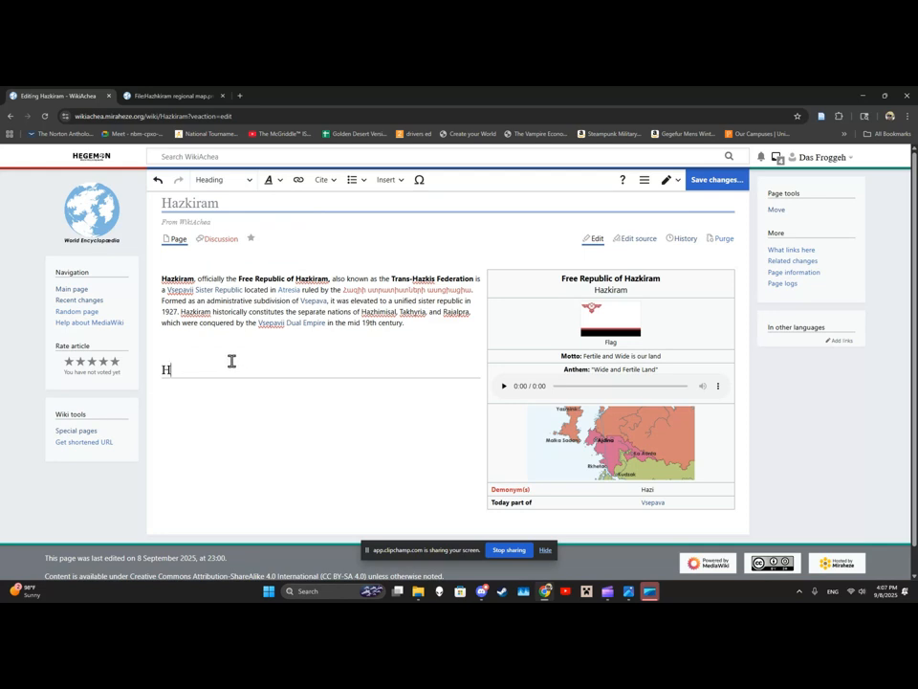
{"action": "type", "text": "History"}
{"action": "key", "text": "Return"}
{"action": "left_click", "coordinate": [228, 186]}
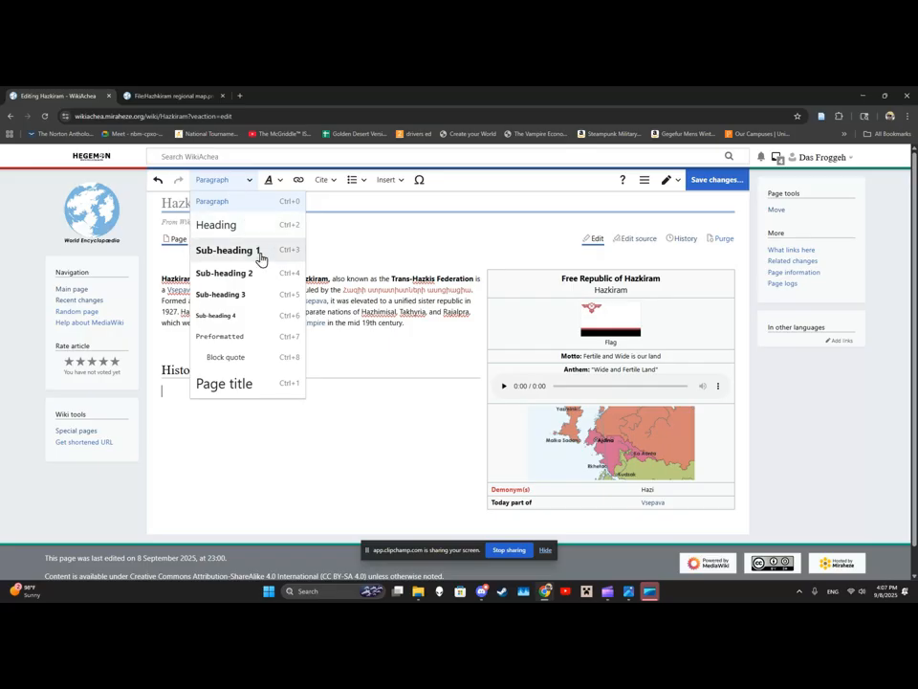
{"action": "left_click", "coordinate": [228, 250]}
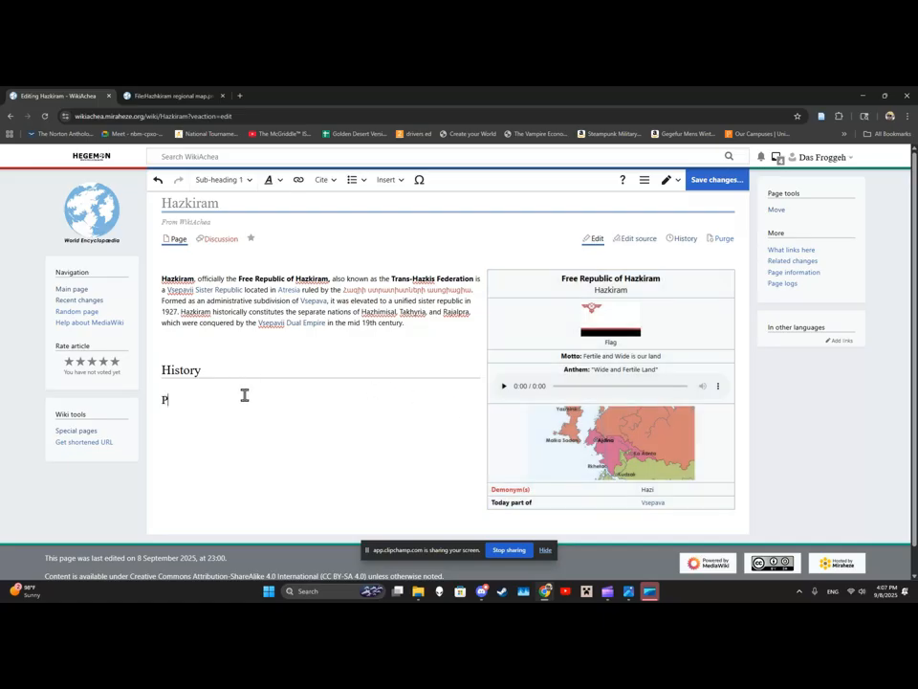
{"action": "type", "text": "on"}
{"action": "key", "text": "Return"}
Add the Sub-heading 1 titles "Under Imperial Rule" and "Stratist Federation" below Pre Unification.
{"action": "left_click", "coordinate": [227, 179]}
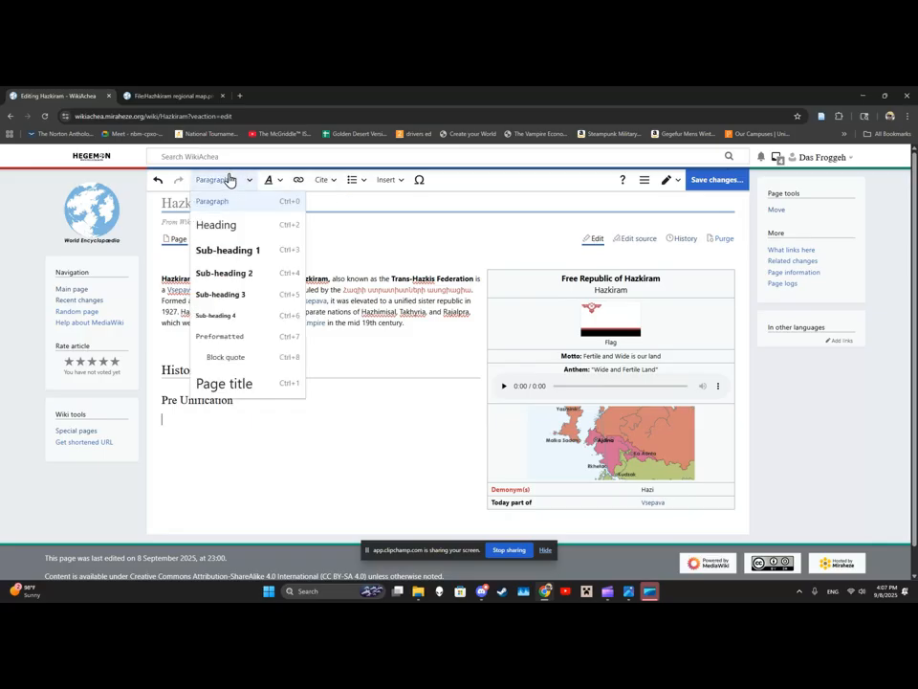
{"action": "left_click", "coordinate": [254, 260]}
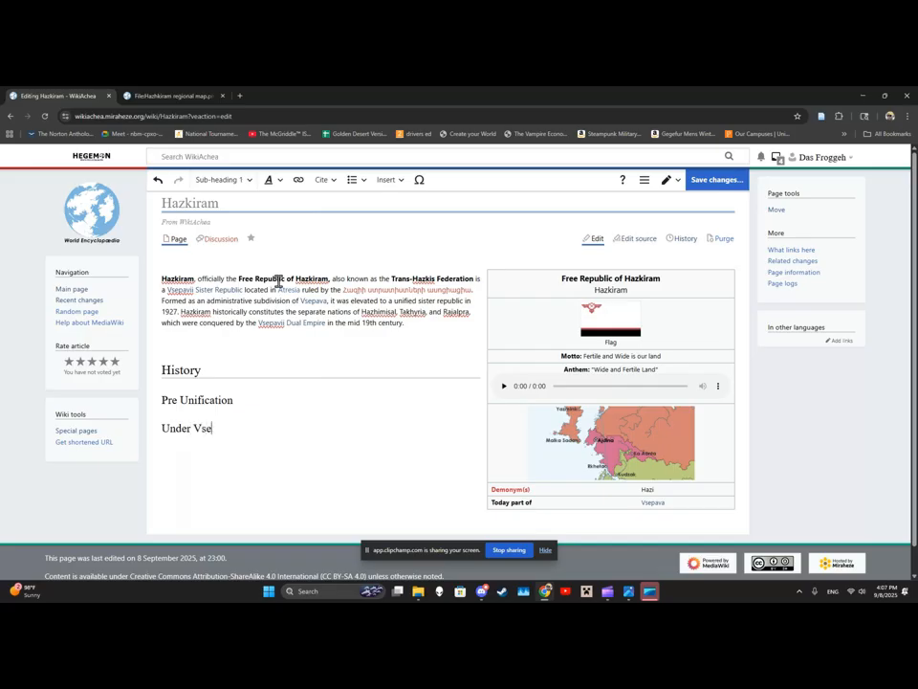
{"action": "type", "text": "Under Imperial Rule"}
{"action": "key", "text": "Return"}
{"action": "left_click", "coordinate": [203, 181]}
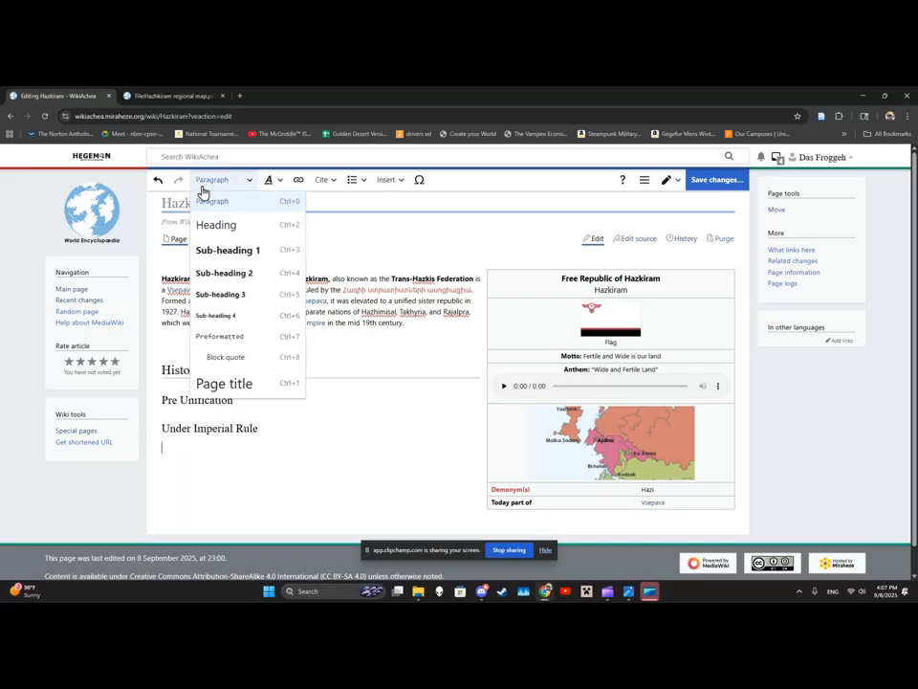
{"action": "left_click", "coordinate": [229, 251]}
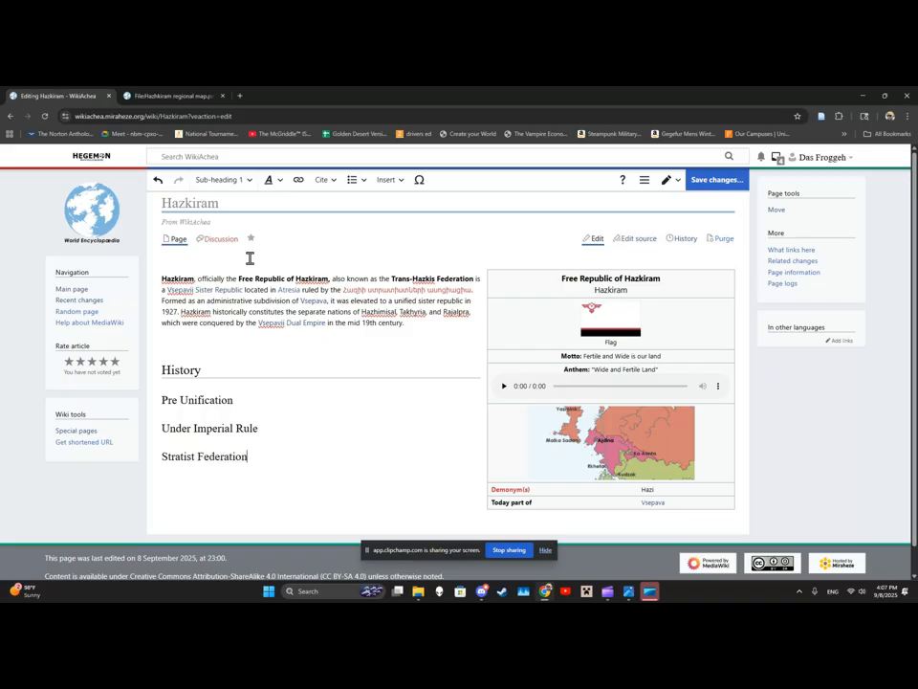
{"action": "key", "text": "Return"}
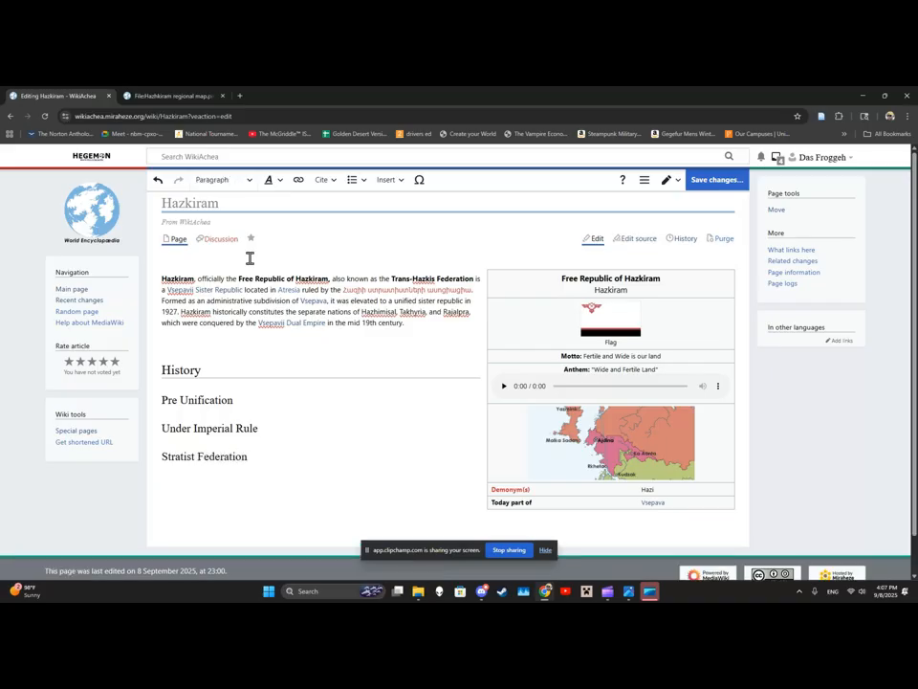
Under Pre Unification, add the Sub-heading 2 titles "Ancient Period" and "Pre modern period", with the paragraph "Beginning in the 9th century" above them.
{"action": "left_click", "coordinate": [244, 403]}
{"action": "key", "text": "Return"}
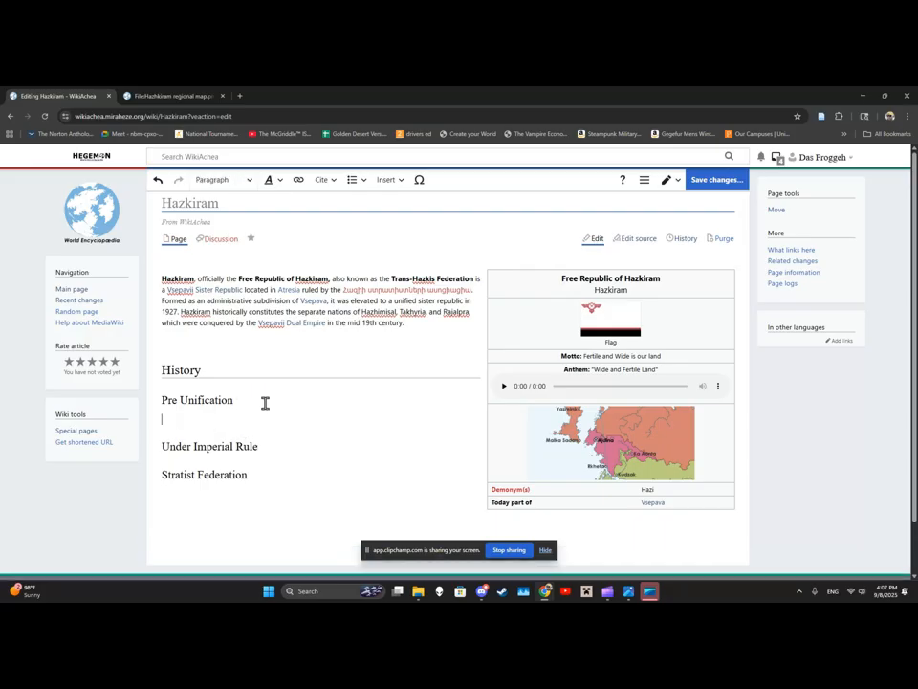
{"action": "left_click", "coordinate": [228, 180]}
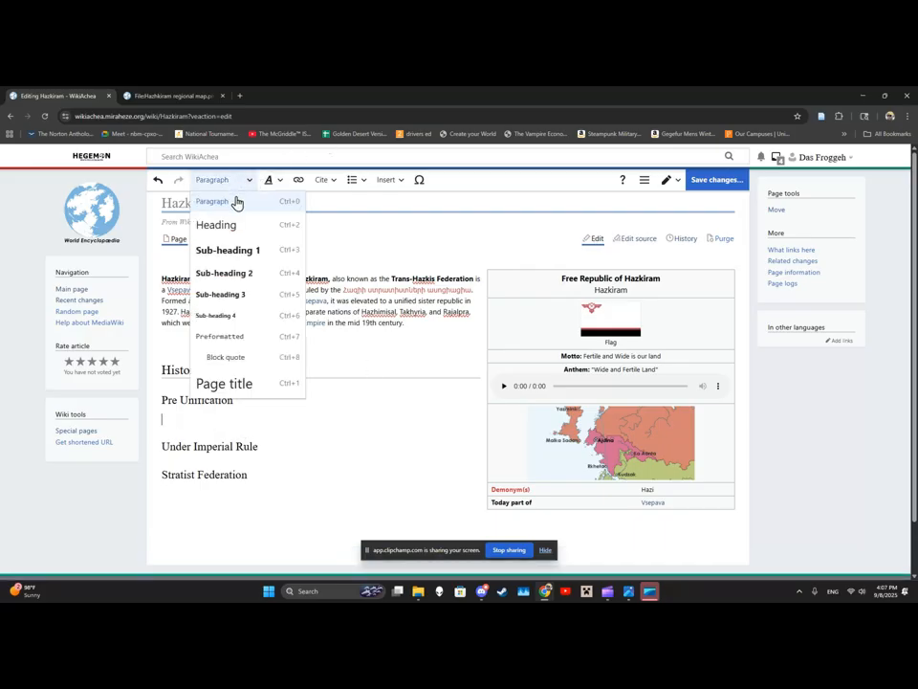
{"action": "left_click", "coordinate": [256, 277]}
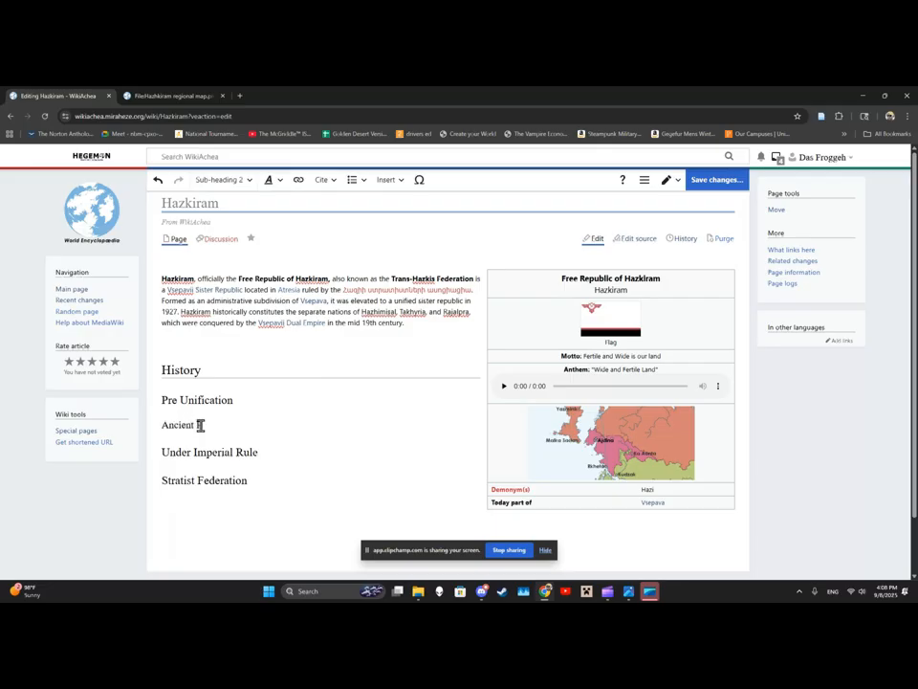
{"action": "key", "text": "Return"}
{"action": "left_click", "coordinate": [241, 181]}
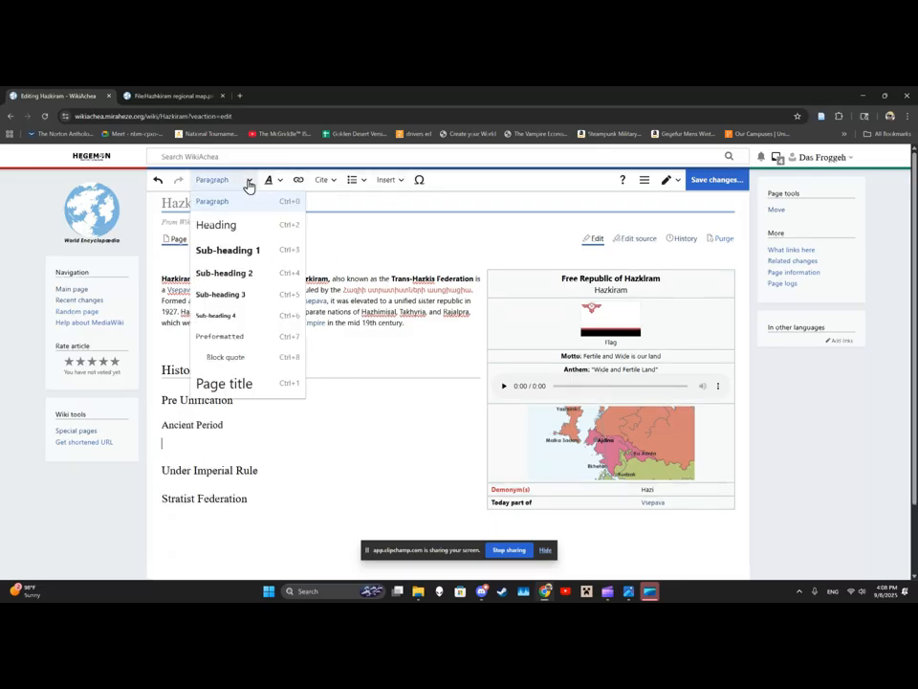
{"action": "left_click", "coordinate": [276, 275]}
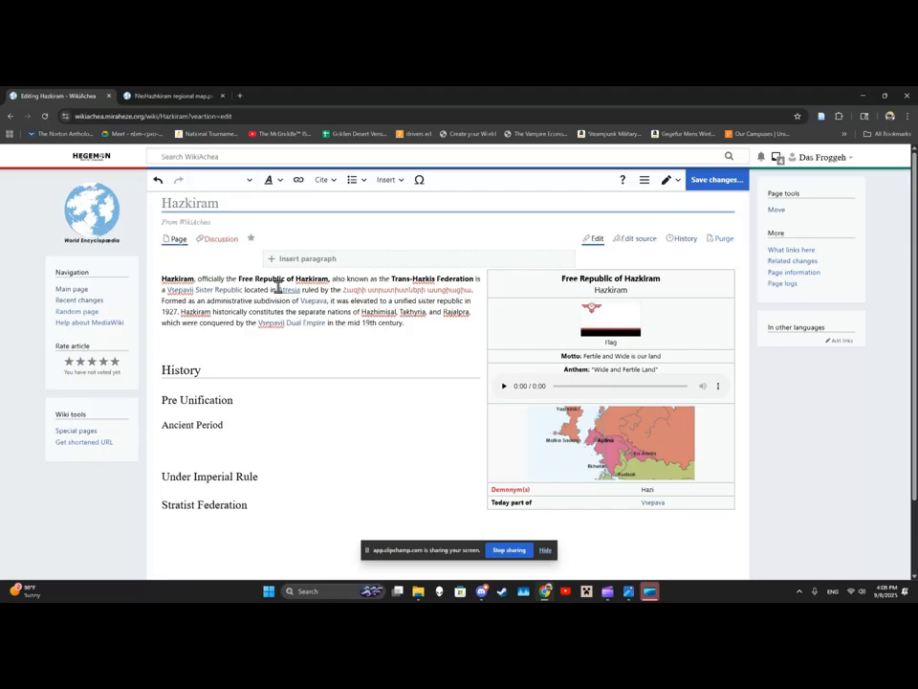
{"action": "left_click", "coordinate": [277, 454]}
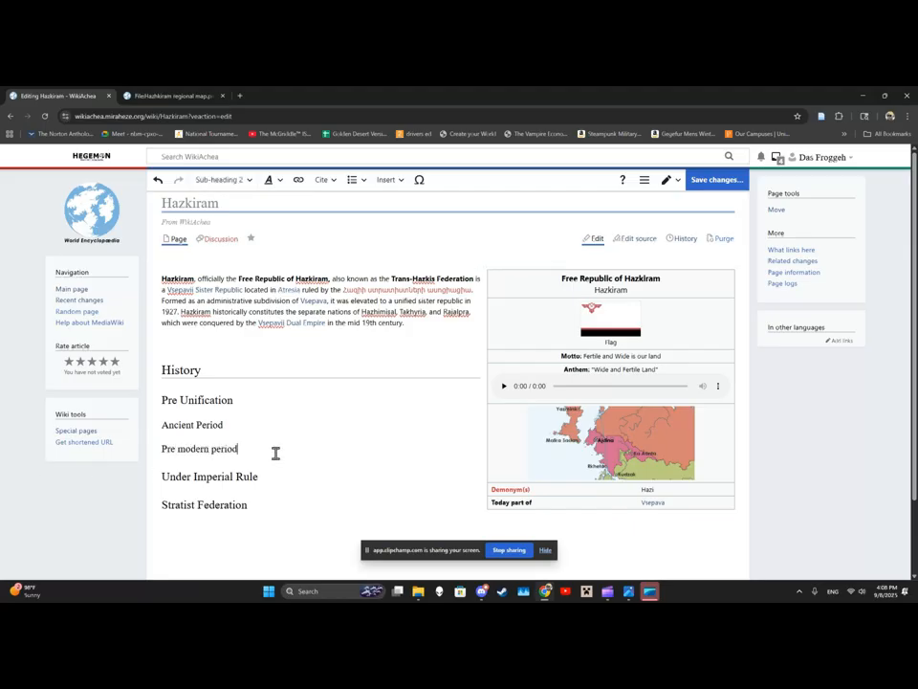
{"action": "left_click", "coordinate": [272, 400]}
{"action": "key", "text": "Return"}
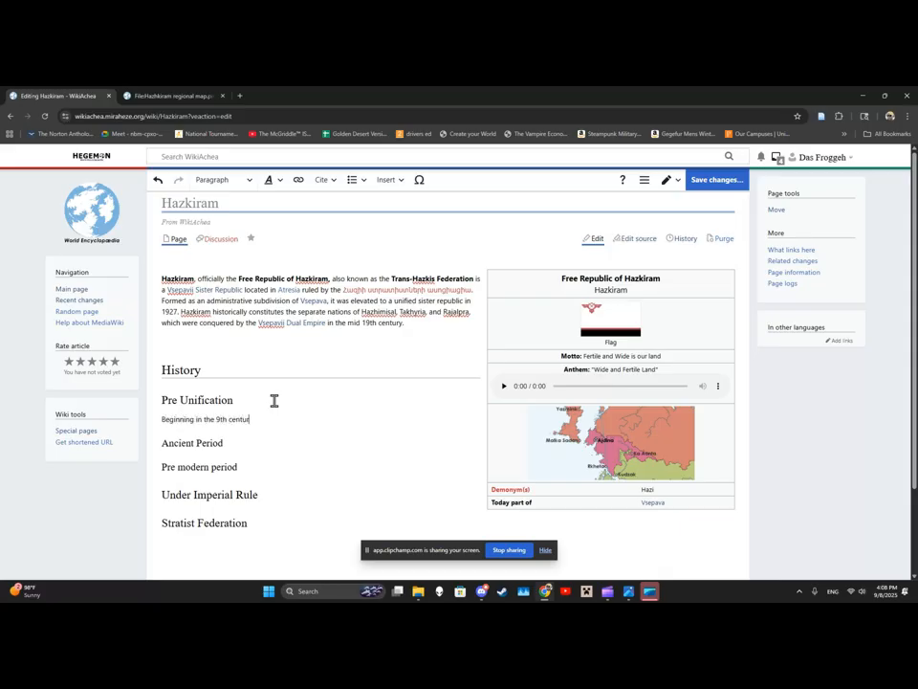
Add the headings "Government and Politics" and "Demographics and Culture" after the Stratist Federation section.
{"action": "left_click", "coordinate": [256, 521]}
{"action": "key", "text": "Return"}
{"action": "left_click", "coordinate": [220, 179]}
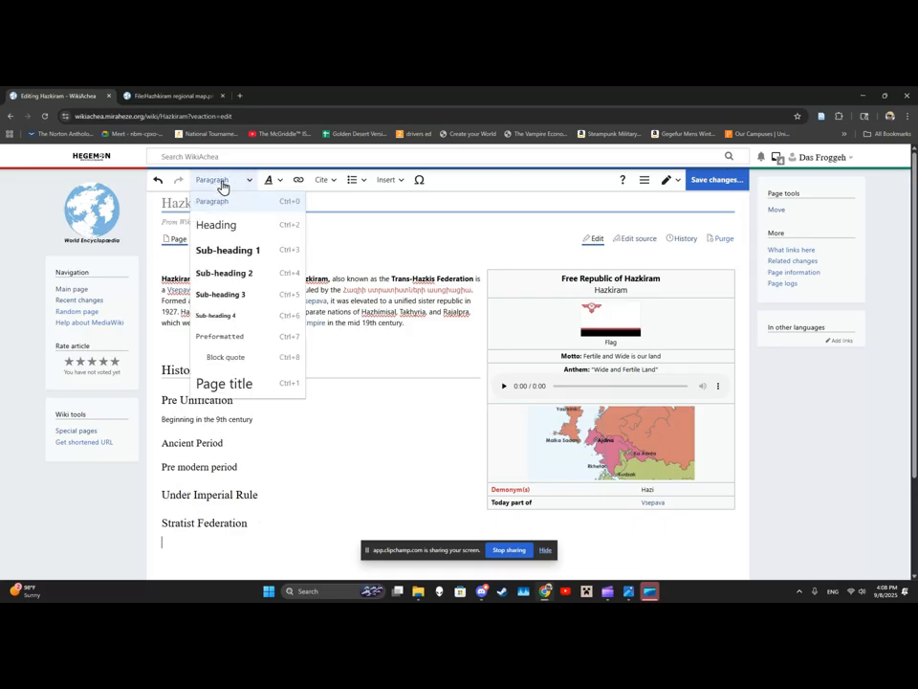
{"action": "left_click", "coordinate": [267, 237]}
{"action": "type", "text": "Government and Politics"}
{"action": "key", "text": "Return"}
{"action": "left_click", "coordinate": [222, 178]}
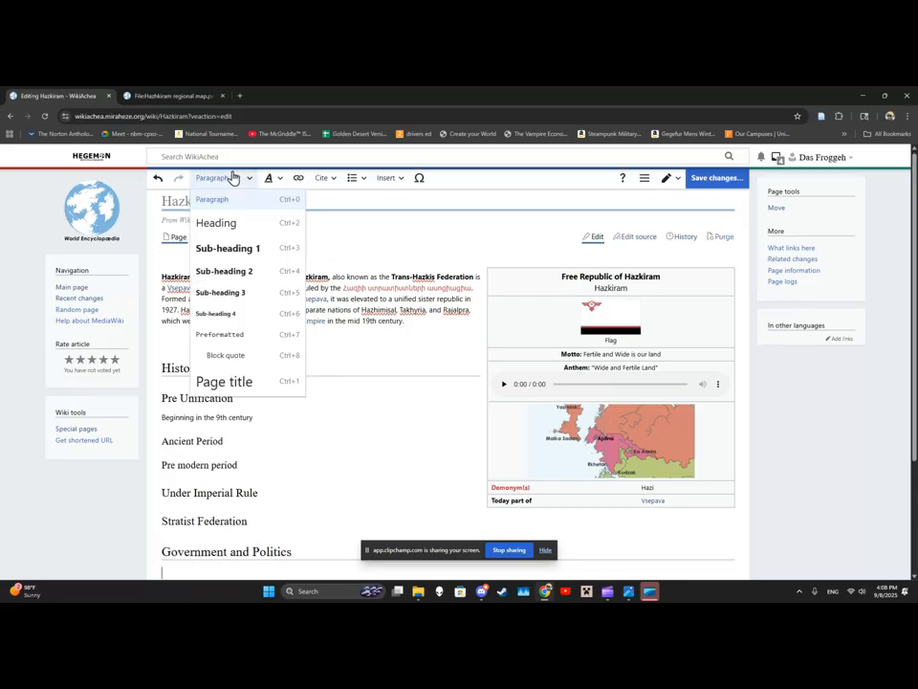
{"action": "left_click", "coordinate": [248, 237]}
{"action": "type", "text": "Demographics and Cultur"}
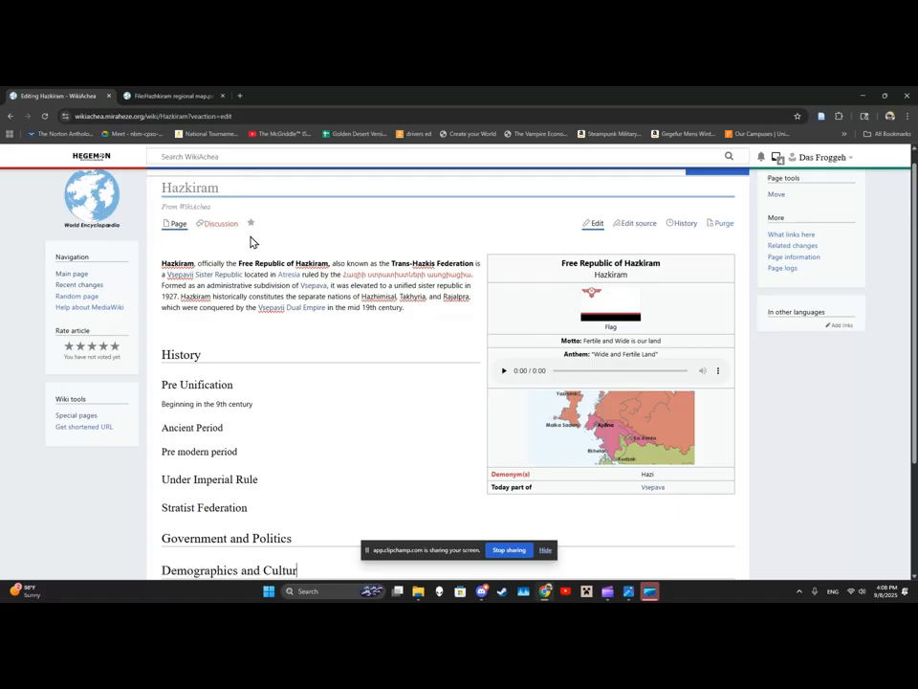
Check the new section headings and save the changes to the Hazkiram page.
{"action": "scroll", "coordinate": [285, 345], "scroll_direction": "down", "scroll_amount": 3}
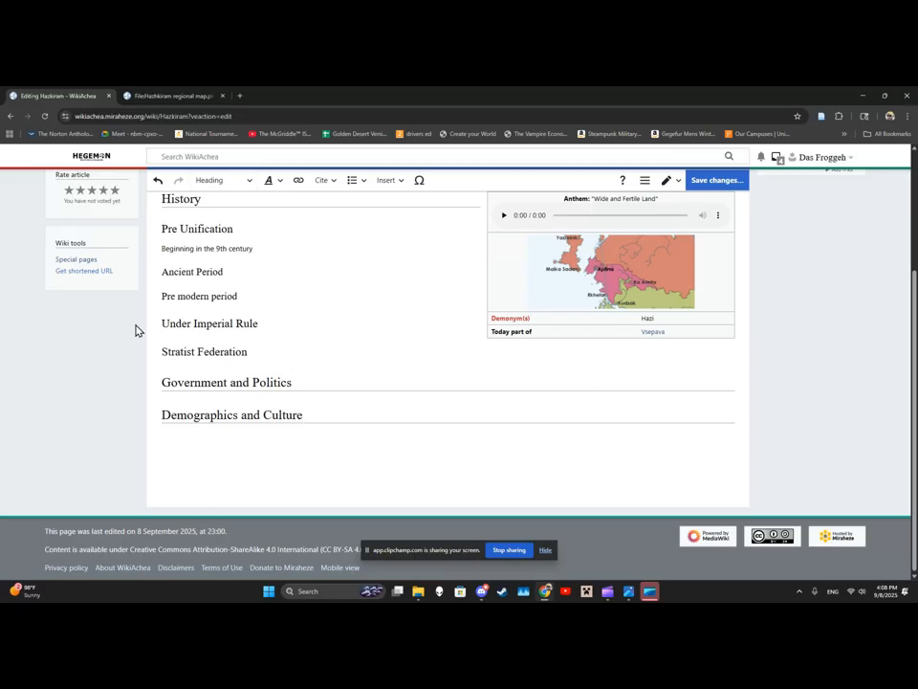
{"action": "scroll", "coordinate": [127, 328], "scroll_direction": "up", "scroll_amount": 2}
{"action": "left_click", "coordinate": [296, 464]}
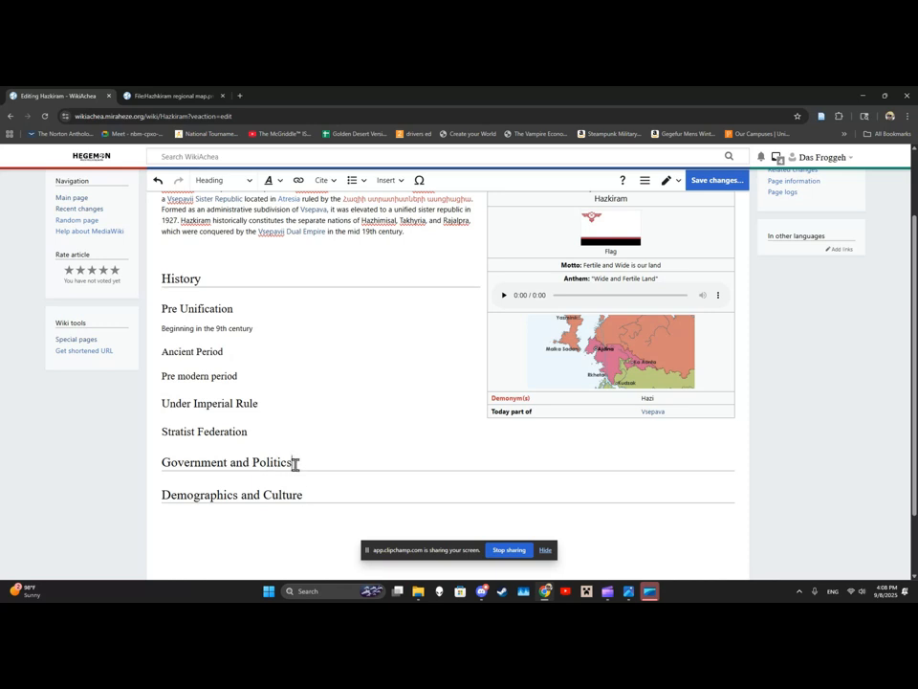
{"action": "left_click", "coordinate": [314, 505]}
{"action": "scroll", "coordinate": [308, 494], "scroll_direction": "up", "scroll_amount": 2}
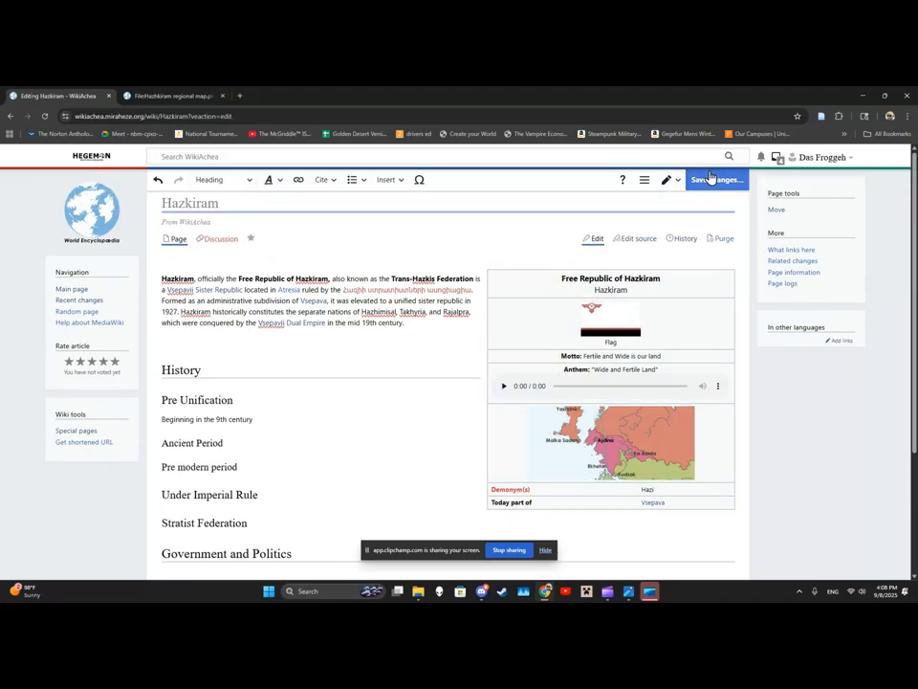
{"action": "left_click", "coordinate": [701, 180]}
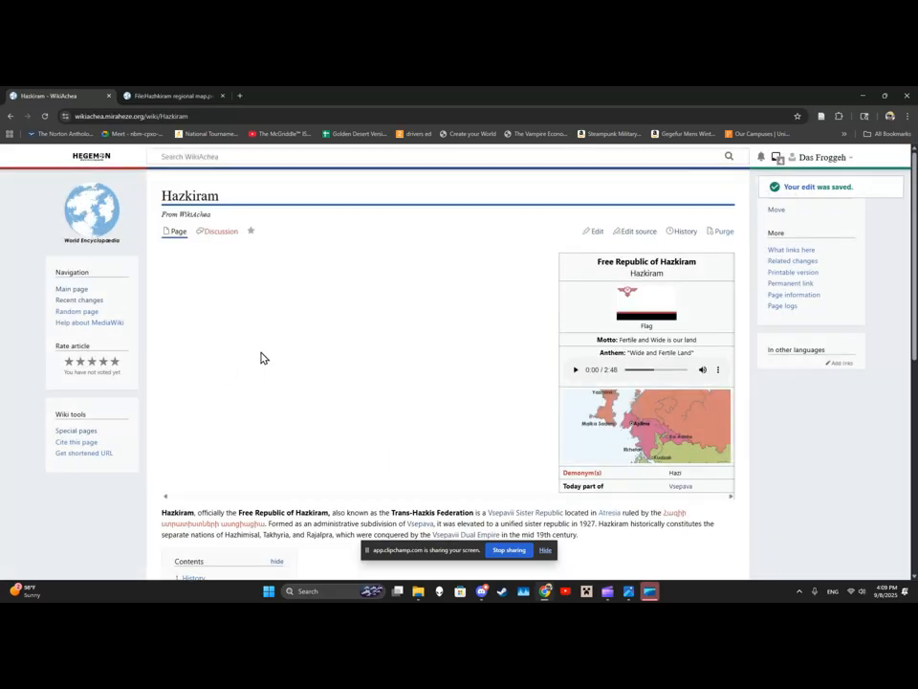
Review the saved Hazkiram page, checking its contents list, section headings and infobox layout.
{"action": "scroll", "coordinate": [363, 383], "scroll_direction": "down", "scroll_amount": 9}
{"action": "scroll", "coordinate": [235, 358], "scroll_direction": "up", "scroll_amount": 3}
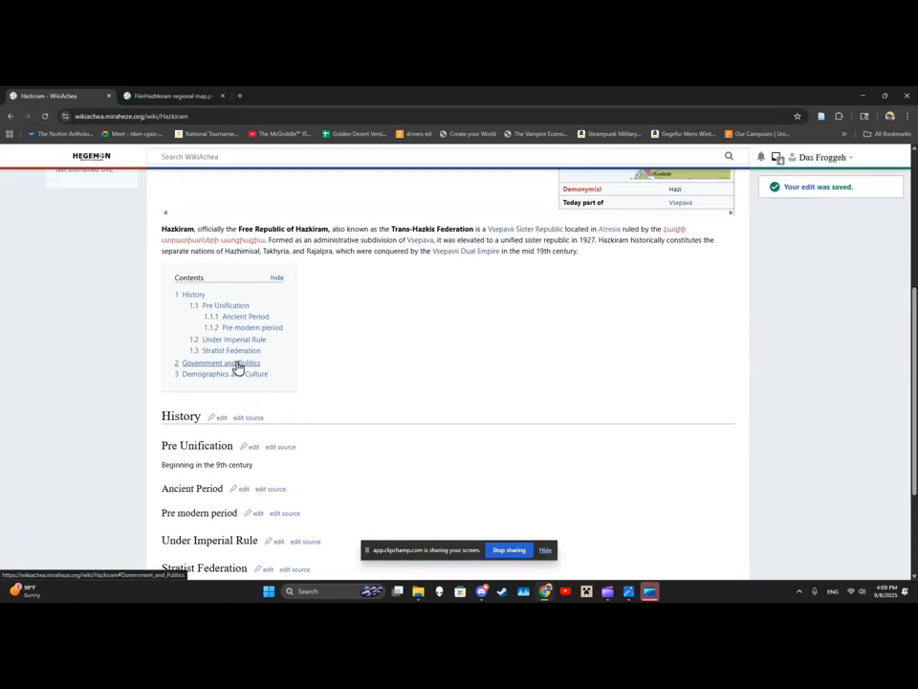
{"action": "left_click", "coordinate": [235, 351]}
{"action": "scroll", "coordinate": [416, 406], "scroll_direction": "up", "scroll_amount": 10}
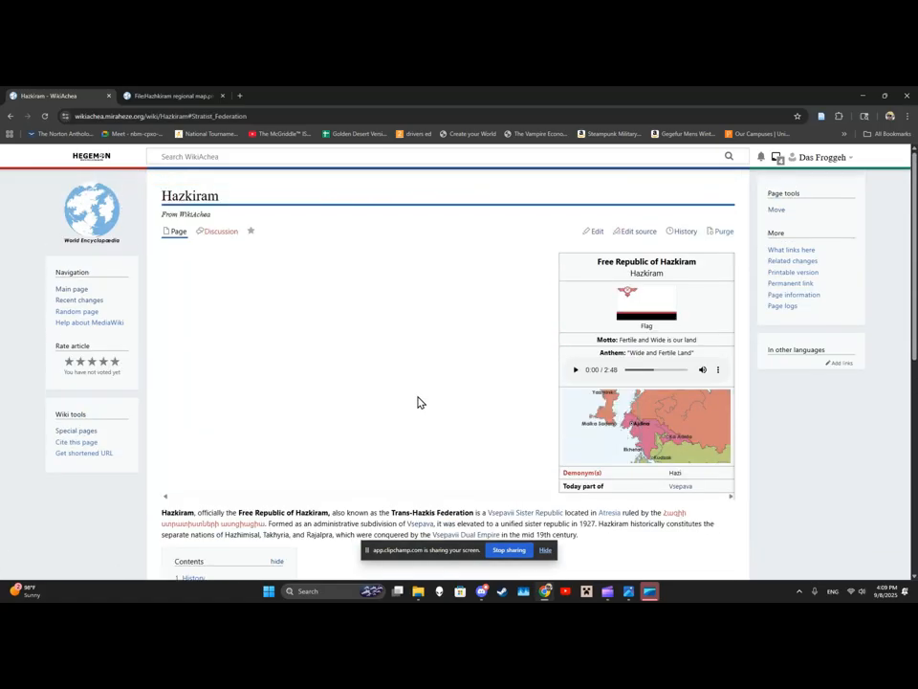
{"action": "scroll", "coordinate": [401, 373], "scroll_direction": "down", "scroll_amount": 3}
{"action": "scroll", "coordinate": [393, 330], "scroll_direction": "up", "scroll_amount": 1}
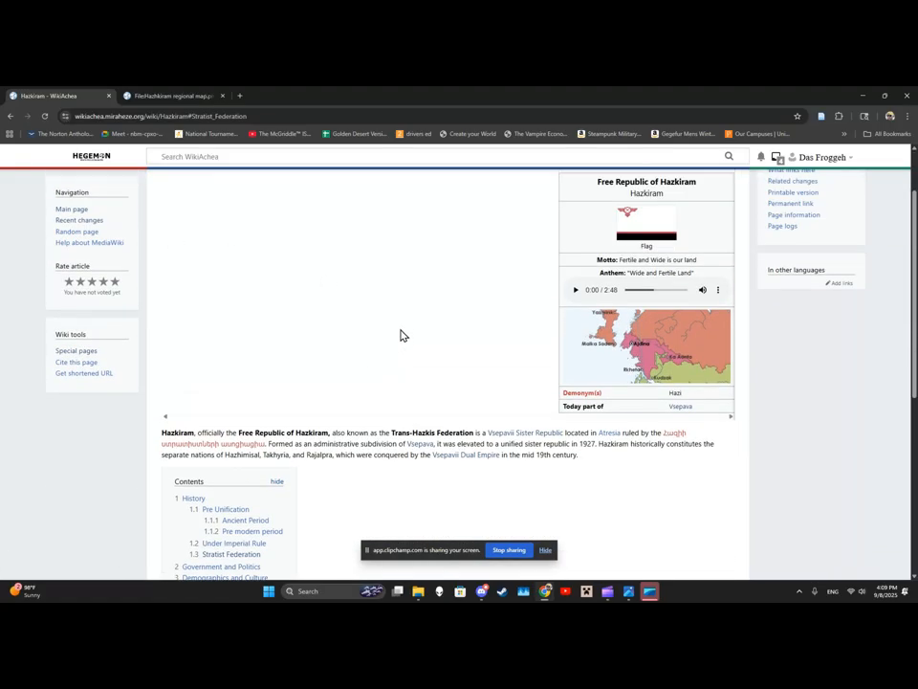
{"action": "scroll", "coordinate": [400, 337], "scroll_direction": "up", "scroll_amount": 1}
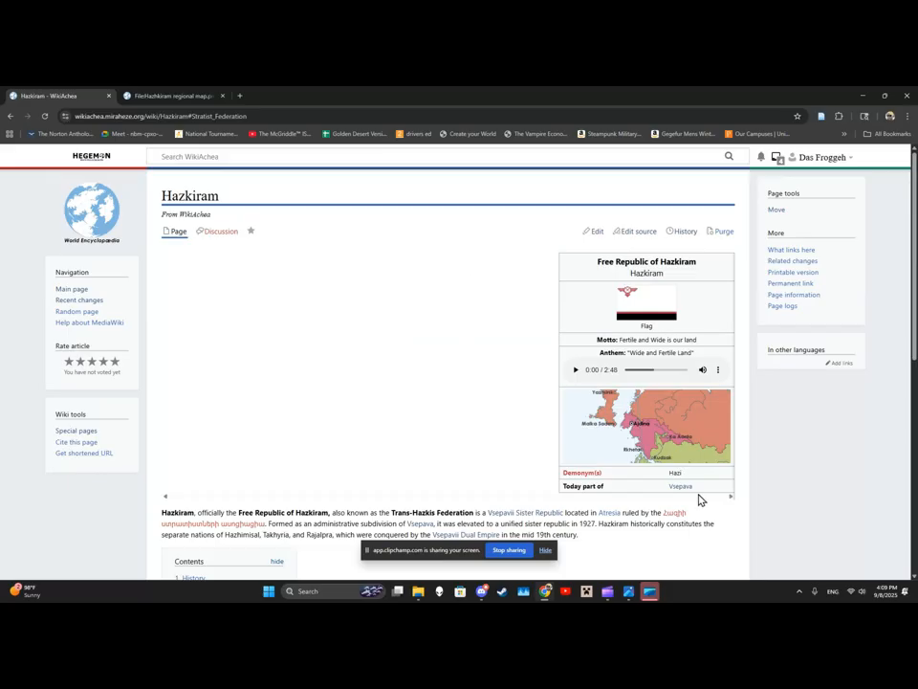
{"action": "scroll", "coordinate": [316, 402], "scroll_direction": "down", "scroll_amount": 5}
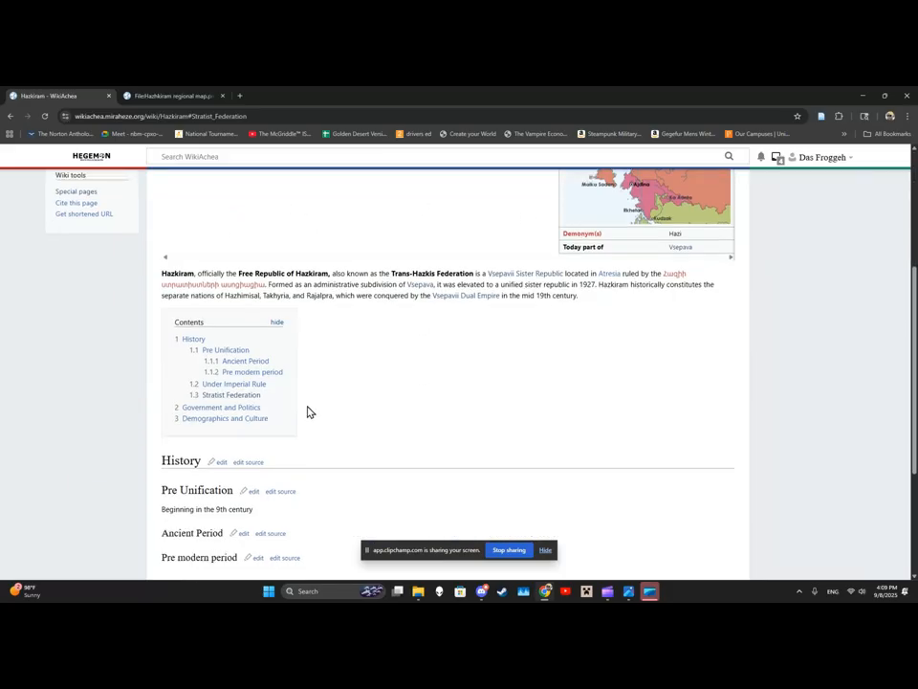
Reload the Hazkiram page and check how the introduction is laid out beside the infobox.
{"action": "left_click_drag", "start_coordinate": [159, 273], "coordinate": [637, 318]}
{"action": "left_click", "coordinate": [611, 384]}
{"action": "scroll", "coordinate": [382, 287], "scroll_direction": "up", "scroll_amount": 2}
{"action": "left_click", "coordinate": [46, 116]}
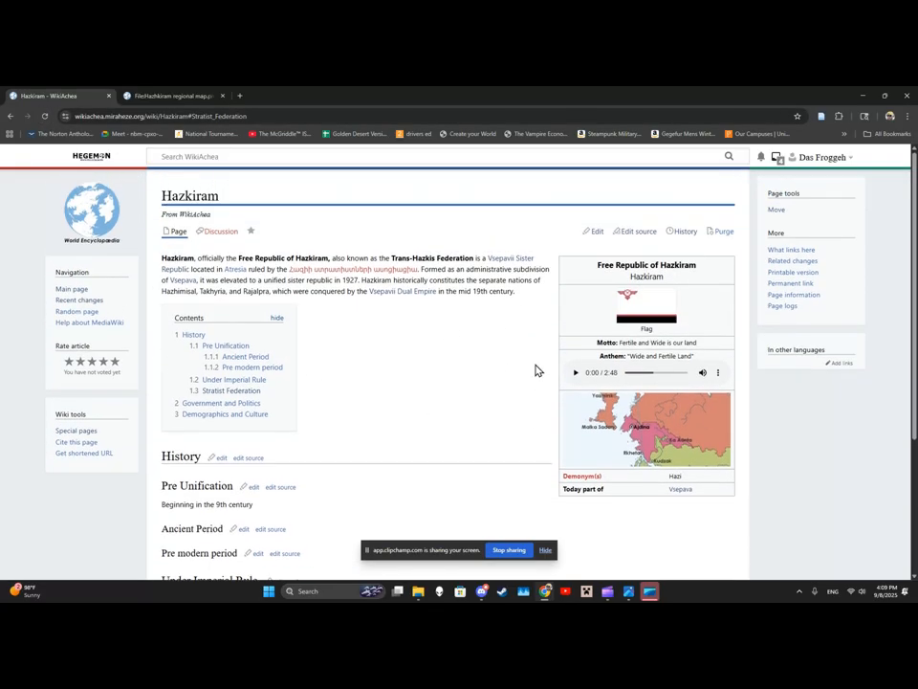
{"action": "scroll", "coordinate": [497, 373], "scroll_direction": "down", "scroll_amount": 3}
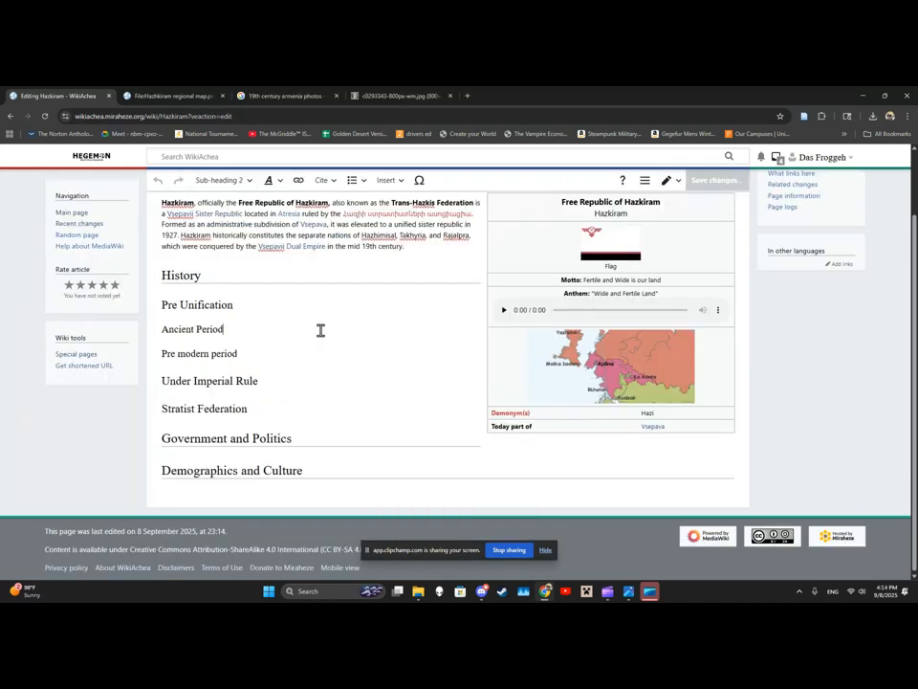
Review the Three Principalities paragraphs and their links, such as Oxfiism and Sean River.
{"action": "scroll", "coordinate": [321, 330], "scroll_direction": "up", "scroll_amount": 2}
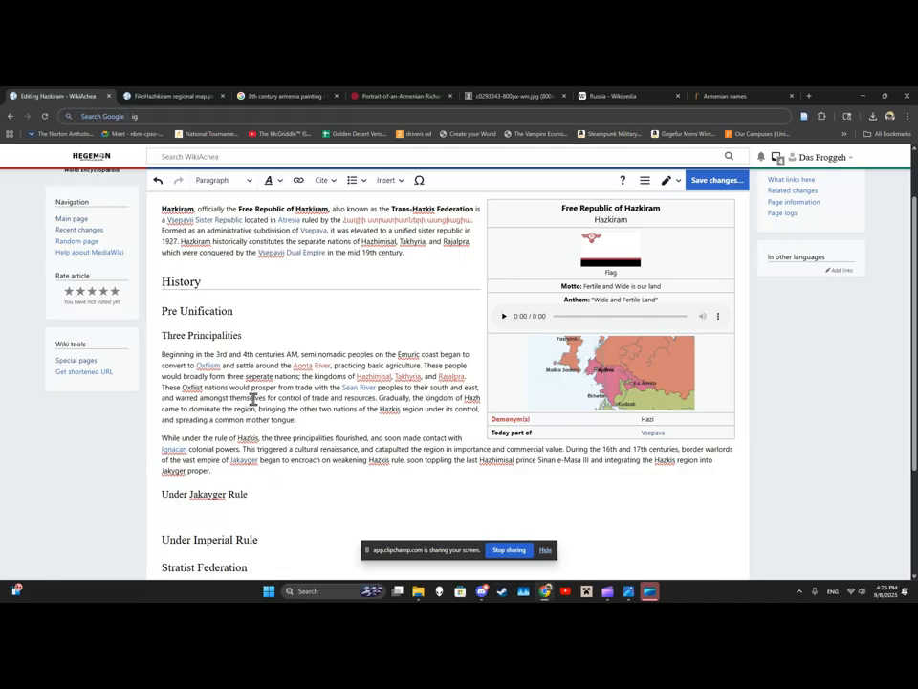
{"action": "left_click", "coordinate": [245, 479]}
{"action": "left_click", "coordinate": [243, 465]}
{"action": "left_click", "coordinate": [215, 468]}
{"action": "left_click", "coordinate": [206, 365]}
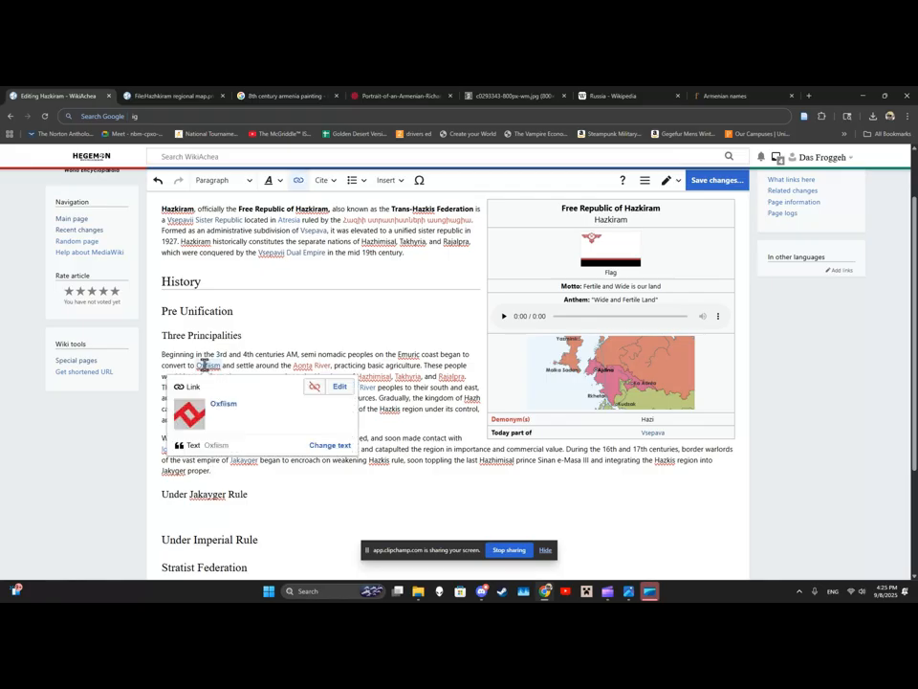
{"action": "left_click", "coordinate": [394, 398]}
{"action": "left_click", "coordinate": [371, 387]}
{"action": "left_click", "coordinate": [218, 404]}
{"action": "left_click", "coordinate": [233, 476]}
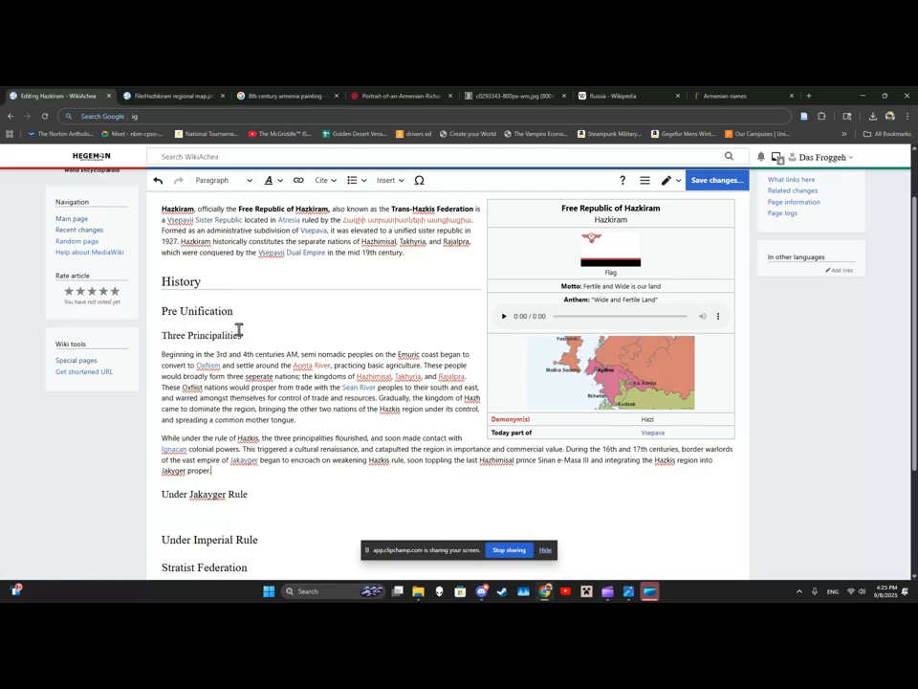
Start inserting an image after the last Three Principalities paragraph and browse the recent uploads.
{"action": "left_click", "coordinate": [394, 181]}
{"action": "left_click", "coordinate": [392, 181]}
{"action": "left_click", "coordinate": [388, 181]}
{"action": "left_click", "coordinate": [412, 202]}
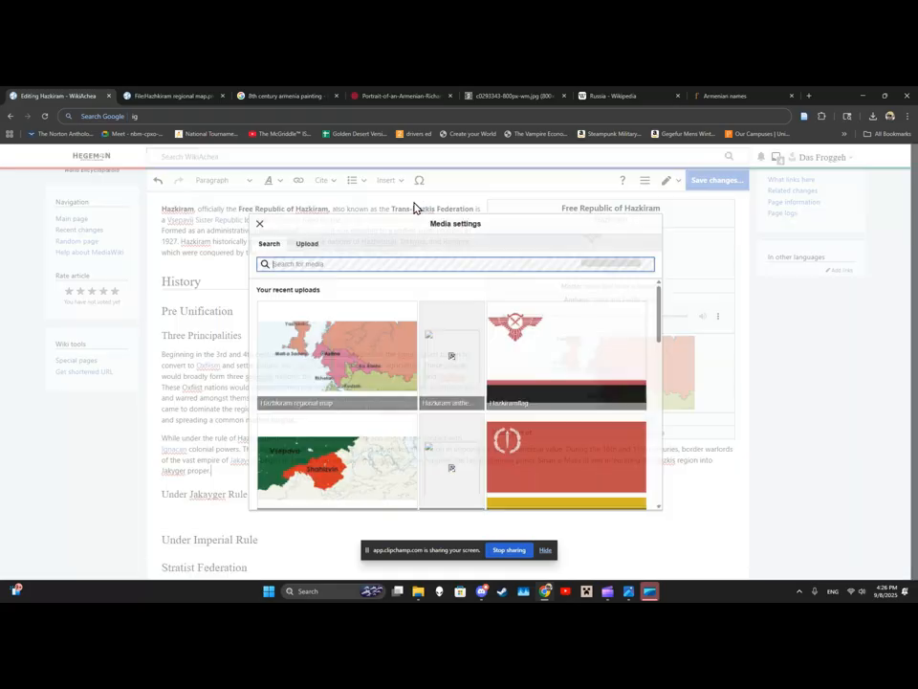
{"action": "scroll", "coordinate": [468, 382], "scroll_direction": "down", "scroll_amount": 5}
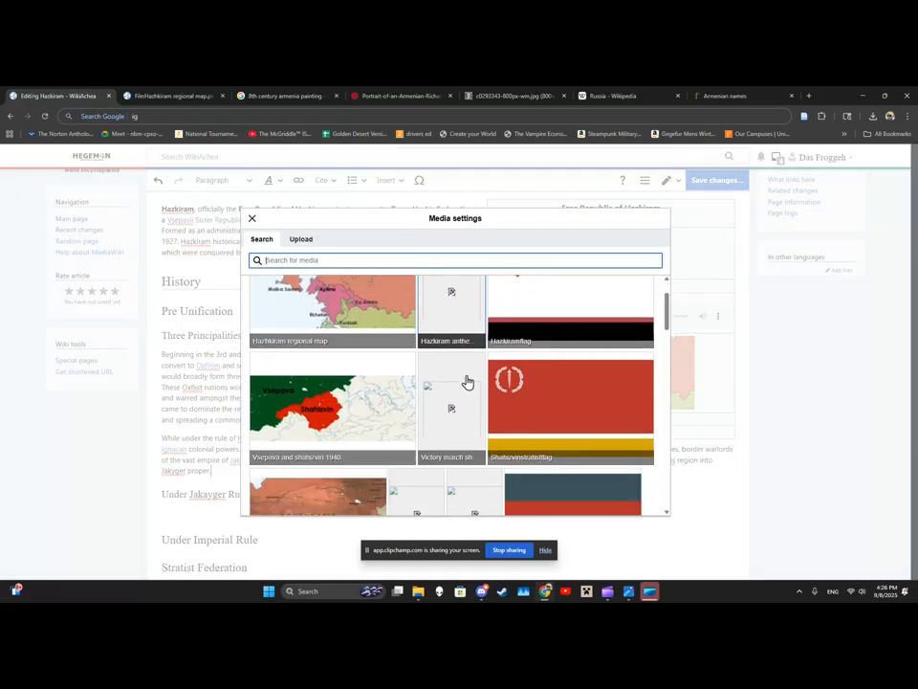
{"action": "scroll", "coordinate": [421, 383], "scroll_direction": "up", "scroll_amount": 5}
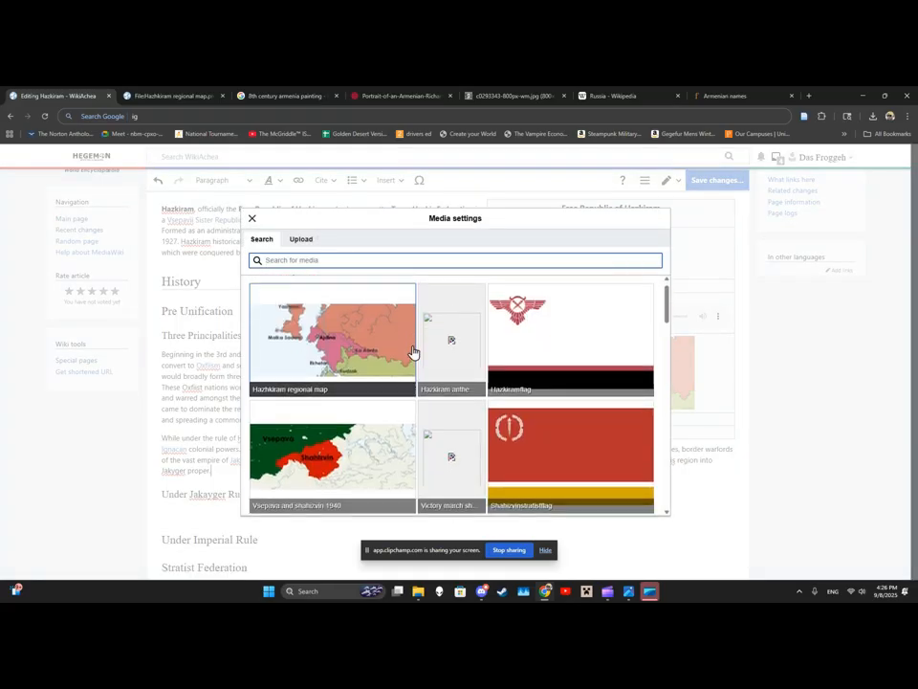
{"action": "scroll", "coordinate": [366, 333], "scroll_direction": "up", "scroll_amount": 2}
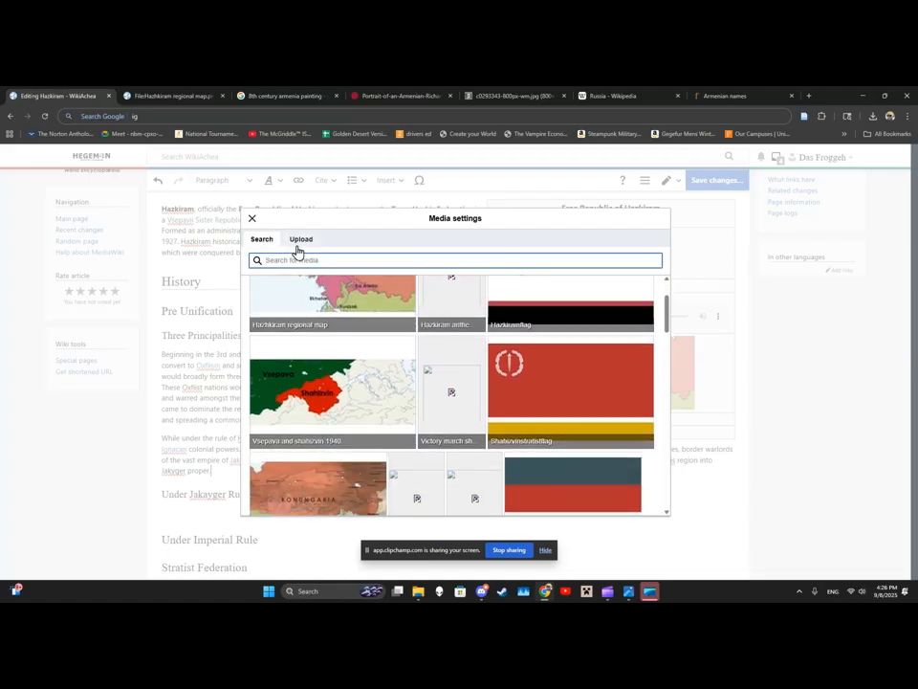
Upload the file "hazh prince 16th century.jpg" from the Hazkiram Nation tutorial assets folder, declaring it as own work.
{"action": "left_click", "coordinate": [300, 242]}
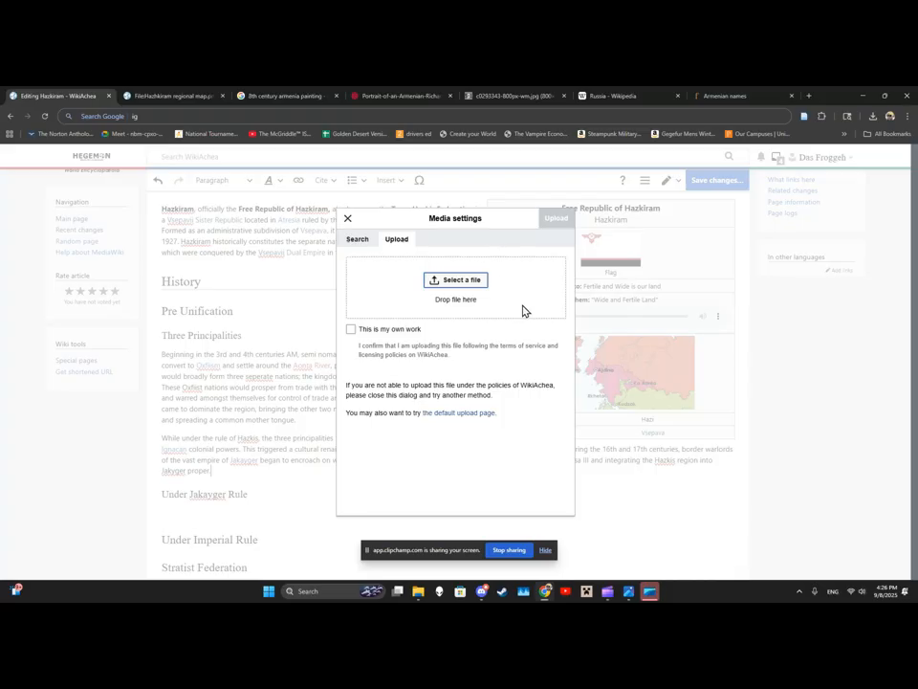
{"action": "left_click", "coordinate": [457, 282]}
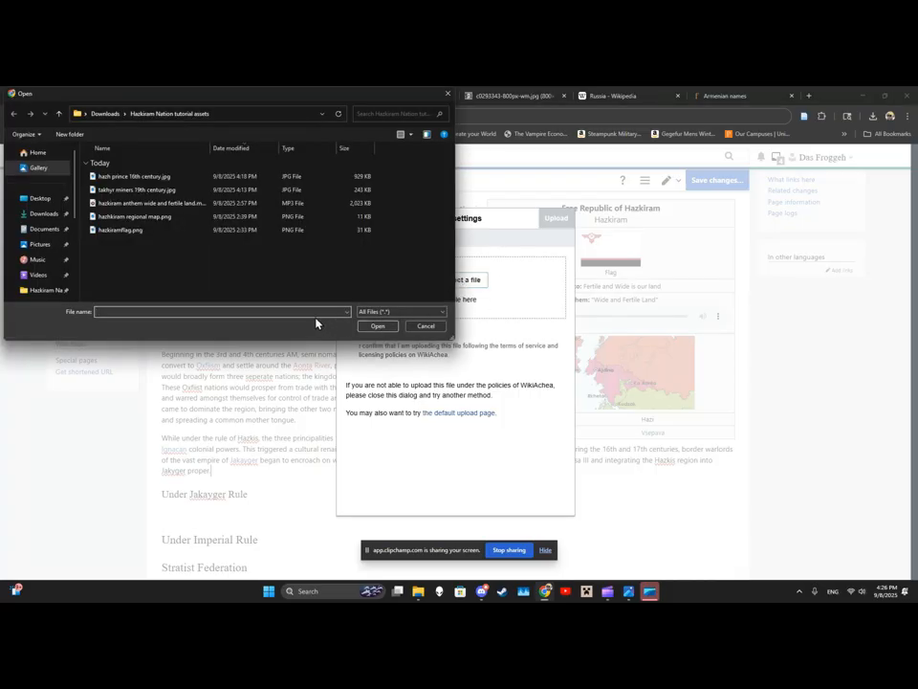
{"action": "double_click", "coordinate": [153, 176]}
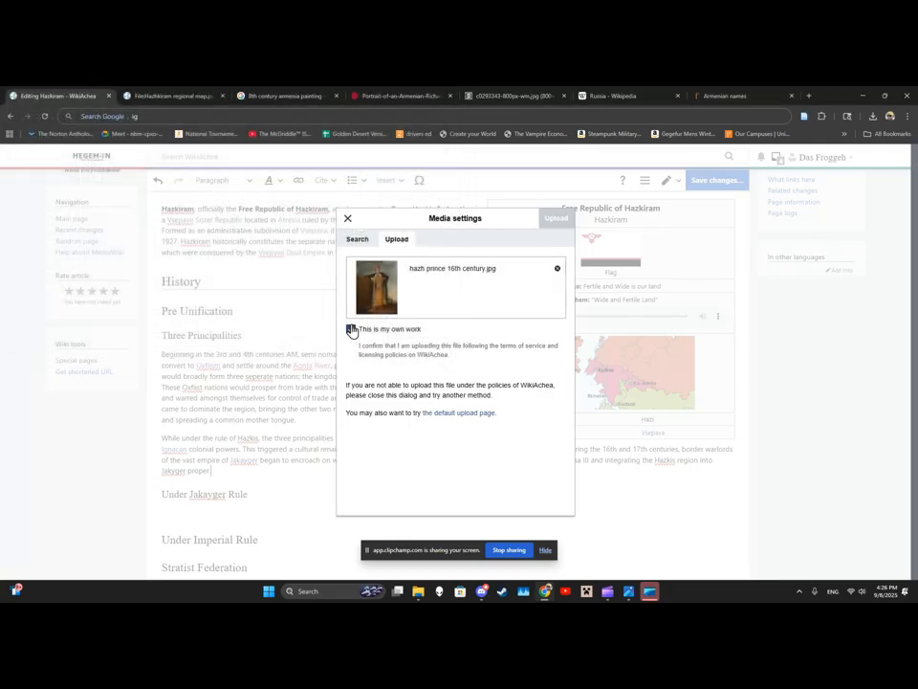
{"action": "left_click", "coordinate": [352, 329]}
{"action": "left_click", "coordinate": [553, 218]}
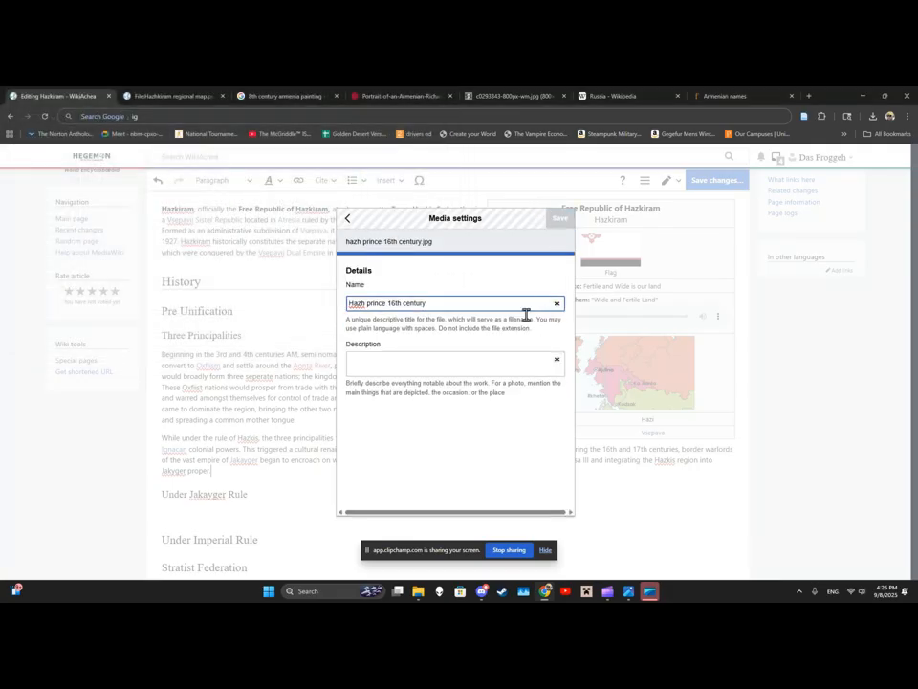
Copy the file name "Hazh prince 16th century" into the upload's description.
{"action": "left_click", "coordinate": [451, 362]}
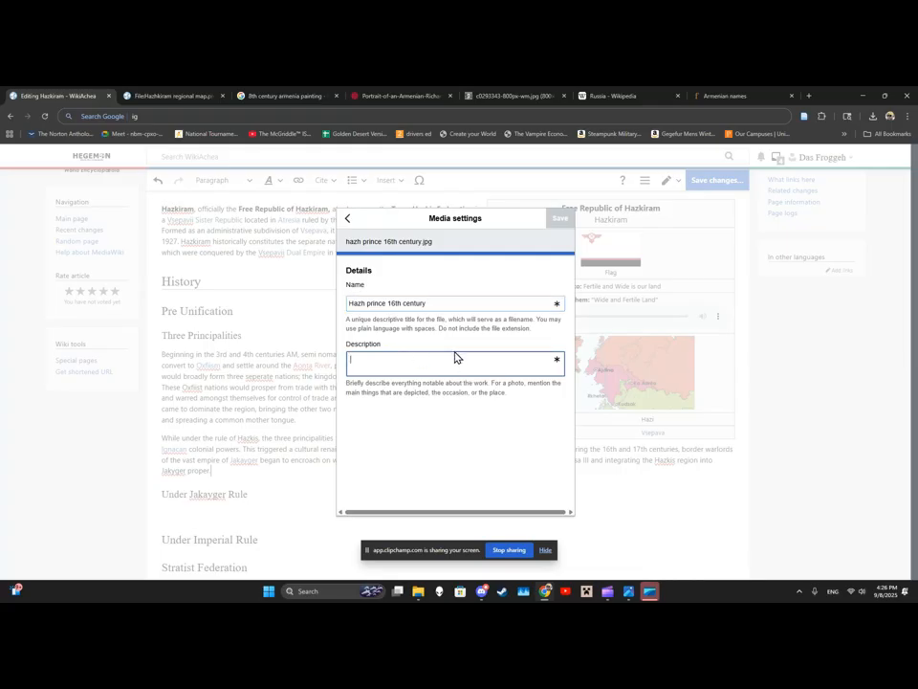
{"action": "left_click_drag", "start_coordinate": [427, 302], "coordinate": [339, 312]}
{"action": "key", "text": "ctrl+c"}
{"action": "left_click", "coordinate": [373, 364]}
{"action": "key", "text": "ctrl+v"}
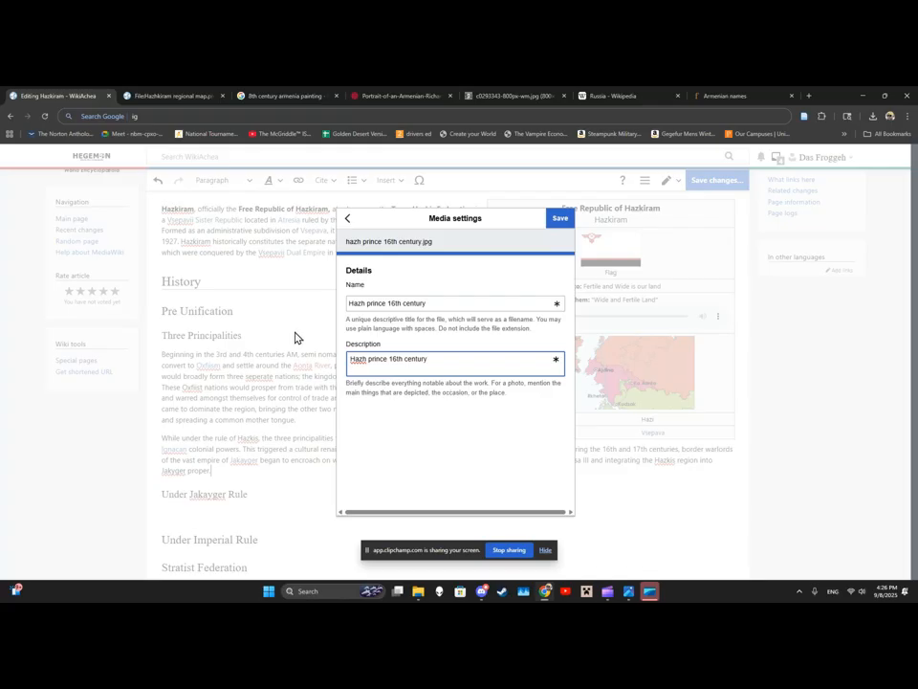
Save the upload details and use the image with the caption "A Hazhi prince's portrait from the mid 16th century".
{"action": "left_click", "coordinate": [554, 227]}
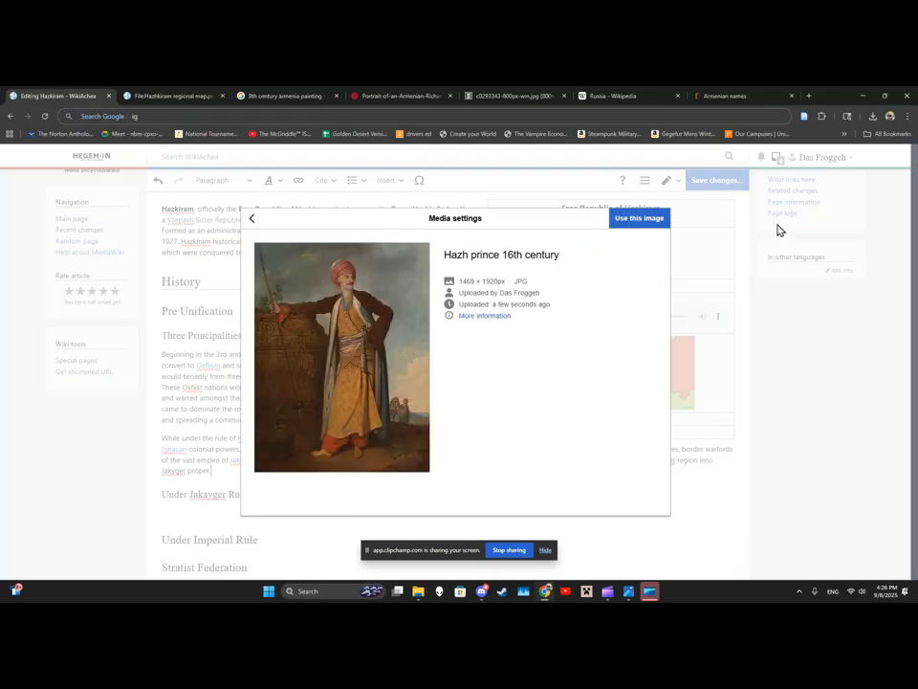
{"action": "left_click", "coordinate": [652, 220]}
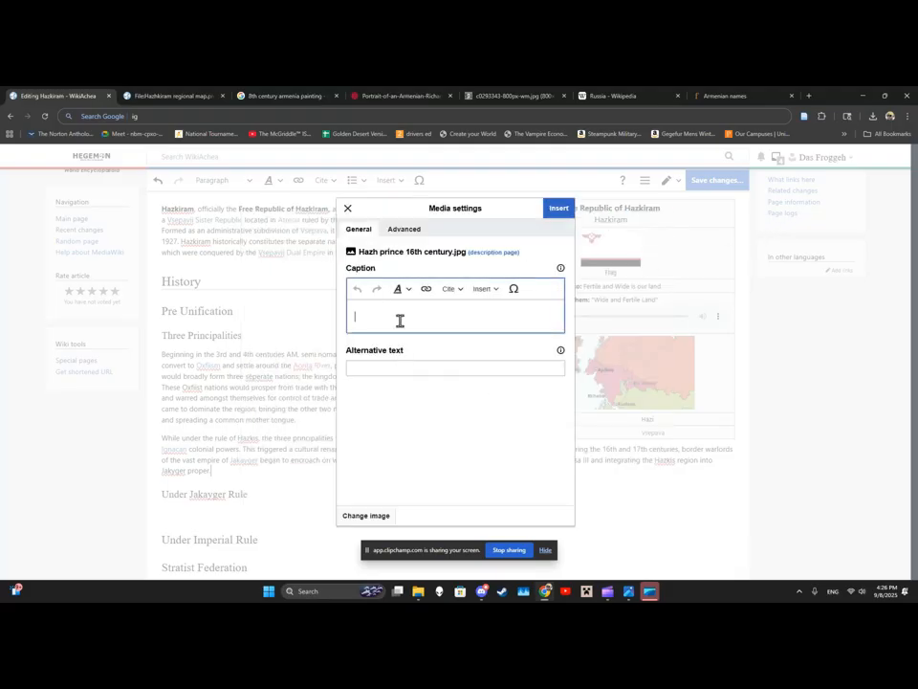
{"action": "type", "text": "A"}
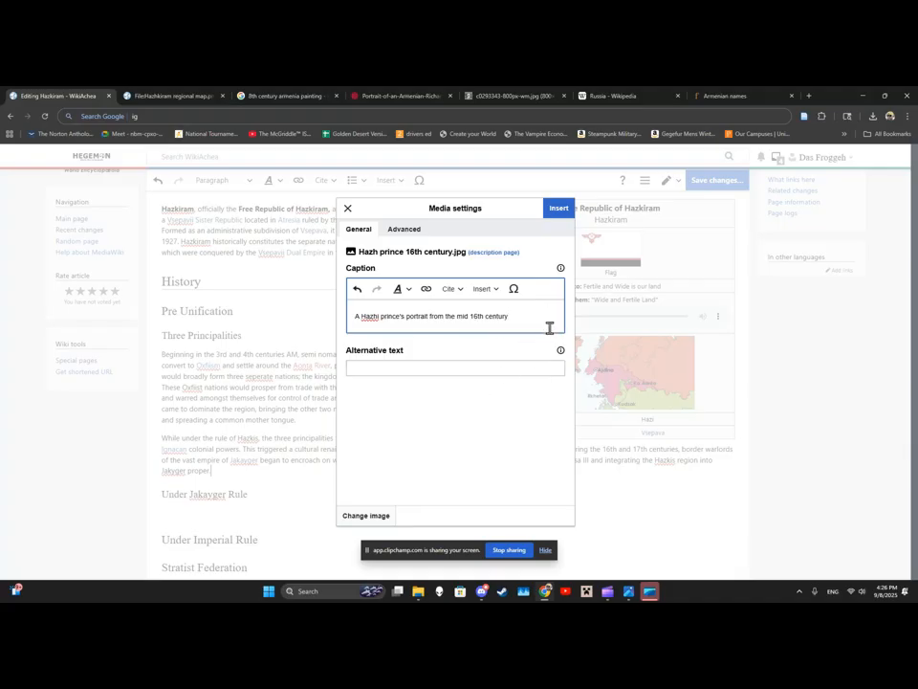
Insert the portrait as a left-aligned thumbnail at default size with text wrapped around it.
{"action": "left_click", "coordinate": [403, 231]}
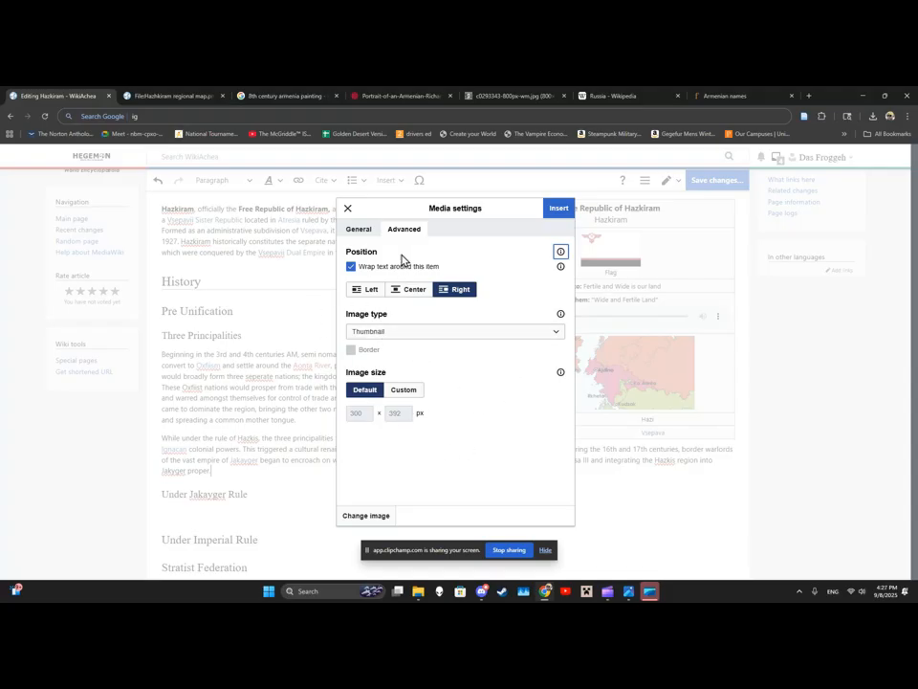
{"action": "left_click", "coordinate": [401, 335]}
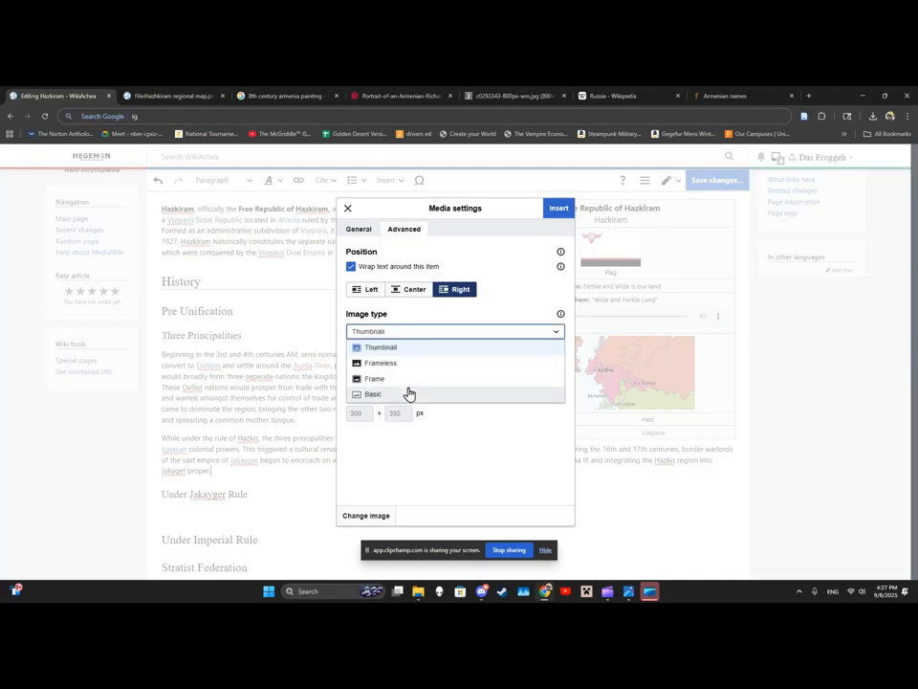
{"action": "left_click", "coordinate": [403, 348]}
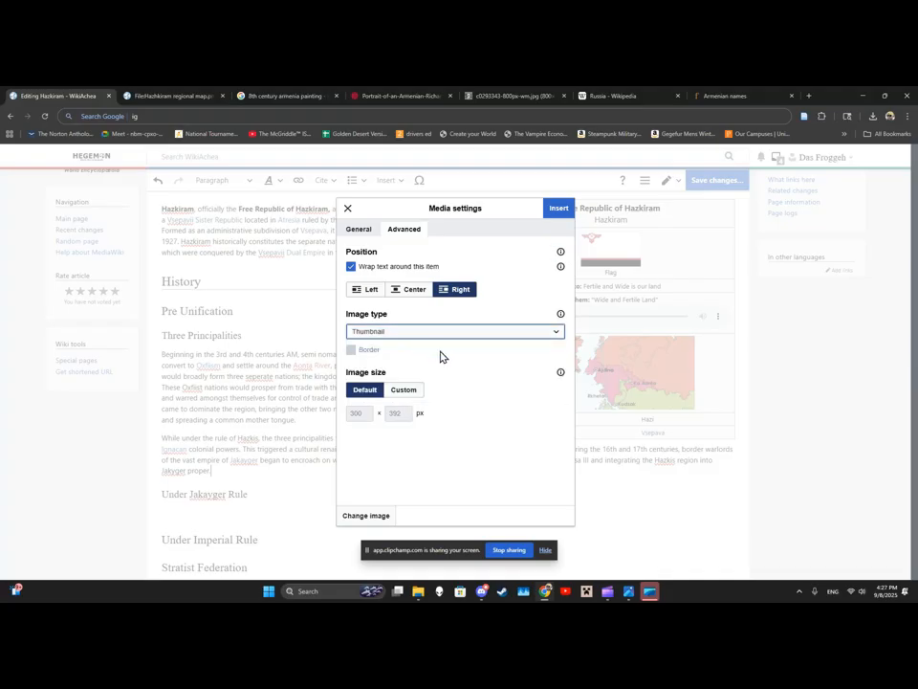
{"action": "left_click", "coordinate": [429, 333]}
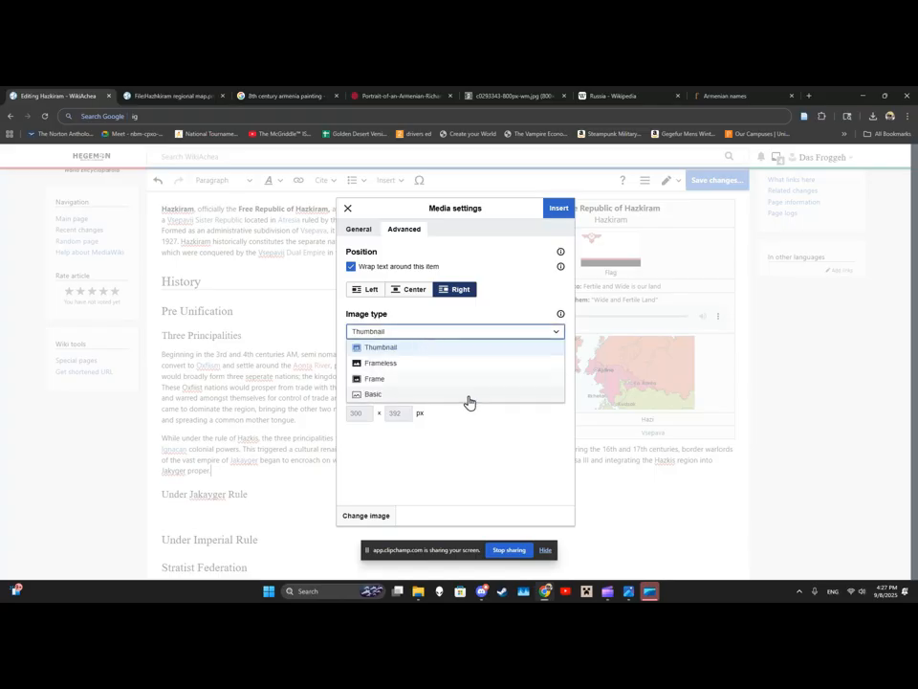
{"action": "left_click", "coordinate": [443, 330]}
{"action": "left_click", "coordinate": [403, 390]}
{"action": "left_click", "coordinate": [366, 391]}
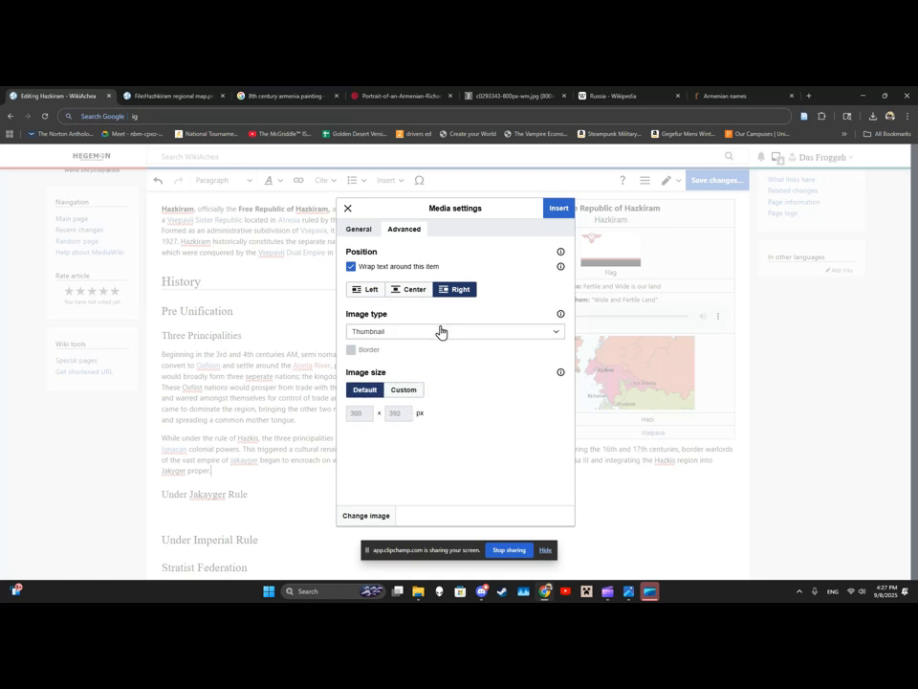
{"action": "left_click", "coordinate": [364, 290]}
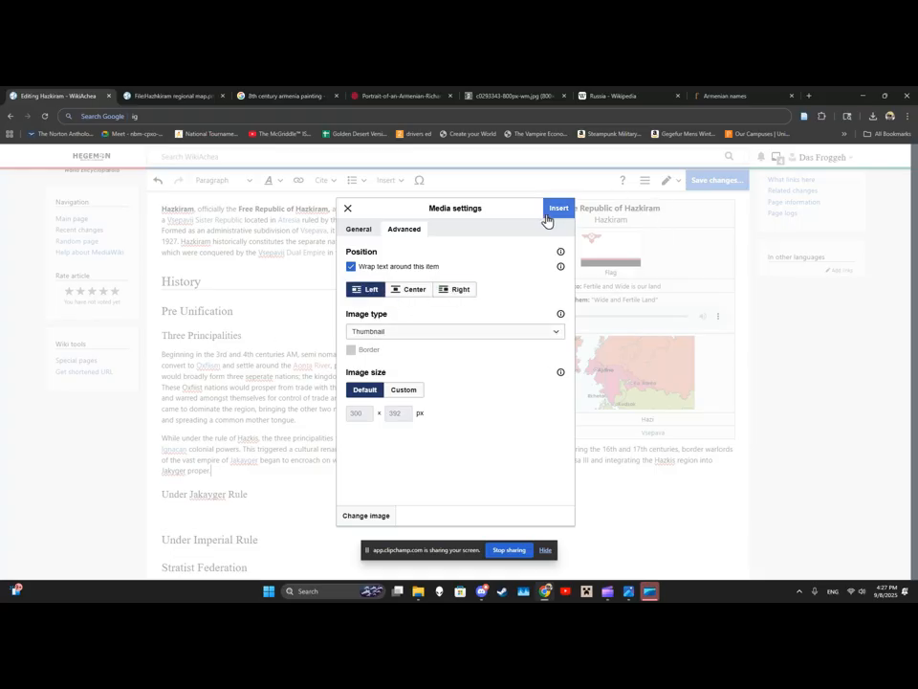
{"action": "left_click", "coordinate": [557, 210]}
Check the inserted portrait's placement and how the surrounding text and headings wrap around it.
{"action": "scroll", "coordinate": [401, 411], "scroll_direction": "down", "scroll_amount": 3}
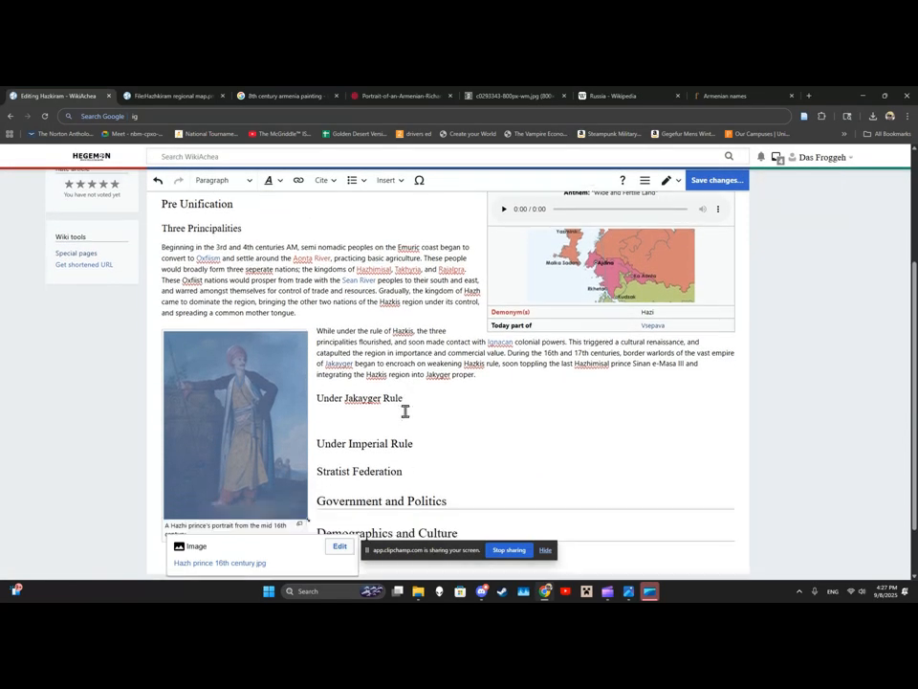
{"action": "left_click", "coordinate": [77, 410]}
{"action": "left_click", "coordinate": [328, 381]}
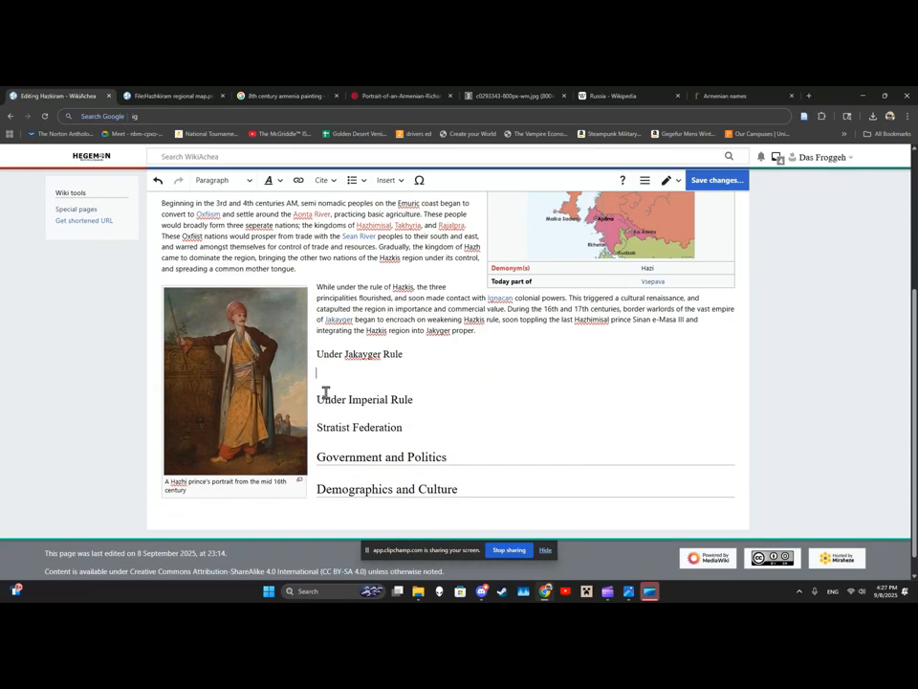
{"action": "scroll", "coordinate": [325, 393], "scroll_direction": "up", "scroll_amount": 2}
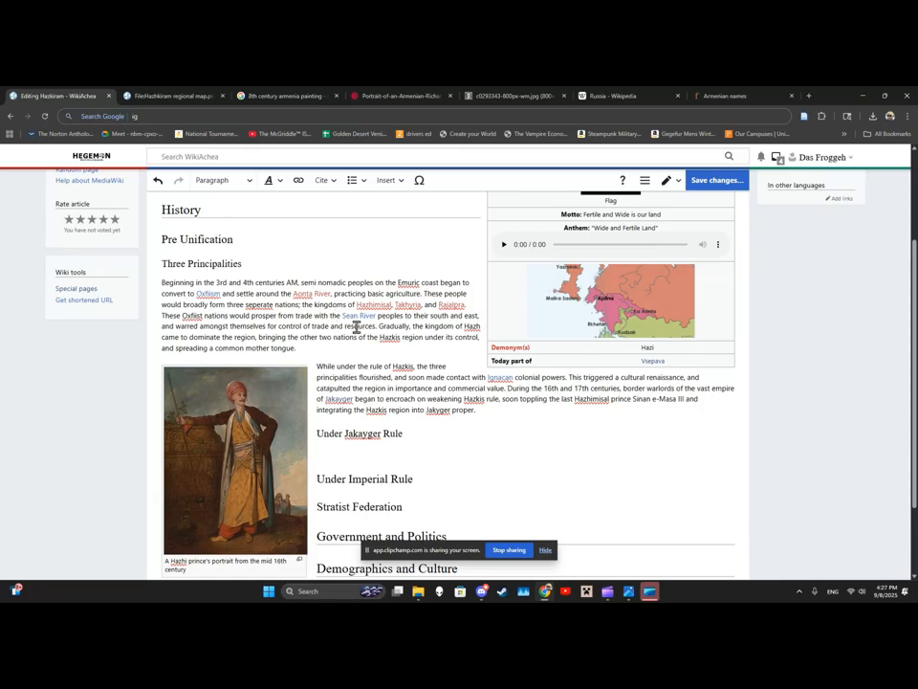
{"action": "scroll", "coordinate": [315, 316], "scroll_direction": "up", "scroll_amount": 1}
{"action": "scroll", "coordinate": [254, 205], "scroll_direction": "down", "scroll_amount": 2}
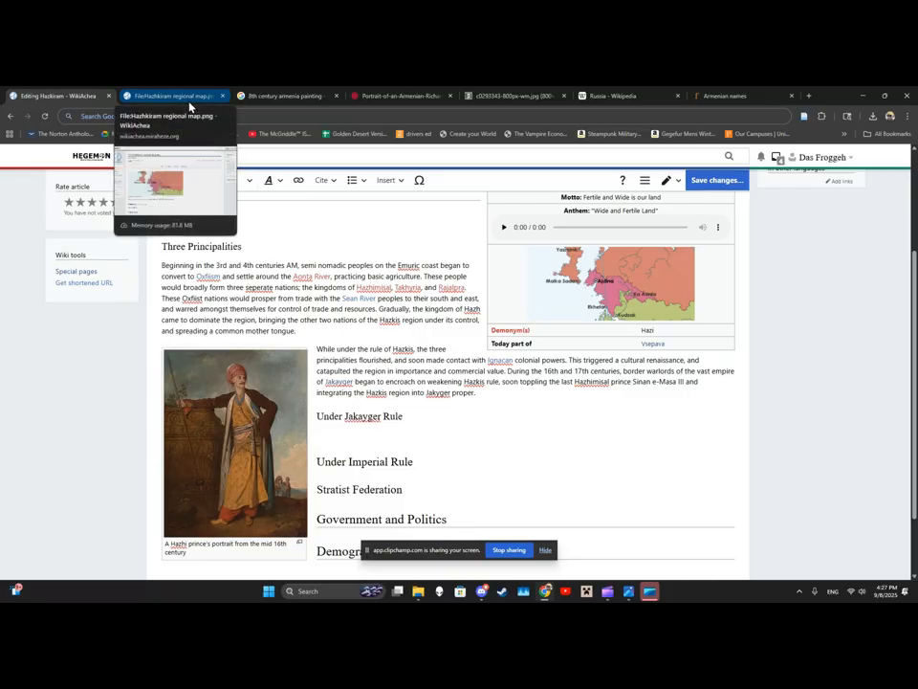
{"action": "scroll", "coordinate": [344, 306], "scroll_direction": "down", "scroll_amount": 2}
{"action": "scroll", "coordinate": [353, 350], "scroll_direction": "up", "scroll_amount": 4}
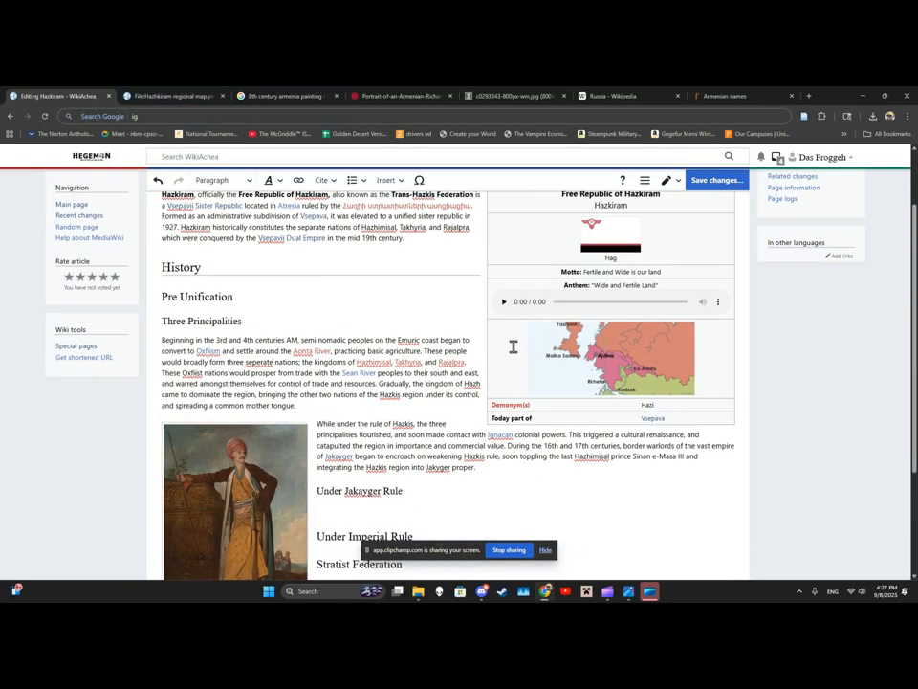
{"action": "scroll", "coordinate": [488, 312], "scroll_direction": "down", "scroll_amount": 2}
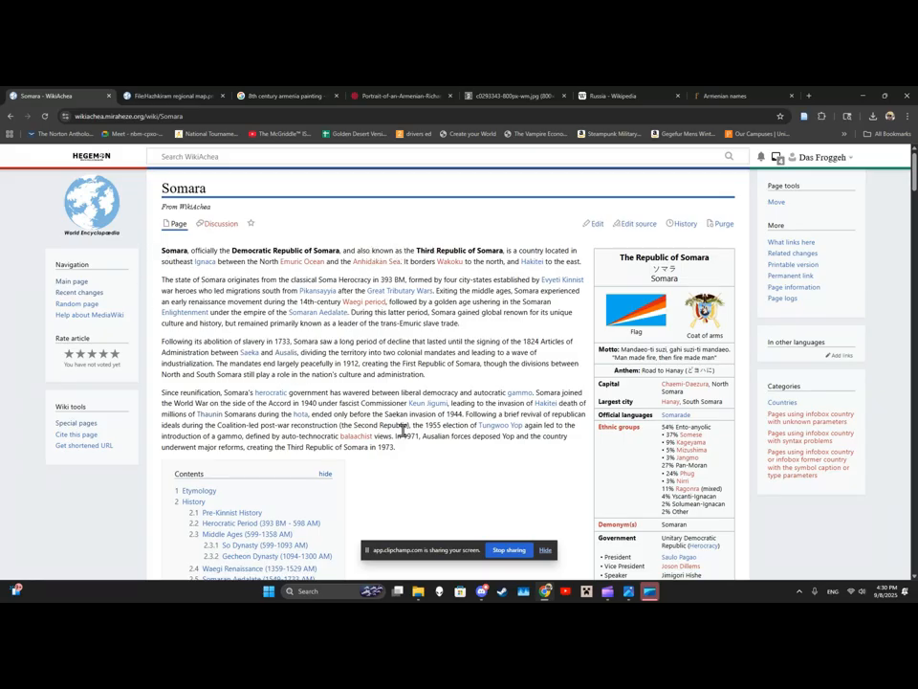
Examine the Somara article's infobox, its dated contents outline, and the History overview with the Pre-Kinnist History subsection as a model.
{"action": "scroll", "coordinate": [576, 282], "scroll_direction": "down", "scroll_amount": 3}
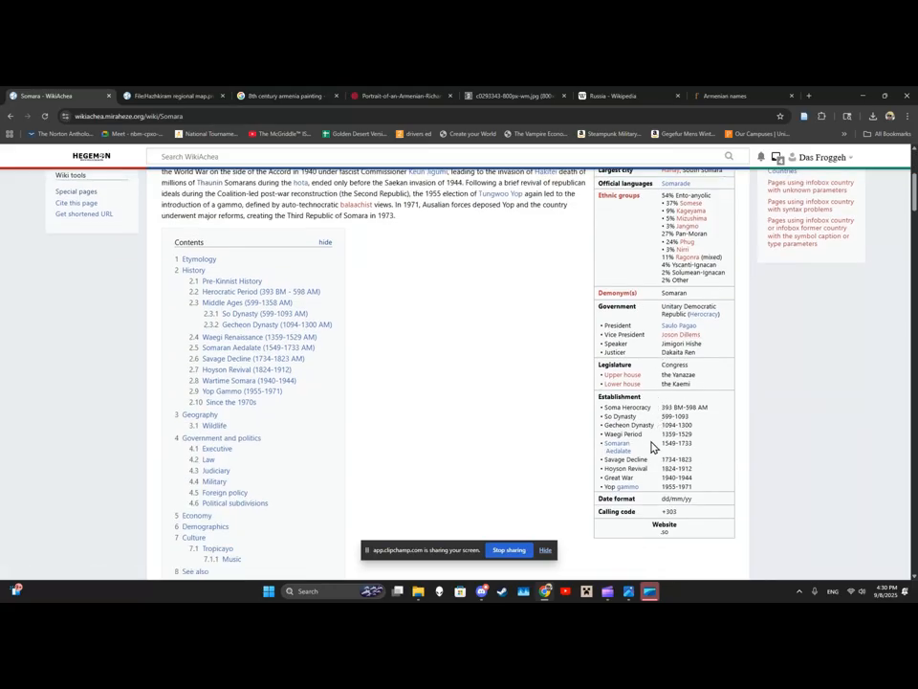
{"action": "scroll", "coordinate": [260, 262], "scroll_direction": "down", "scroll_amount": 1}
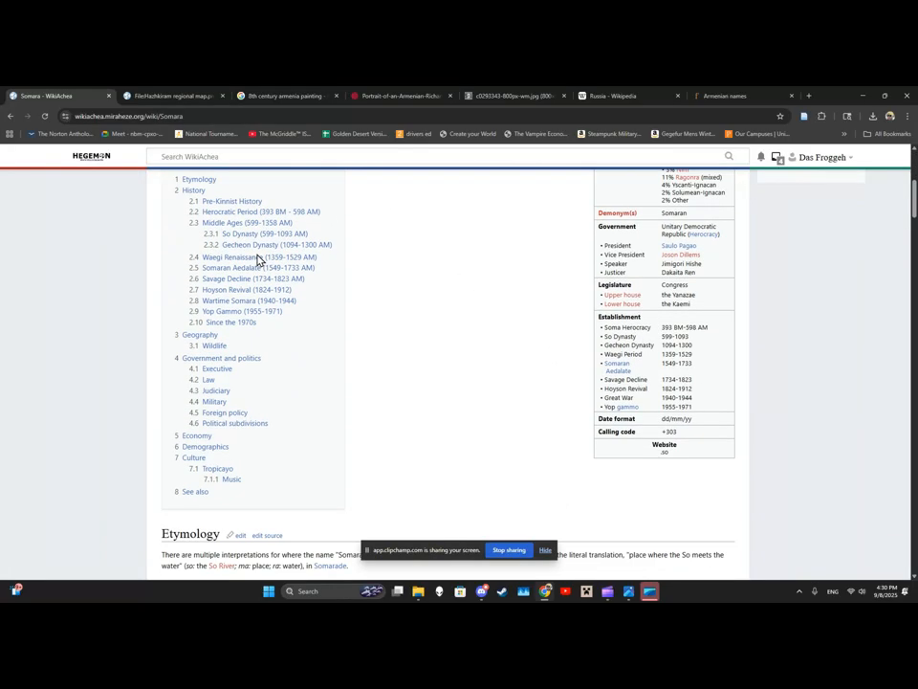
{"action": "scroll", "coordinate": [256, 459], "scroll_direction": "up", "scroll_amount": 1}
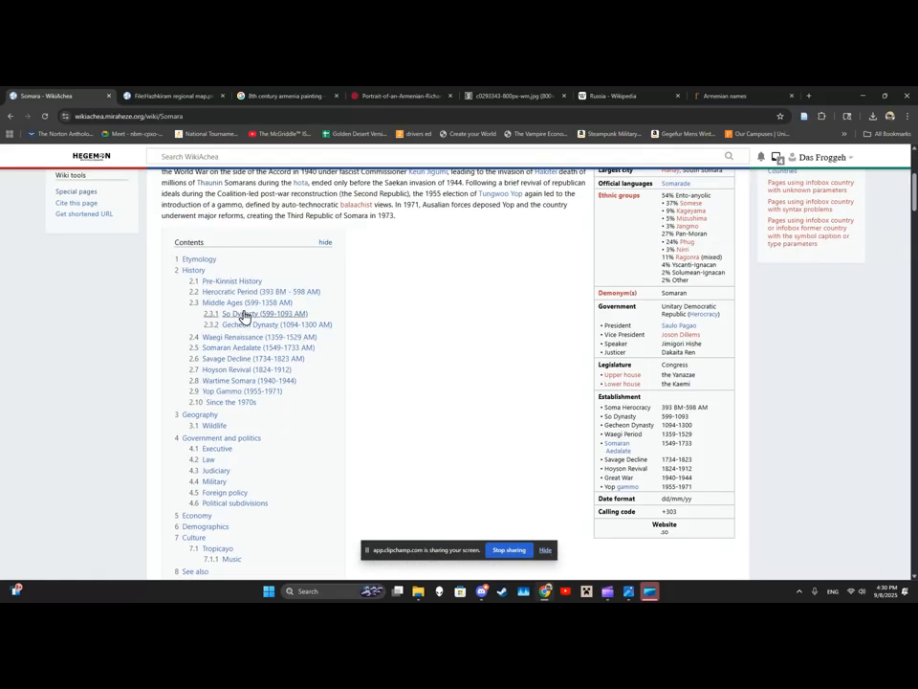
{"action": "scroll", "coordinate": [246, 321], "scroll_direction": "down", "scroll_amount": 2}
{"action": "scroll", "coordinate": [253, 368], "scroll_direction": "down", "scroll_amount": 3}
{"action": "scroll", "coordinate": [259, 344], "scroll_direction": "up", "scroll_amount": 1}
{"action": "scroll", "coordinate": [230, 343], "scroll_direction": "down", "scroll_amount": 3}
{"action": "scroll", "coordinate": [222, 342], "scroll_direction": "down", "scroll_amount": 2}
{"action": "scroll", "coordinate": [240, 344], "scroll_direction": "up", "scroll_amount": 1}
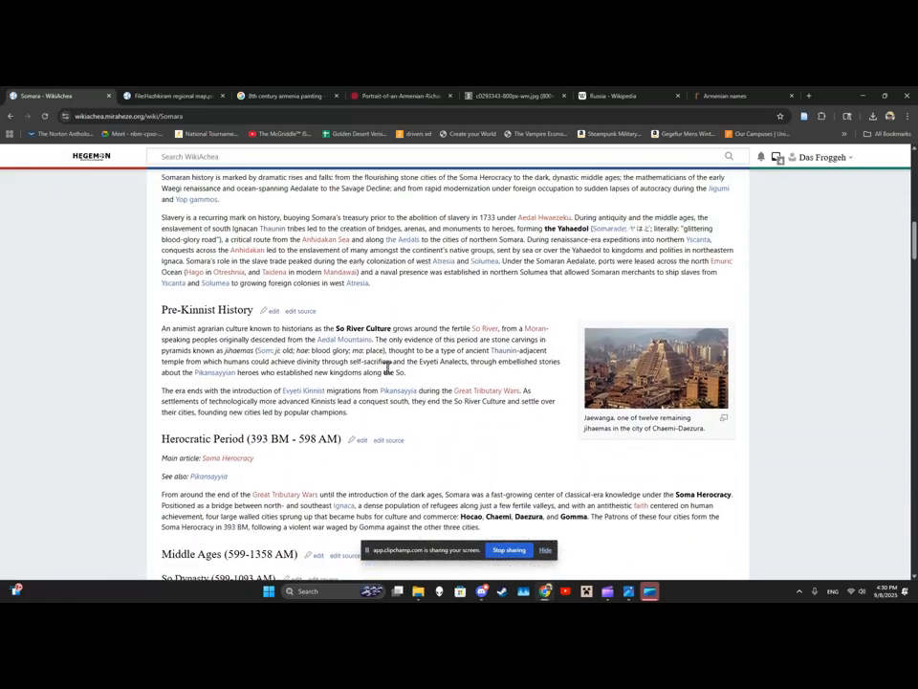
{"action": "scroll", "coordinate": [212, 348], "scroll_direction": "up", "scroll_amount": 1}
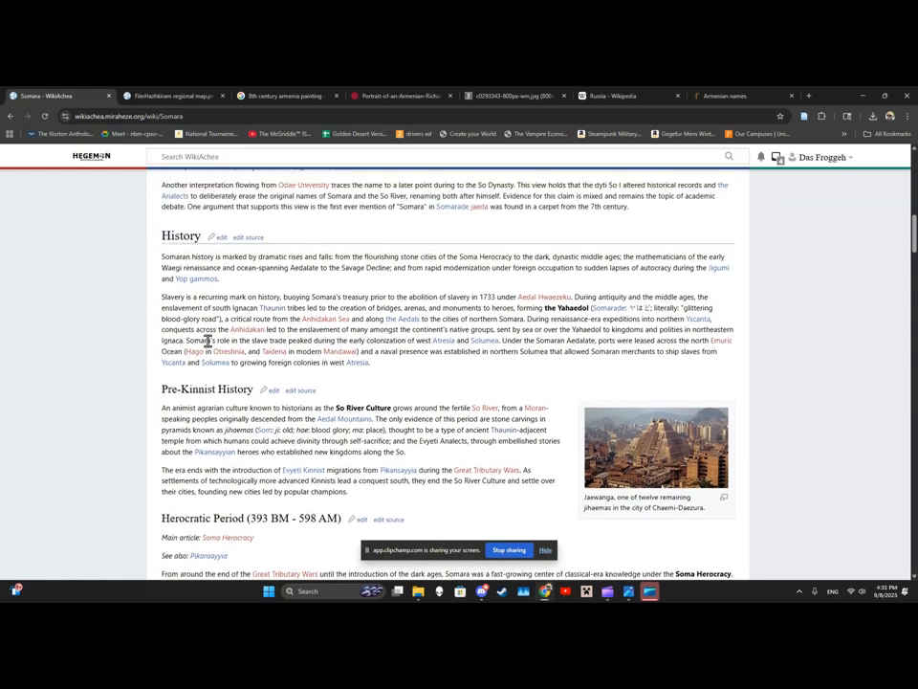
{"action": "scroll", "coordinate": [249, 460], "scroll_direction": "down", "scroll_amount": 1}
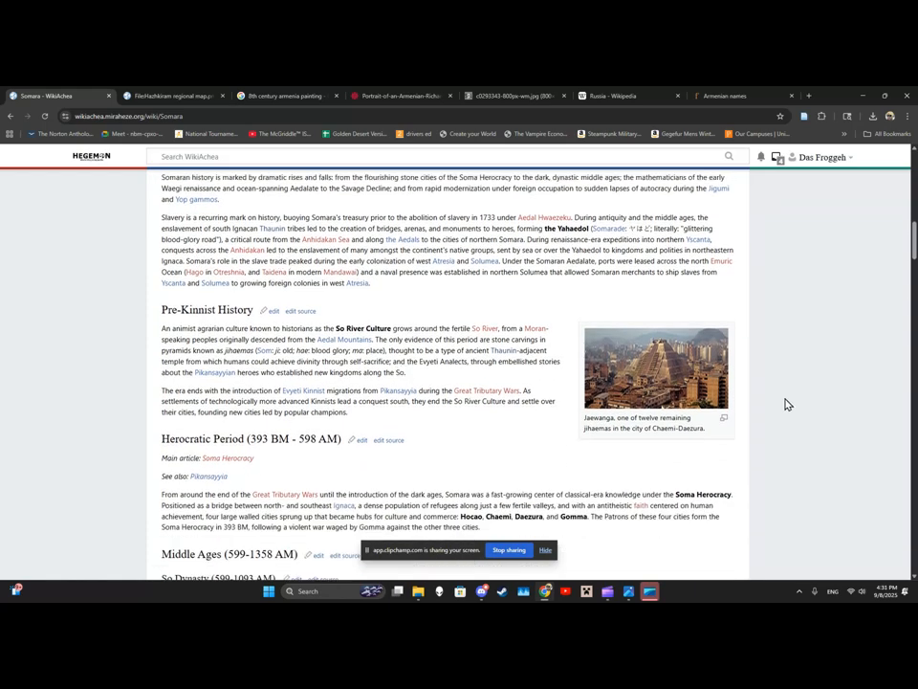
Review the Somara article's later history sections through Wartime Somara, checking their main-article links and captioned images, and return to the introduction.
{"action": "scroll", "coordinate": [691, 392], "scroll_direction": "down", "scroll_amount": 1}
{"action": "scroll", "coordinate": [693, 393], "scroll_direction": "down", "scroll_amount": 4}
{"action": "scroll", "coordinate": [732, 375], "scroll_direction": "down", "scroll_amount": 15}
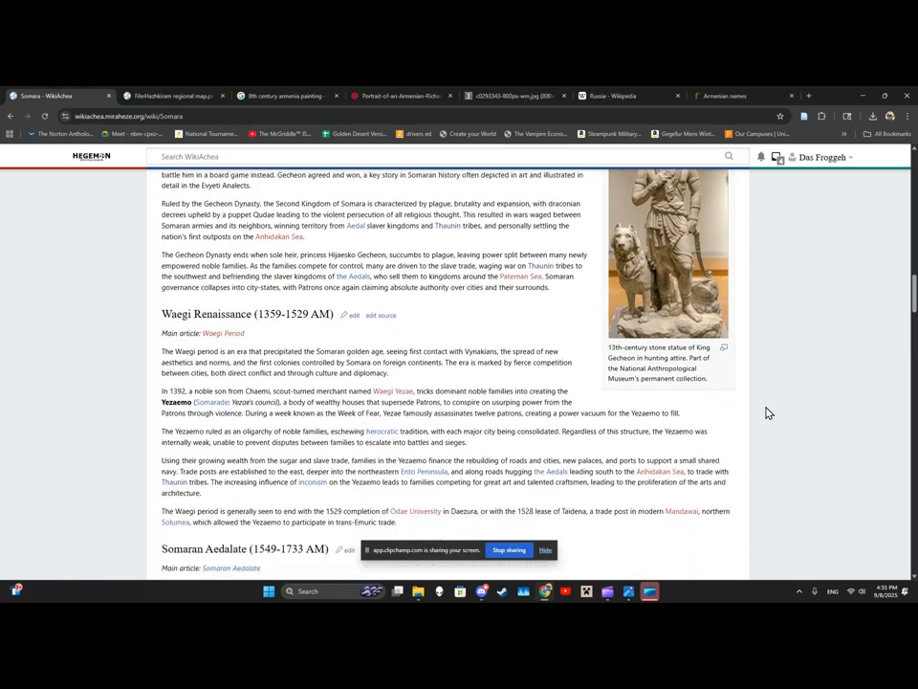
{"action": "scroll", "coordinate": [588, 392], "scroll_direction": "up", "scroll_amount": 2}
{"action": "scroll", "coordinate": [586, 389], "scroll_direction": "up", "scroll_amount": 3}
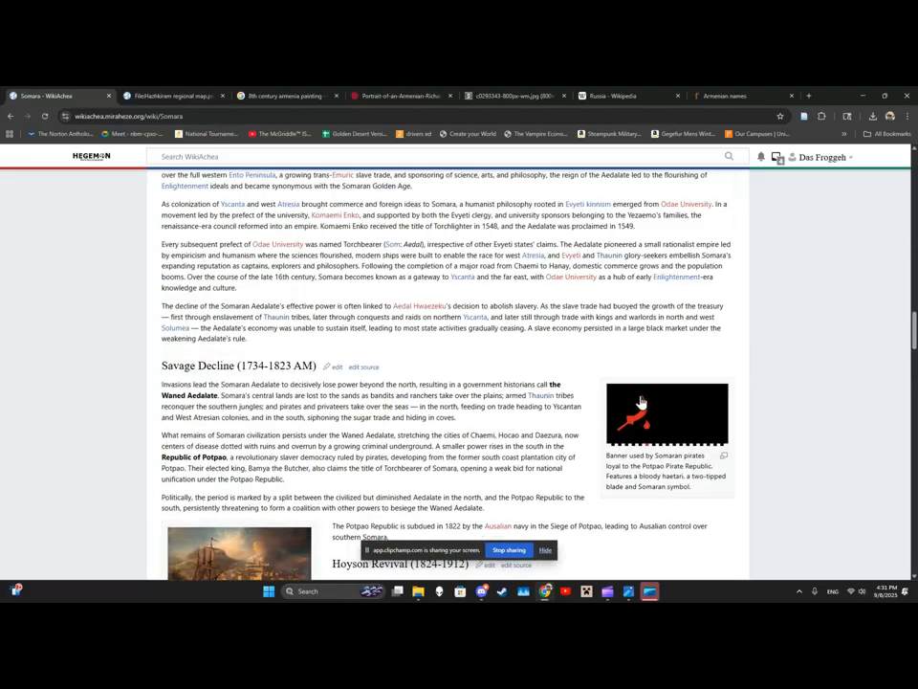
{"action": "scroll", "coordinate": [248, 468], "scroll_direction": "down", "scroll_amount": 3}
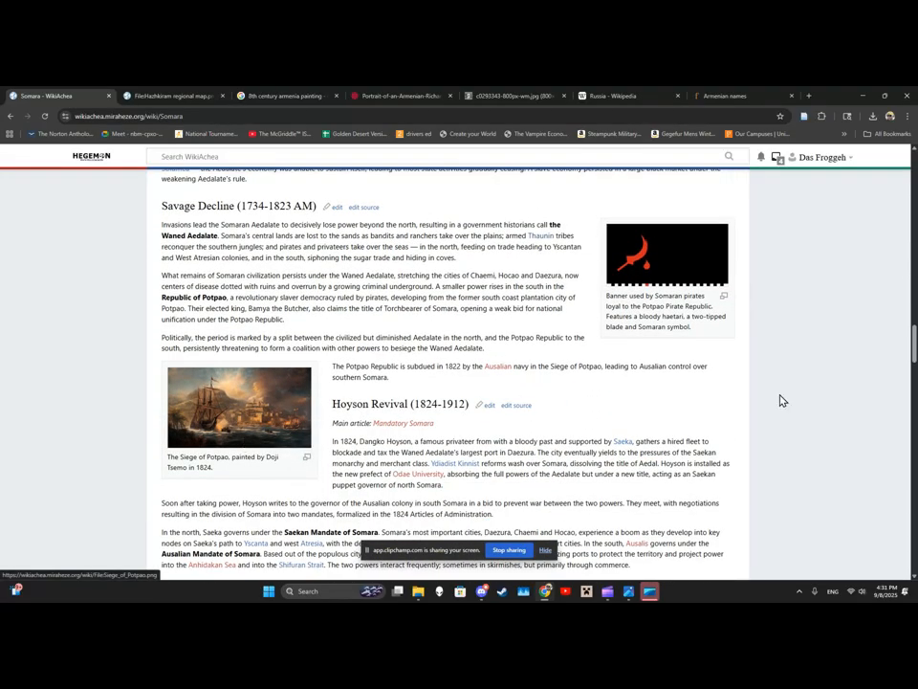
{"action": "scroll", "coordinate": [915, 363], "scroll_direction": "down", "scroll_amount": 5}
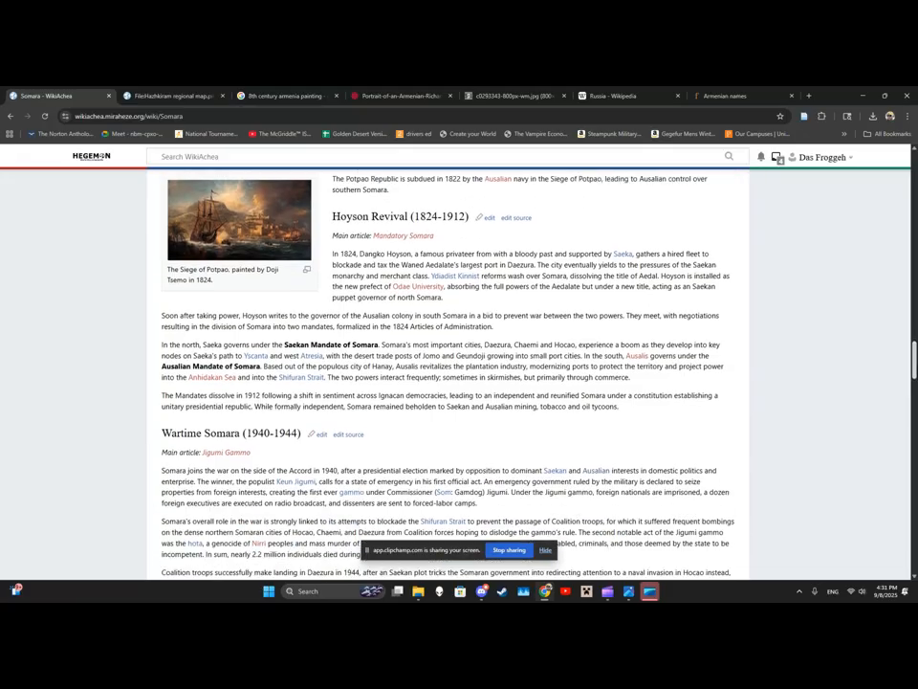
{"action": "left_click_drag", "start_coordinate": [914, 368], "coordinate": [909, 166]}
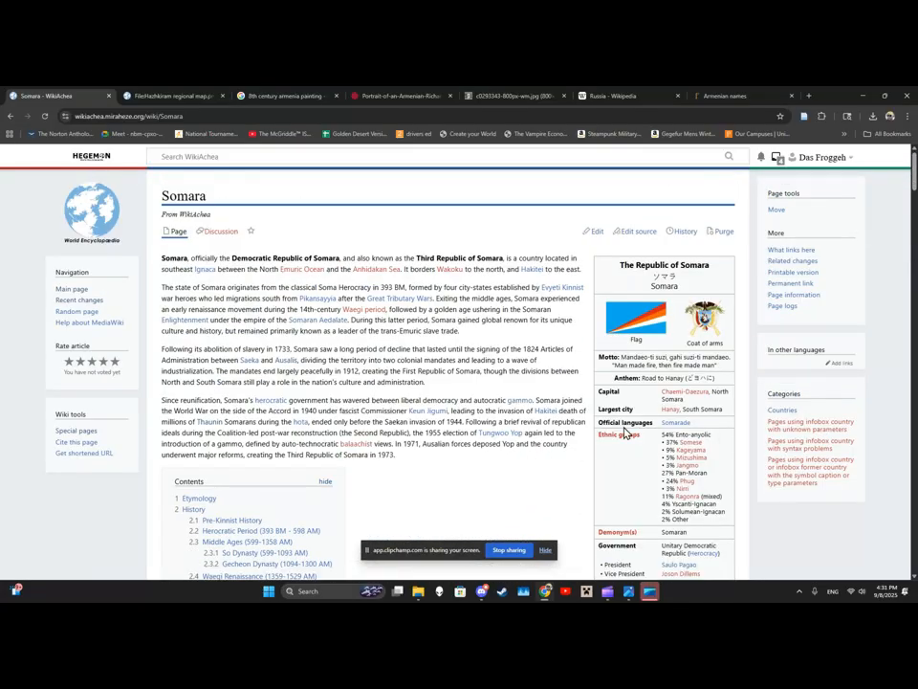